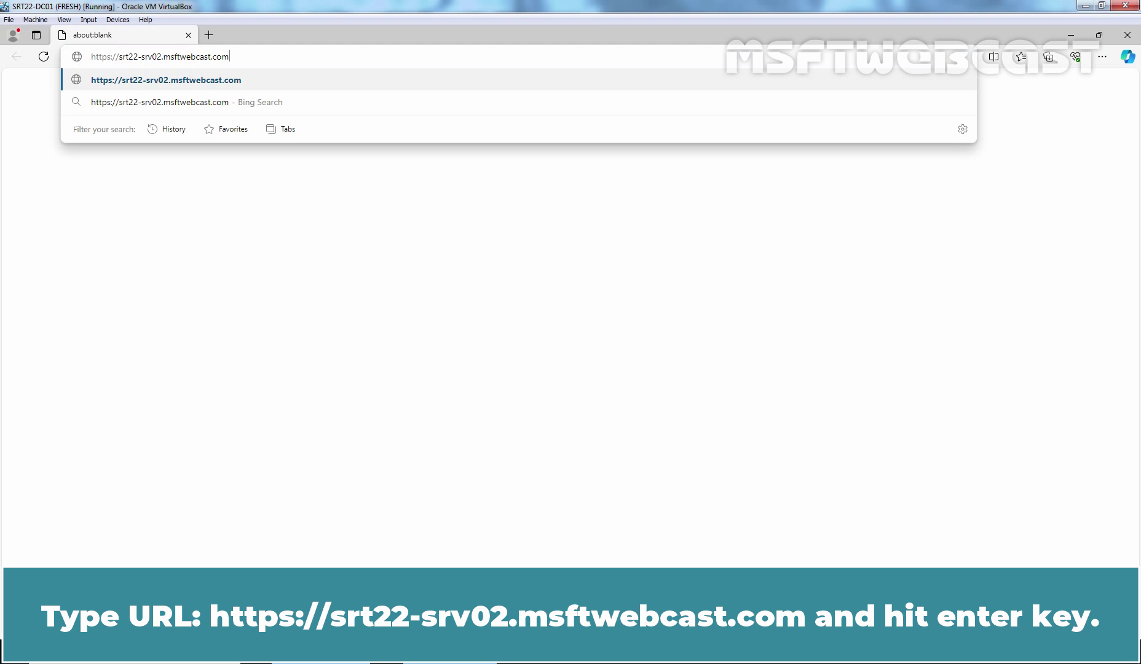
{"action": "key", "text": "Return"}
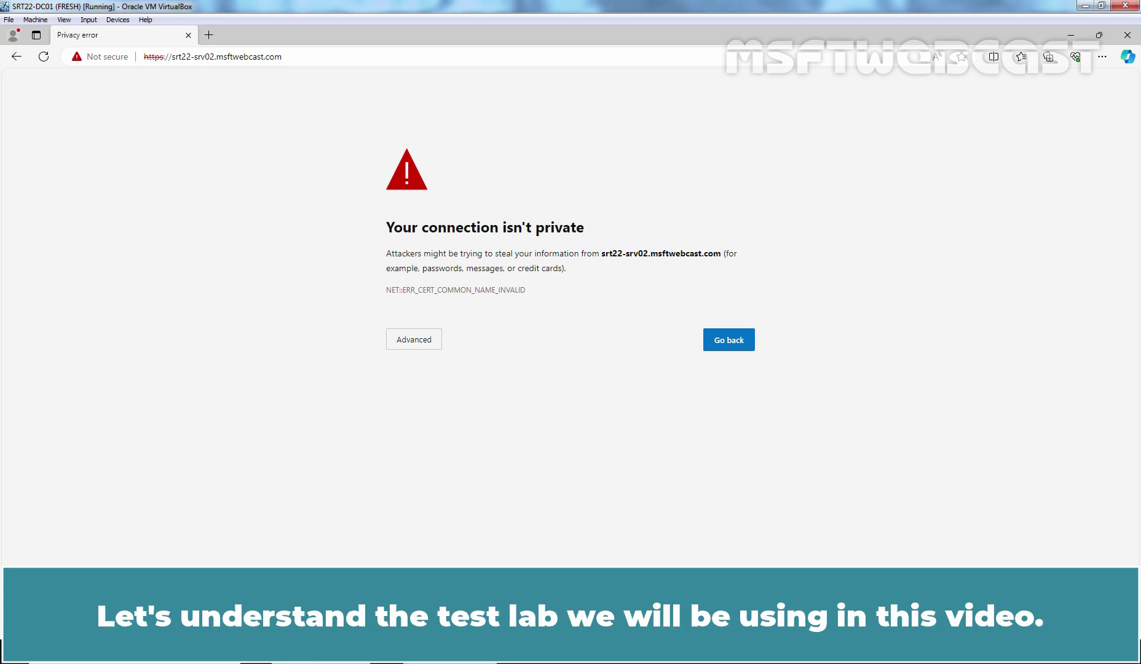
Step: Close Edge to return to Server Manager on SRT22-SRV02
{"action": "left_click", "coordinate": [1128, 35]}
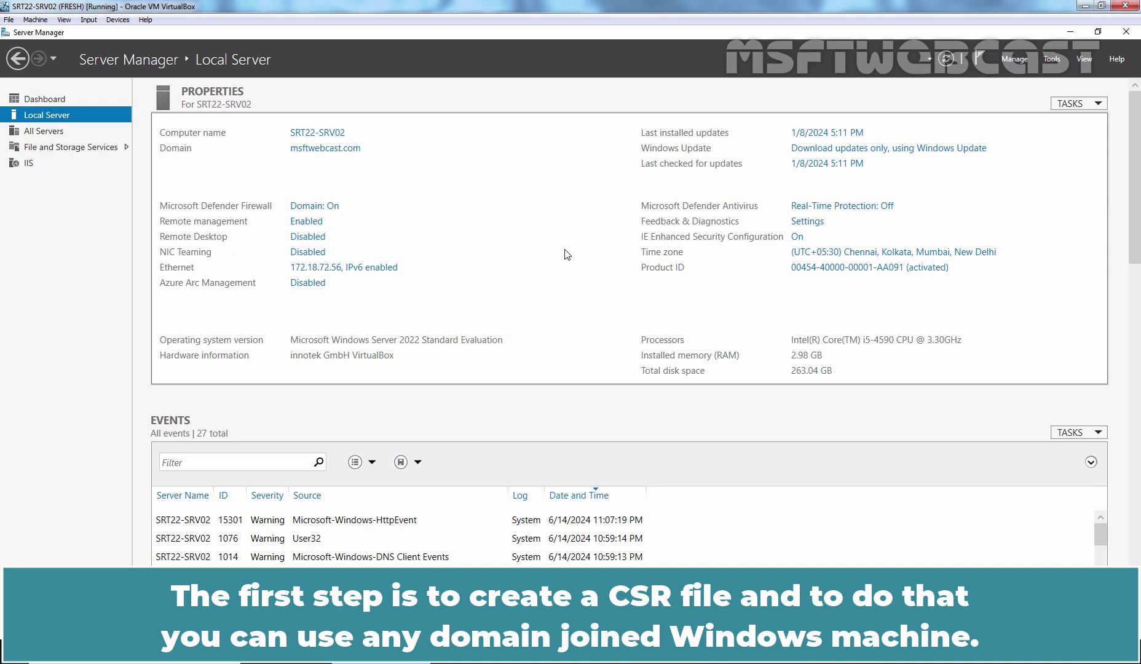
Step: Launch mmc and add the Certificates snap-in for the local computer account
{"action": "key", "text": "super+r"}
{"action": "type", "text": "mmc"}
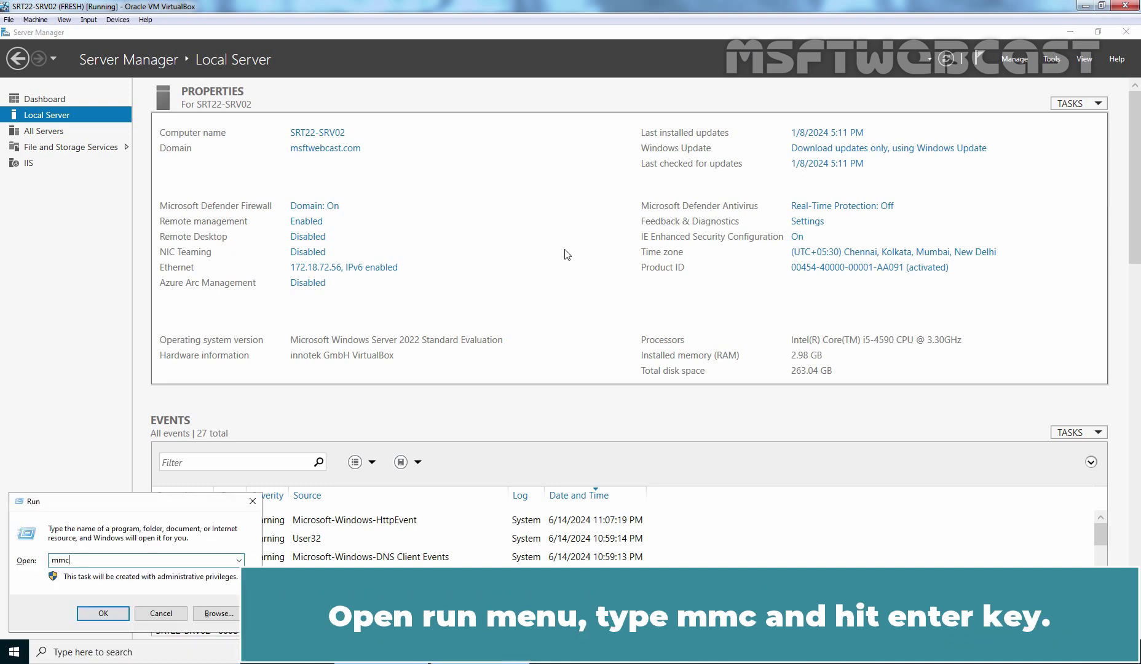
{"action": "key", "text": "Return"}
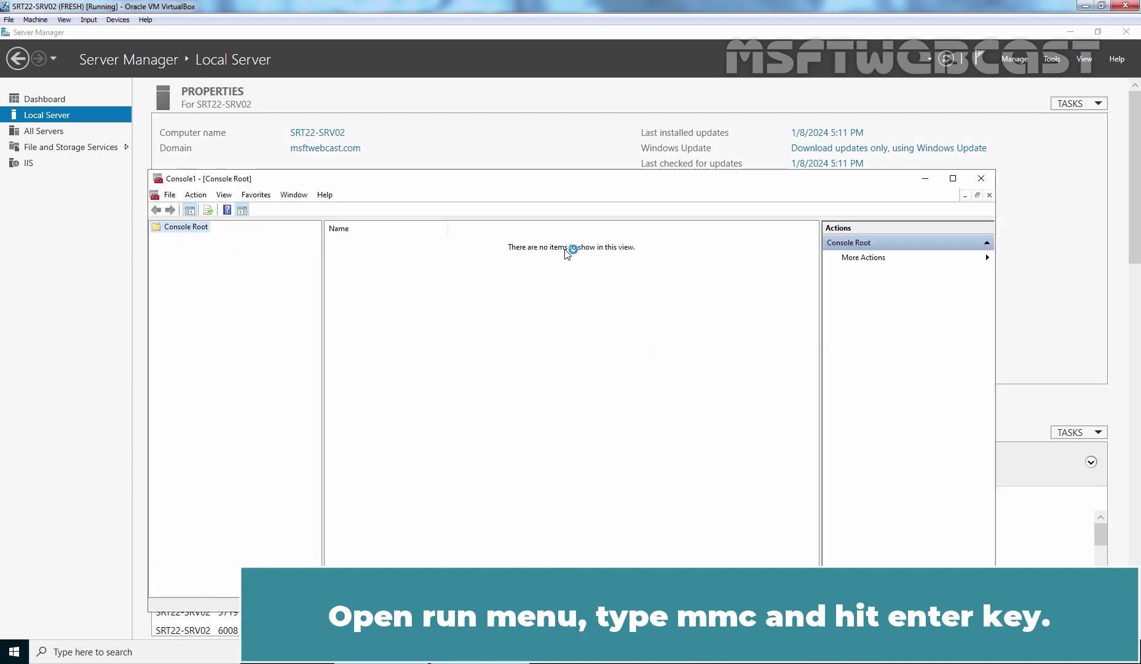
{"action": "left_click", "coordinate": [169, 195]}
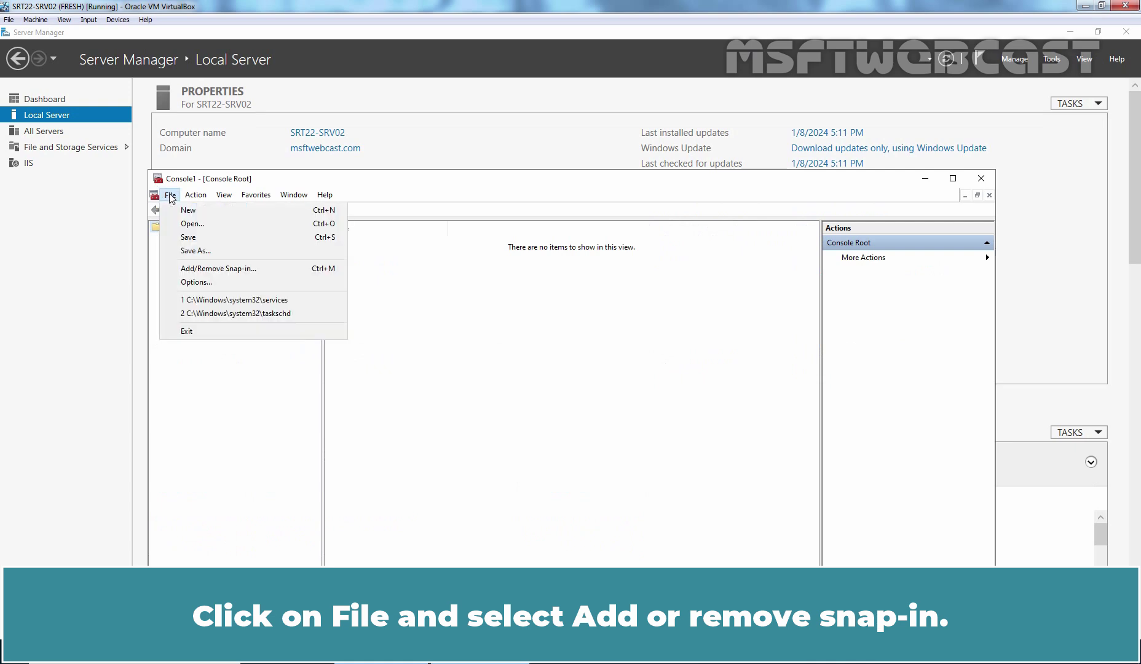
{"action": "left_click", "coordinate": [227, 268]}
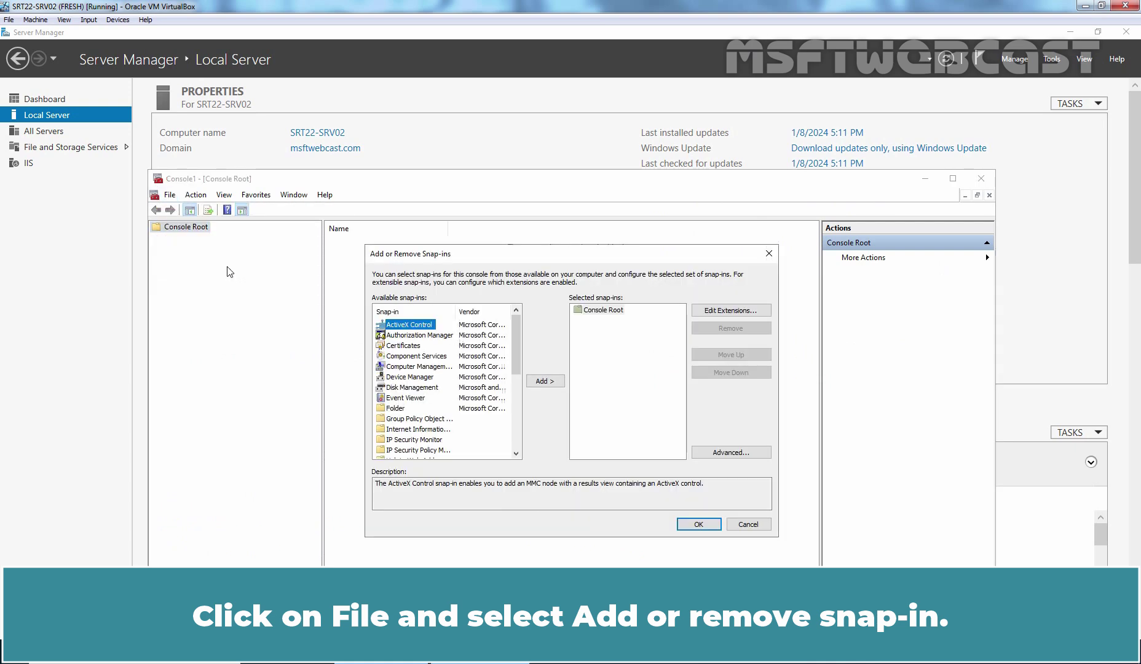
{"action": "left_click", "coordinate": [406, 346]}
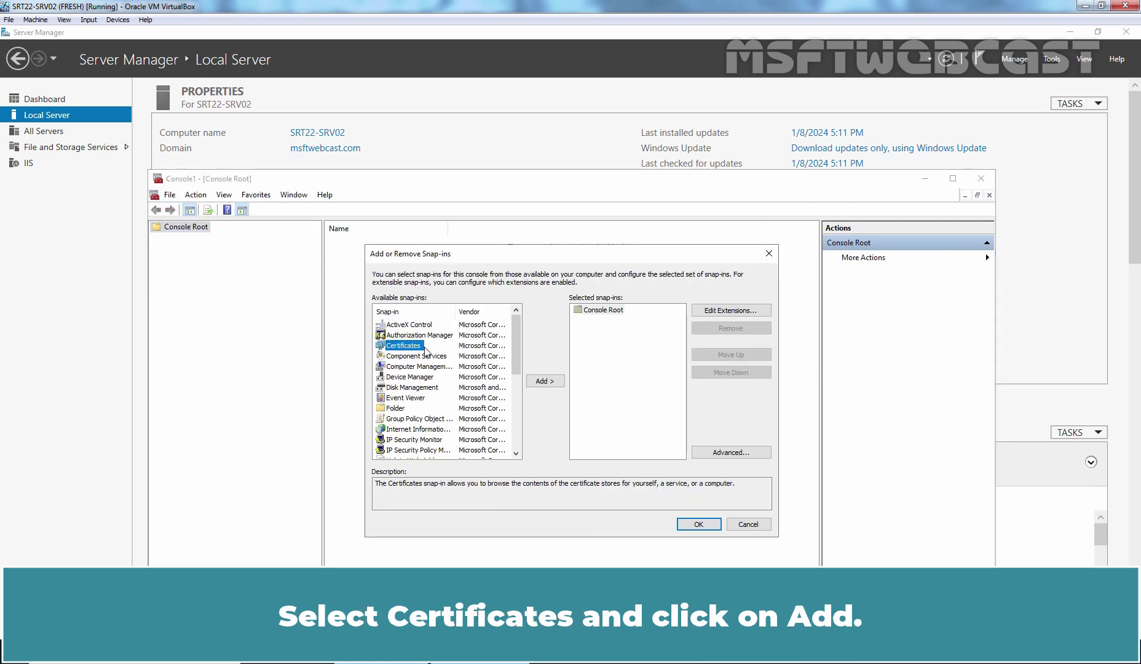
{"action": "left_click", "coordinate": [545, 382]}
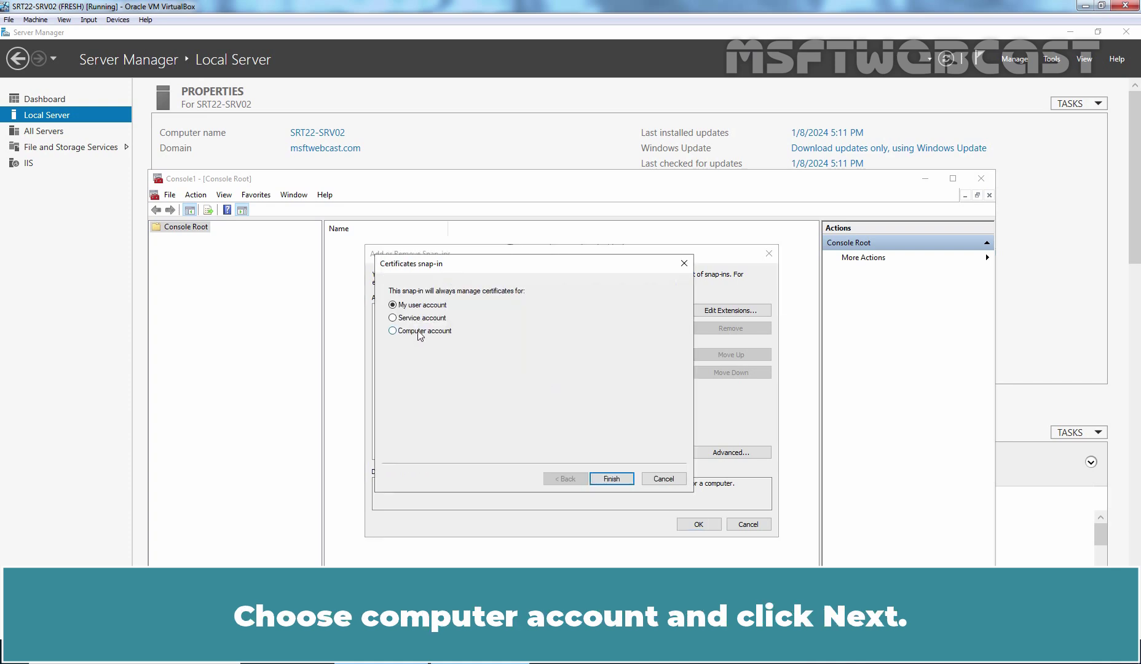
{"action": "left_click", "coordinate": [420, 333]}
{"action": "left_click", "coordinate": [613, 480]}
{"action": "left_click", "coordinate": [612, 480]}
{"action": "left_click", "coordinate": [699, 524]}
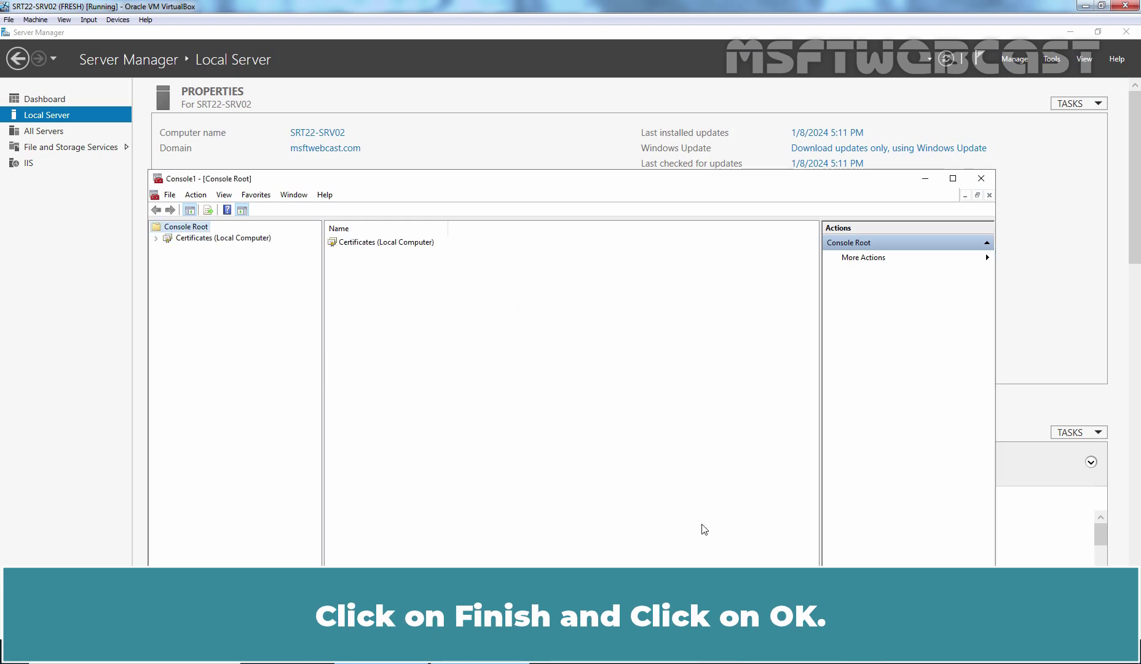
Step: Open Personal > Certificates and go to All Tasks > Advanced Operations > Create Custom Request
{"action": "double_click", "coordinate": [253, 240]}
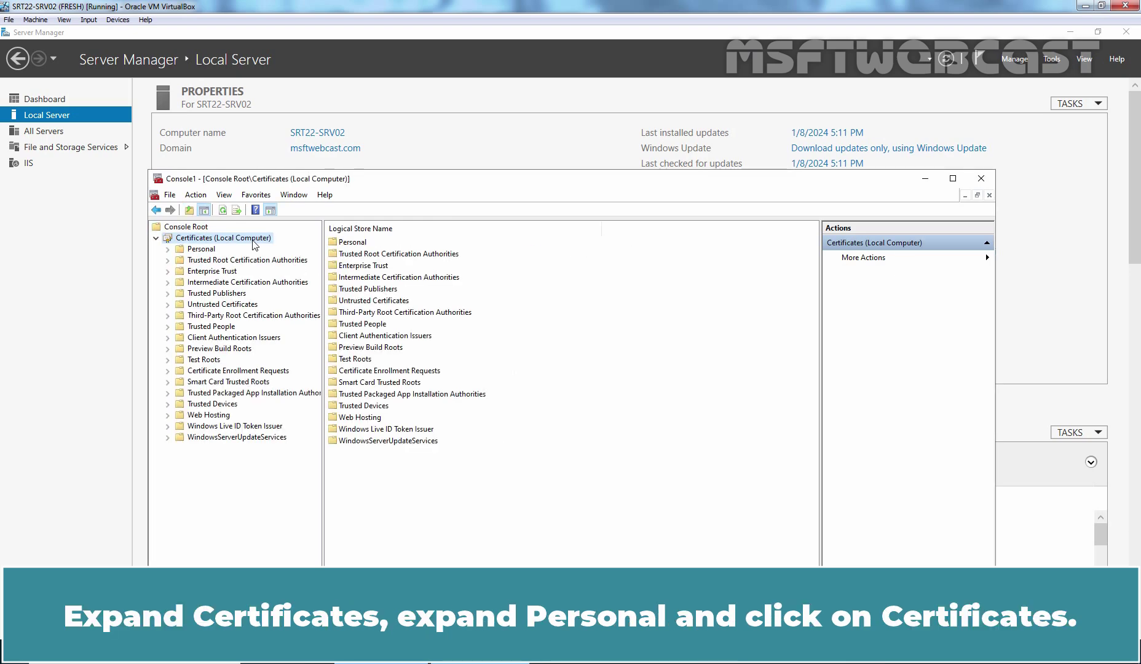
{"action": "double_click", "coordinate": [203, 250]}
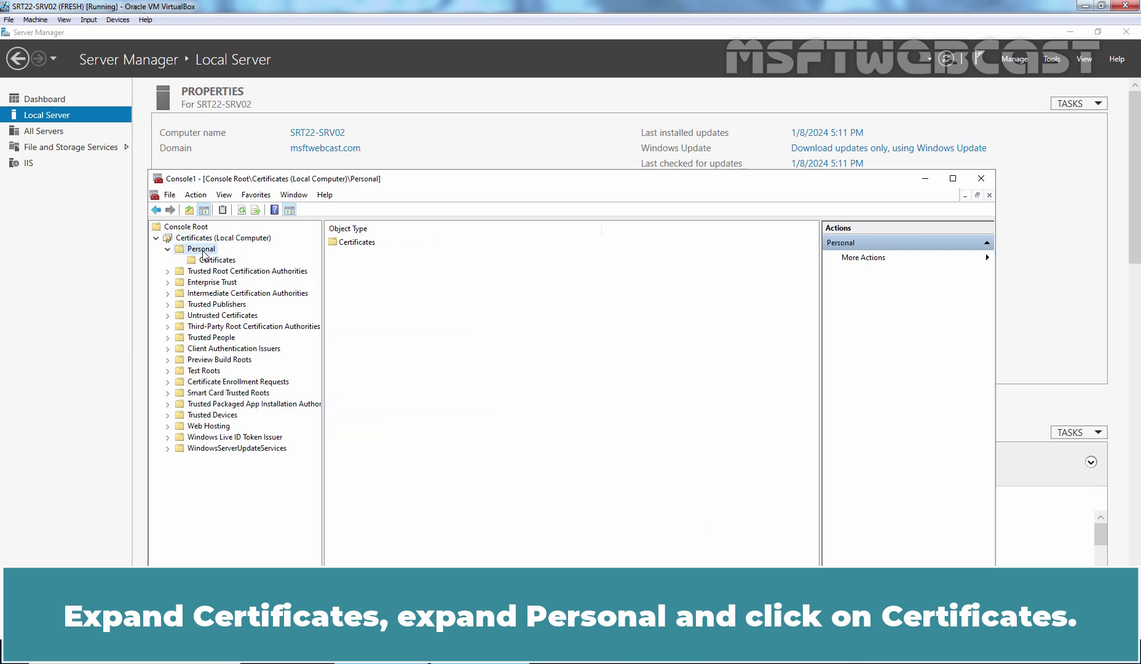
{"action": "left_click", "coordinate": [211, 262]}
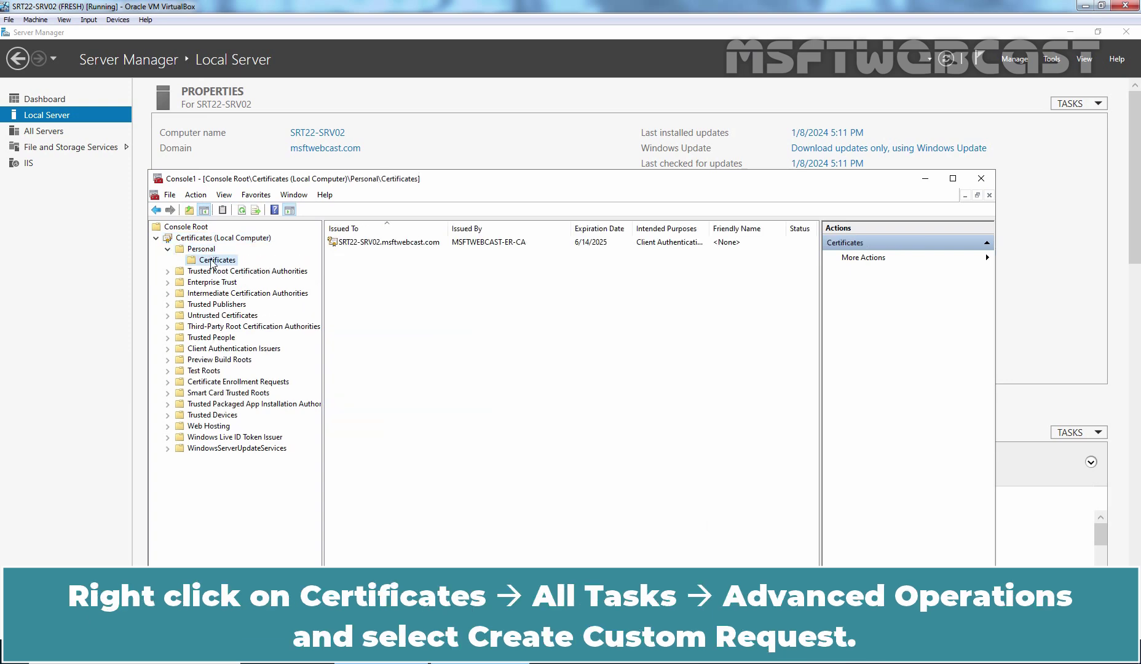
{"action": "right_click", "coordinate": [212, 263]}
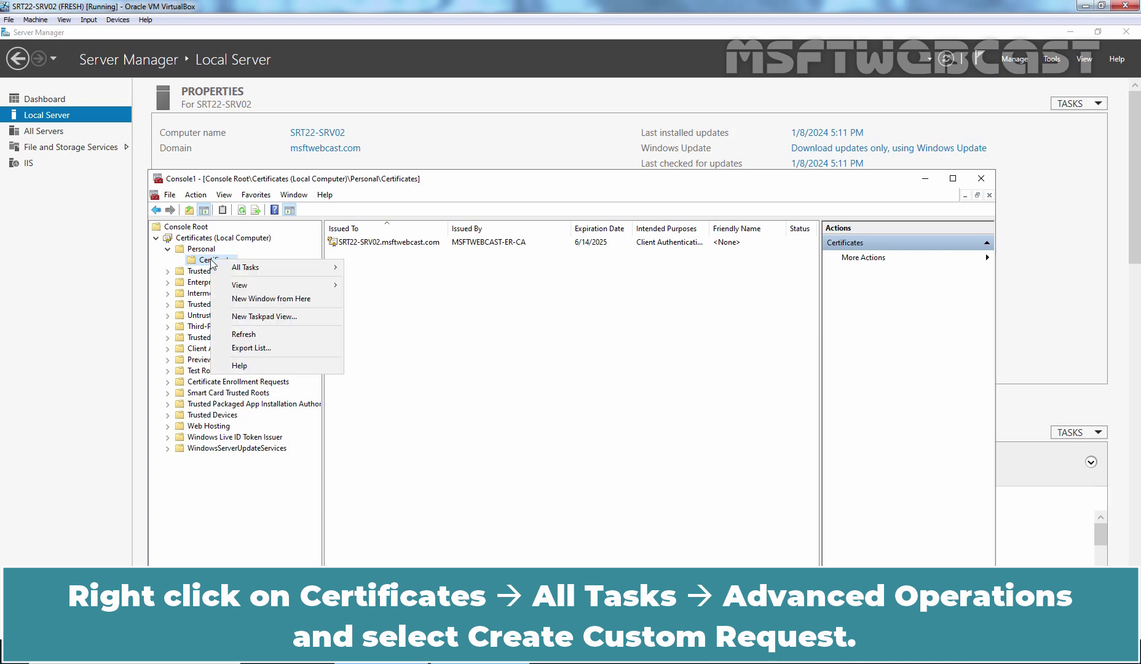
{"action": "mouse_move", "coordinate": [326, 274]}
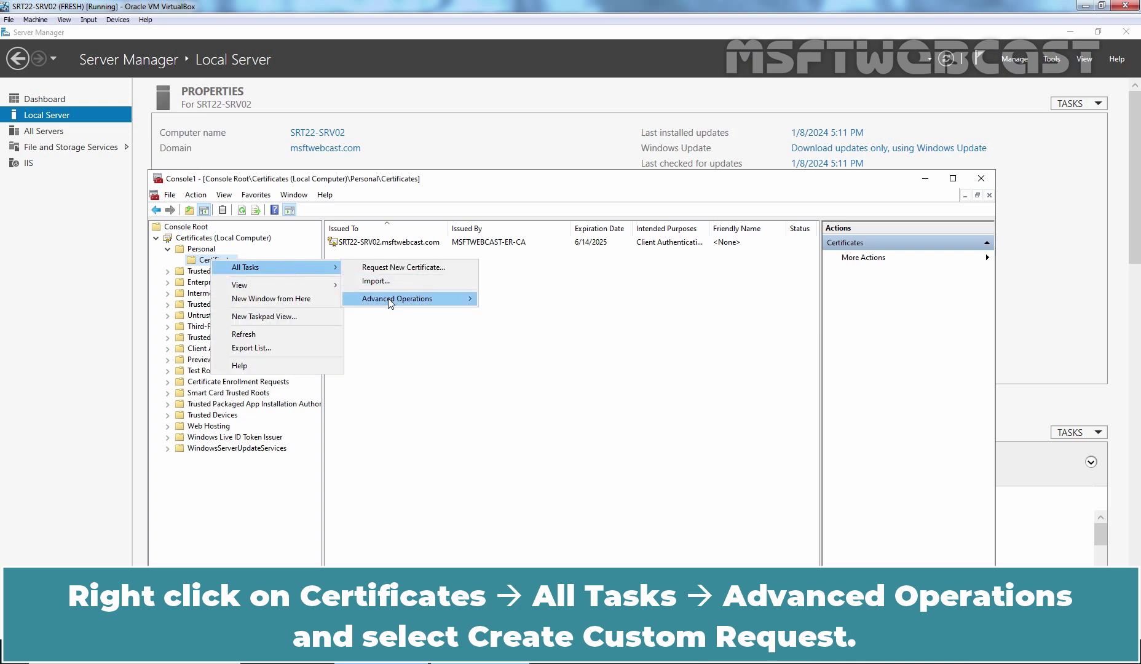
{"action": "mouse_move", "coordinate": [391, 304]}
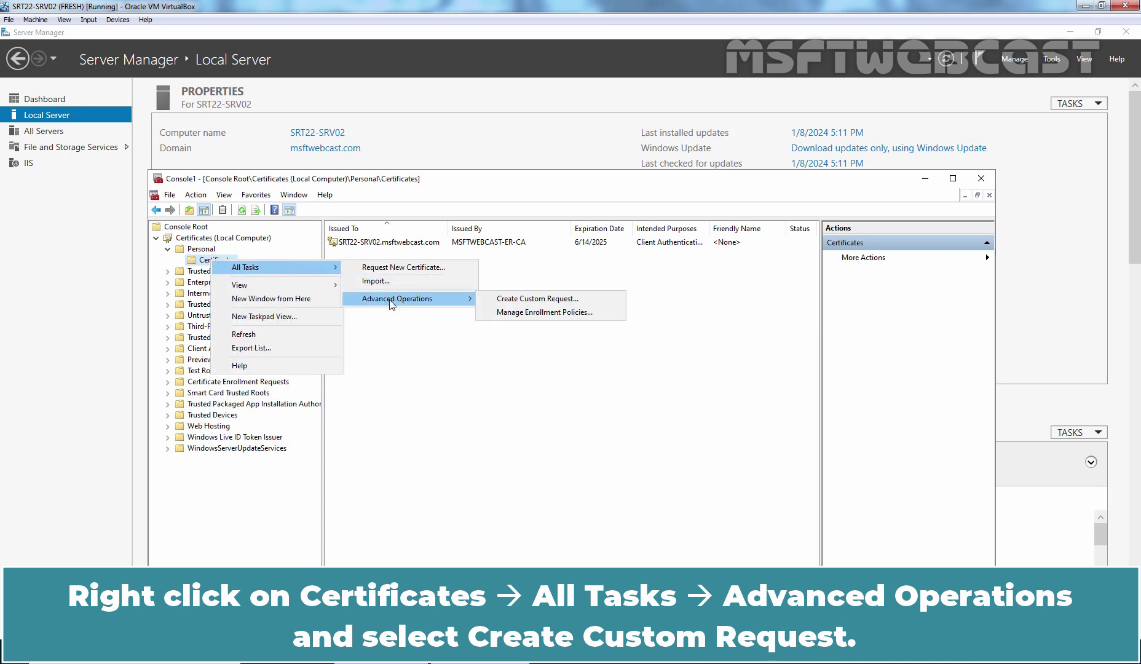
Step: Start a custom request without enrollment policy, keep the default template and PKCS #10 format, and show its details
{"action": "left_click", "coordinate": [546, 302]}
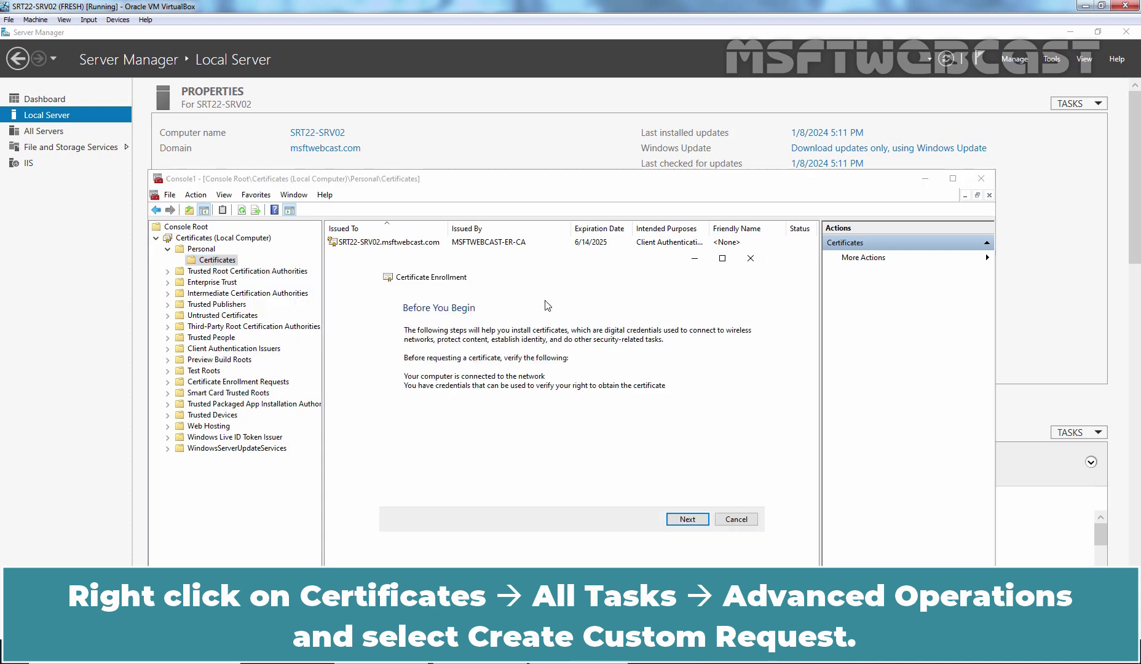
{"action": "left_click", "coordinate": [688, 520]}
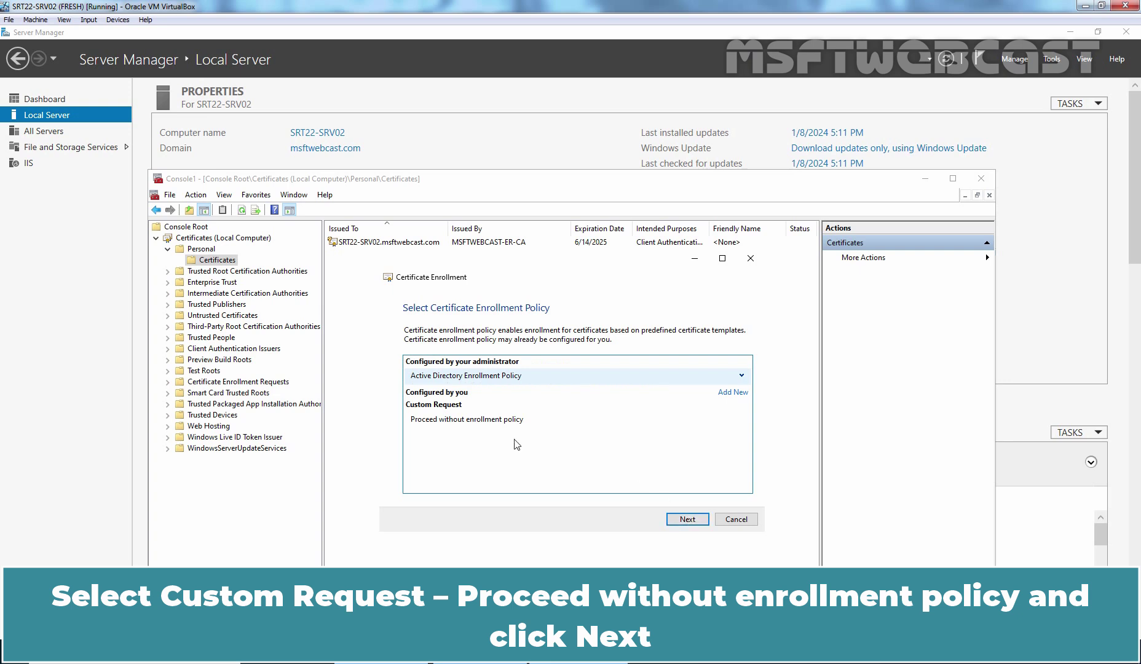
{"action": "left_click", "coordinate": [467, 422]}
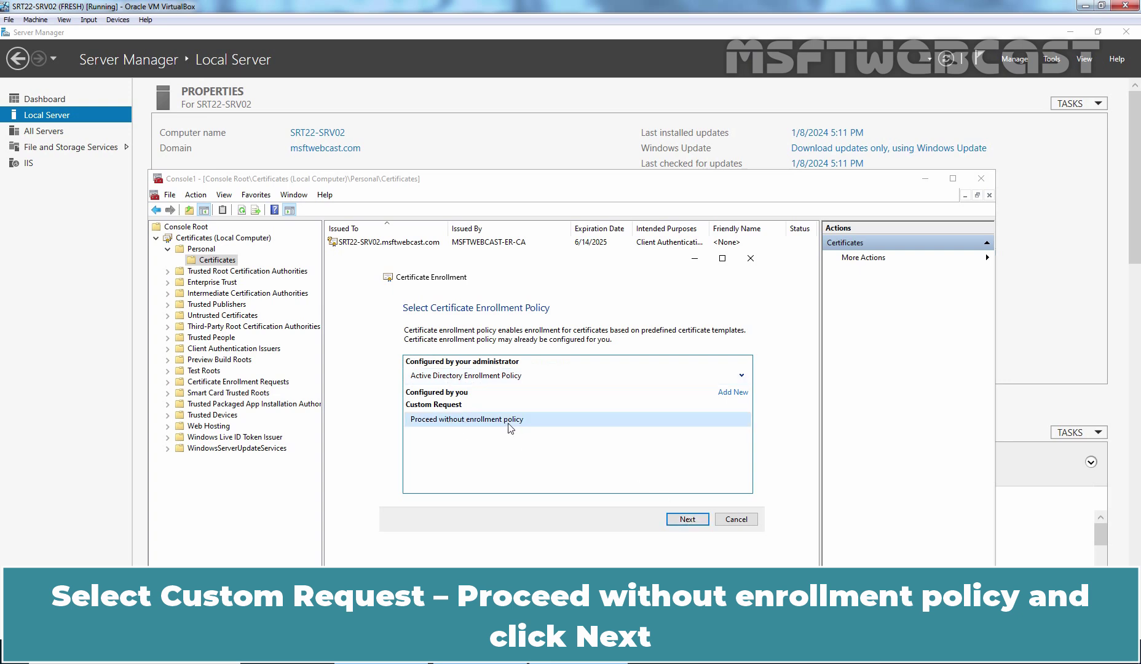
{"action": "left_click", "coordinate": [688, 519]}
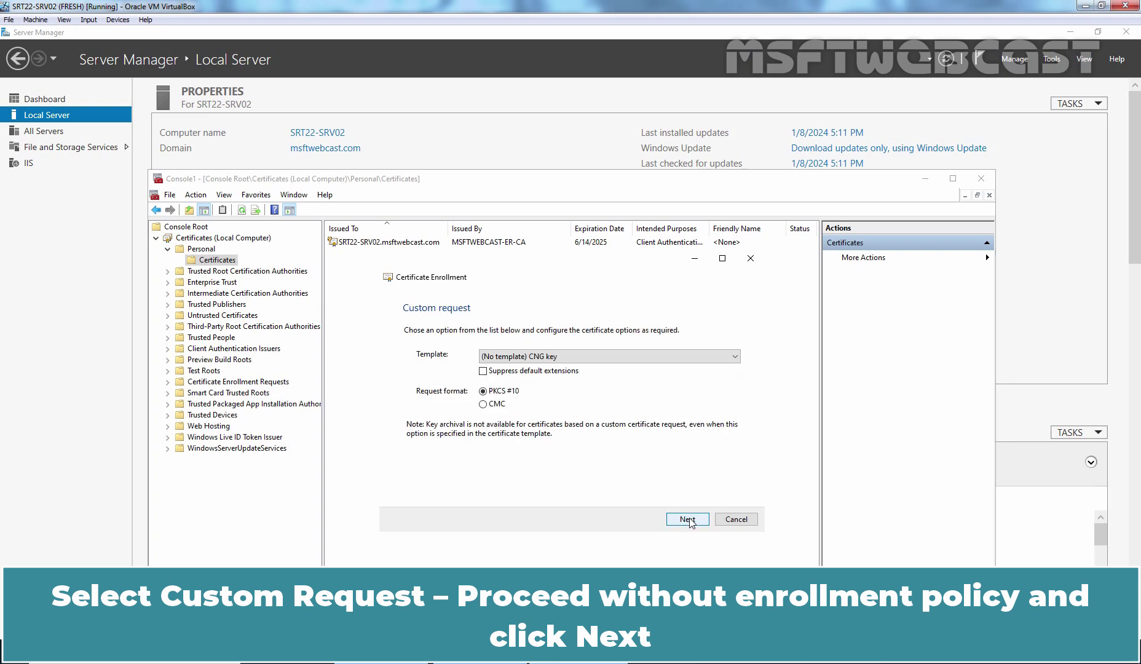
{"action": "left_click", "coordinate": [688, 519]}
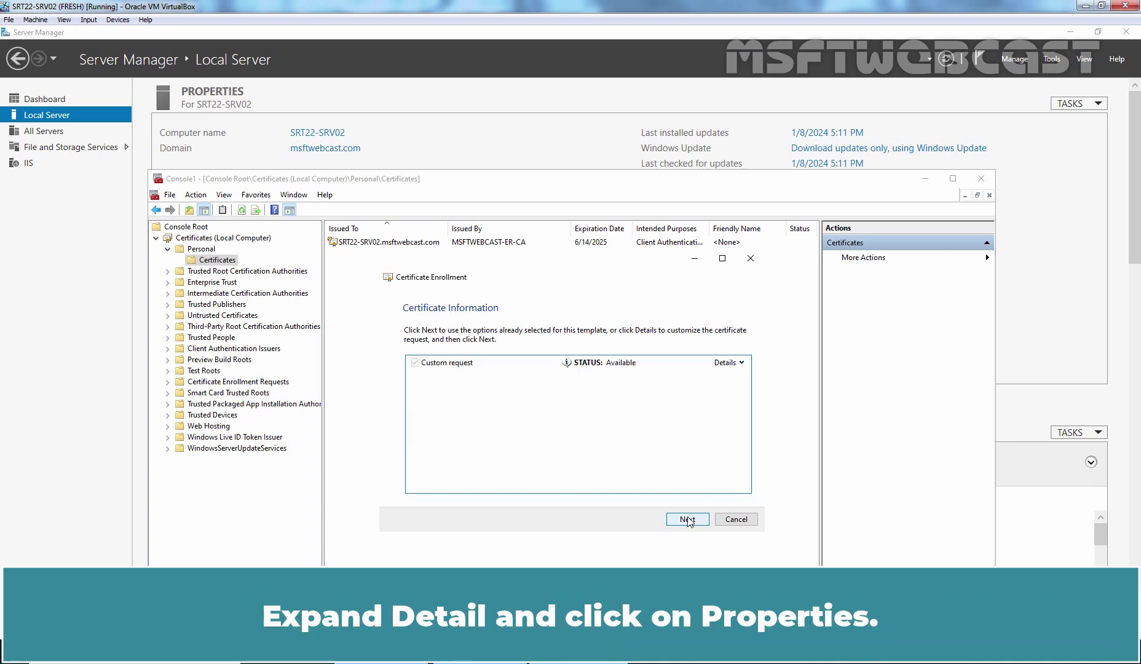
{"action": "left_click", "coordinate": [742, 363]}
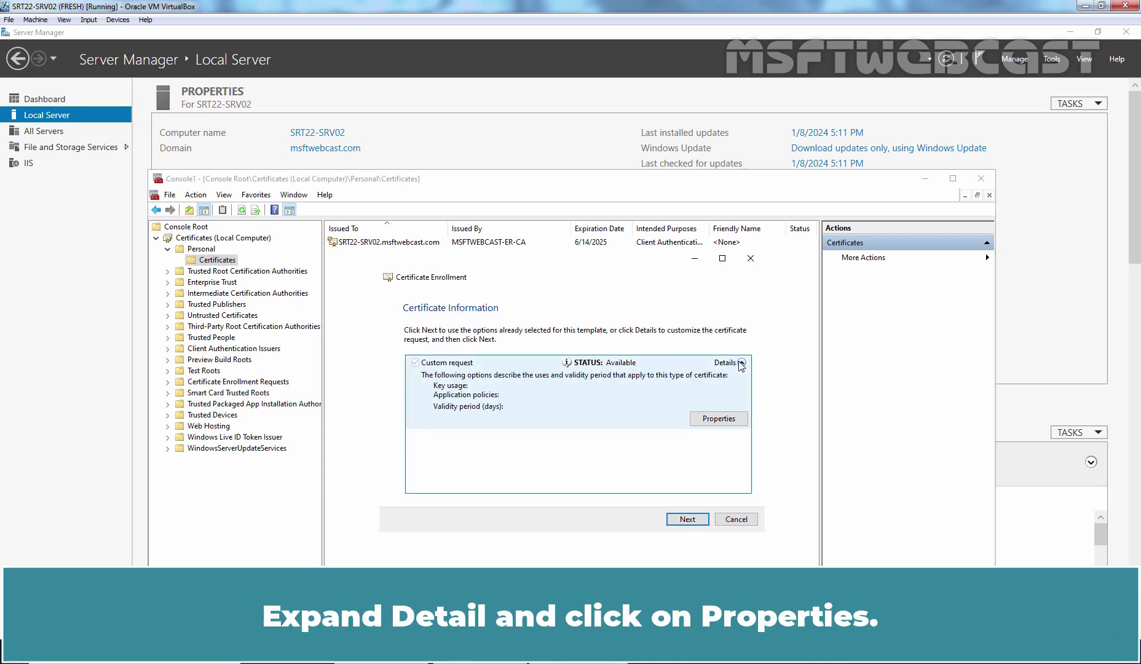
Step: Give the request friendly name MSFT-IIS-SAN and description 'SAN Certificate for IIS Service', then apply
{"action": "left_click", "coordinate": [719, 419]}
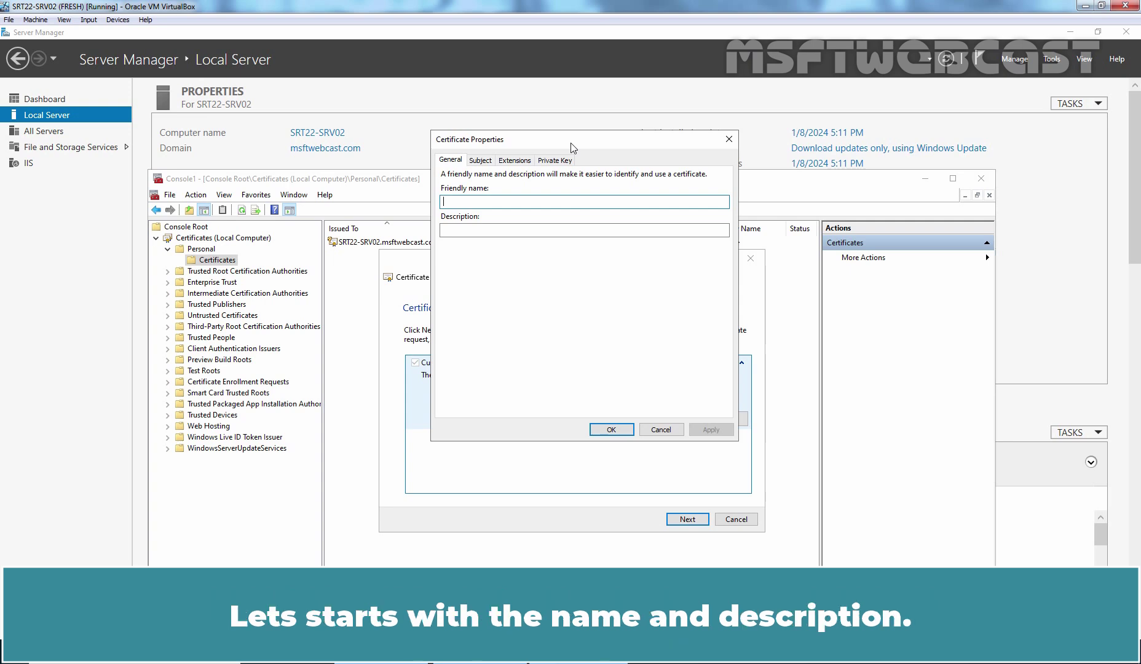
{"action": "type", "text": "MSFT-IIS-SAN"}
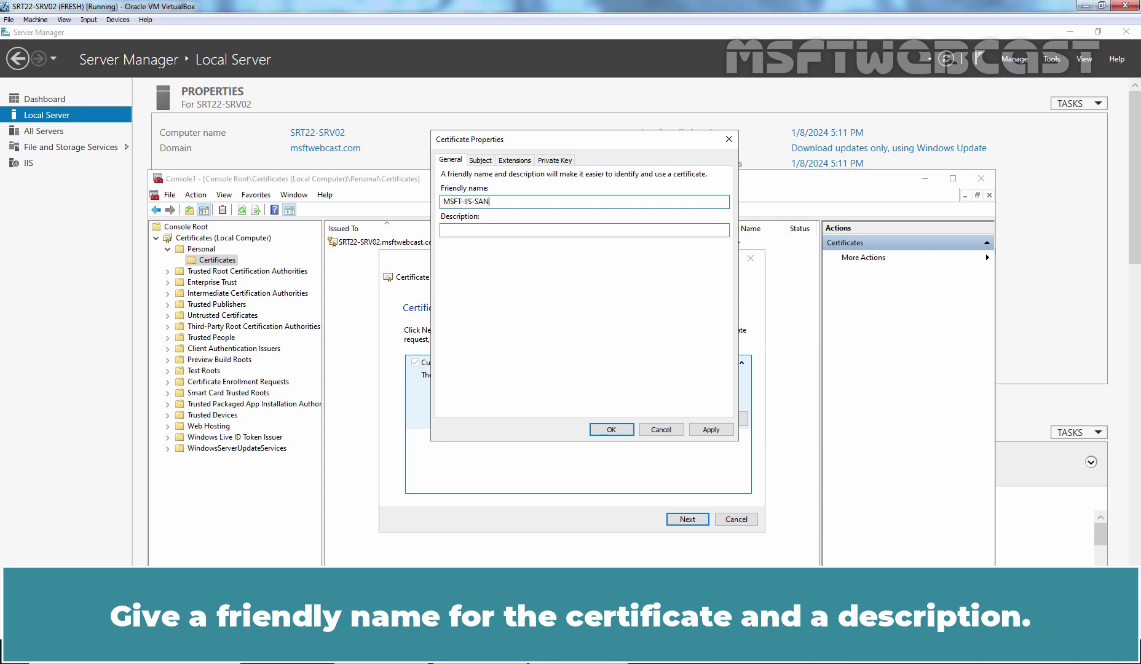
{"action": "left_click", "coordinate": [584, 230]}
{"action": "type", "text": "SAN Certificat"}
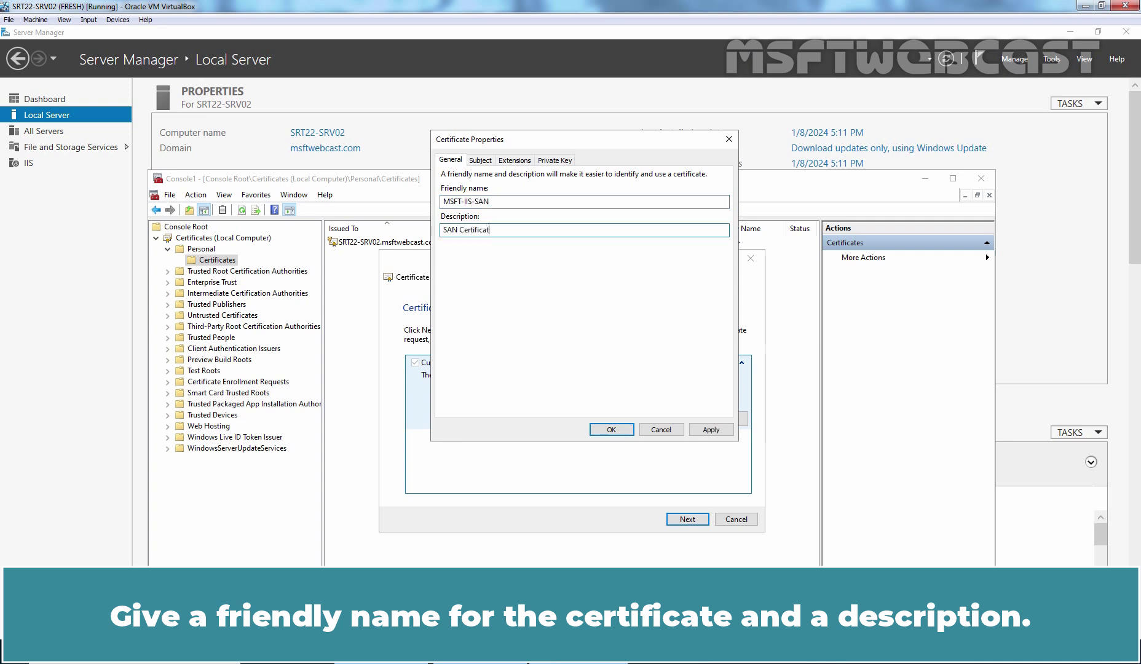
{"action": "type", "text": "e for IIS Service"}
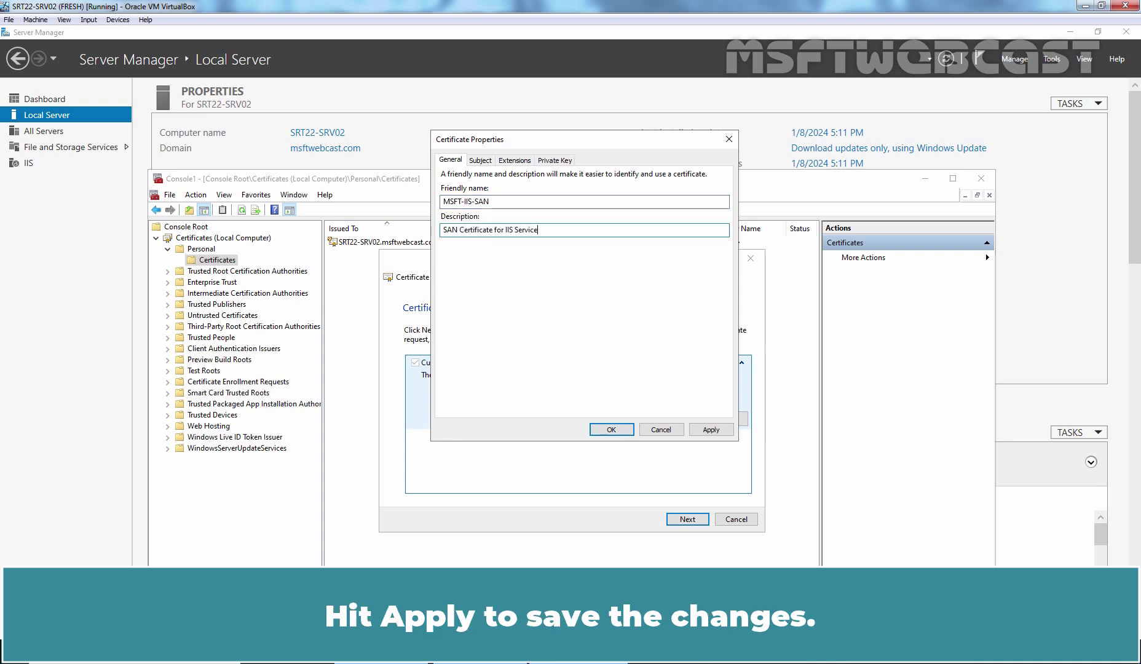
{"action": "left_click", "coordinate": [711, 430]}
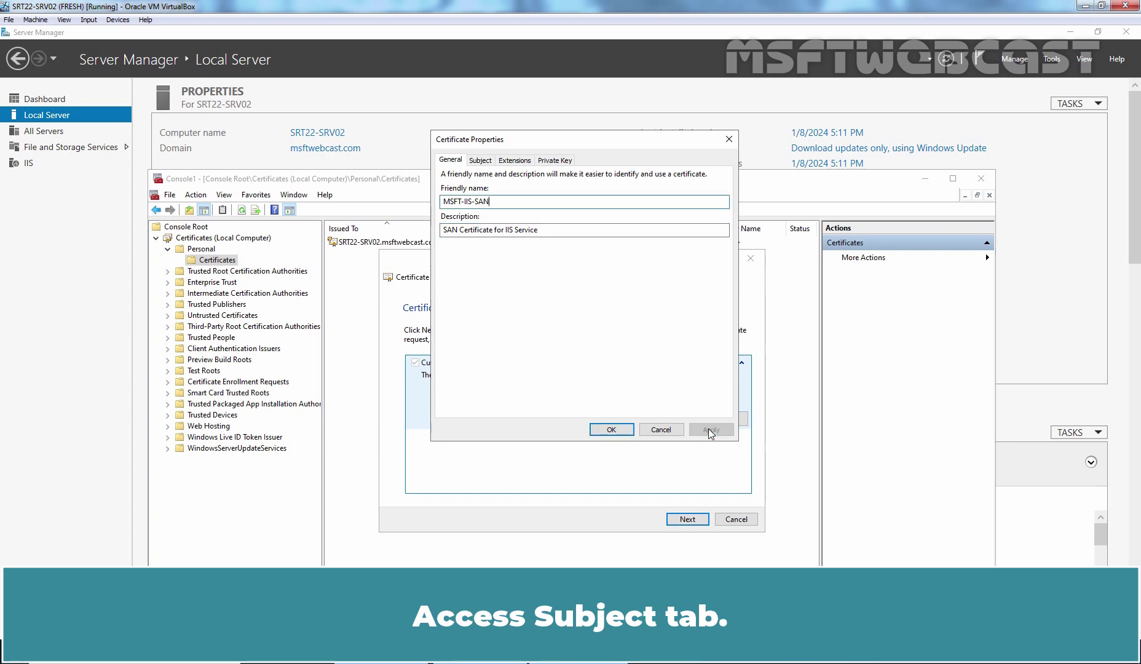
Step: Add subject common name SRT22-SRV02.MSFTWEBCAST.COM and organizational unit TRAINING
{"action": "left_click", "coordinate": [480, 161]}
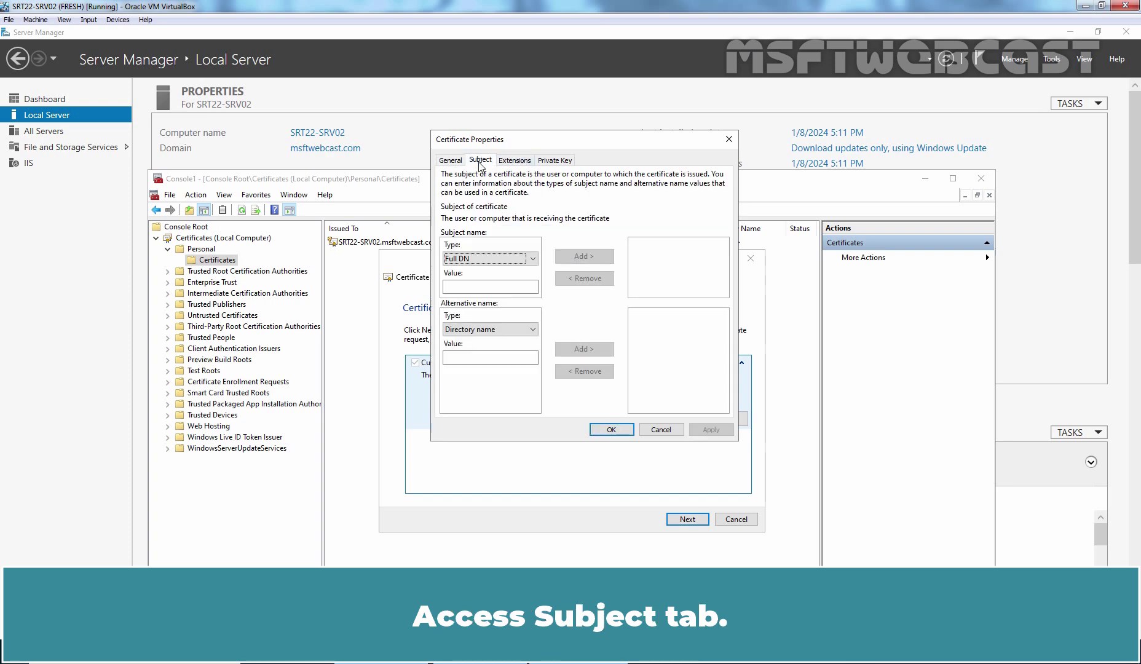
{"action": "left_click", "coordinate": [535, 260]}
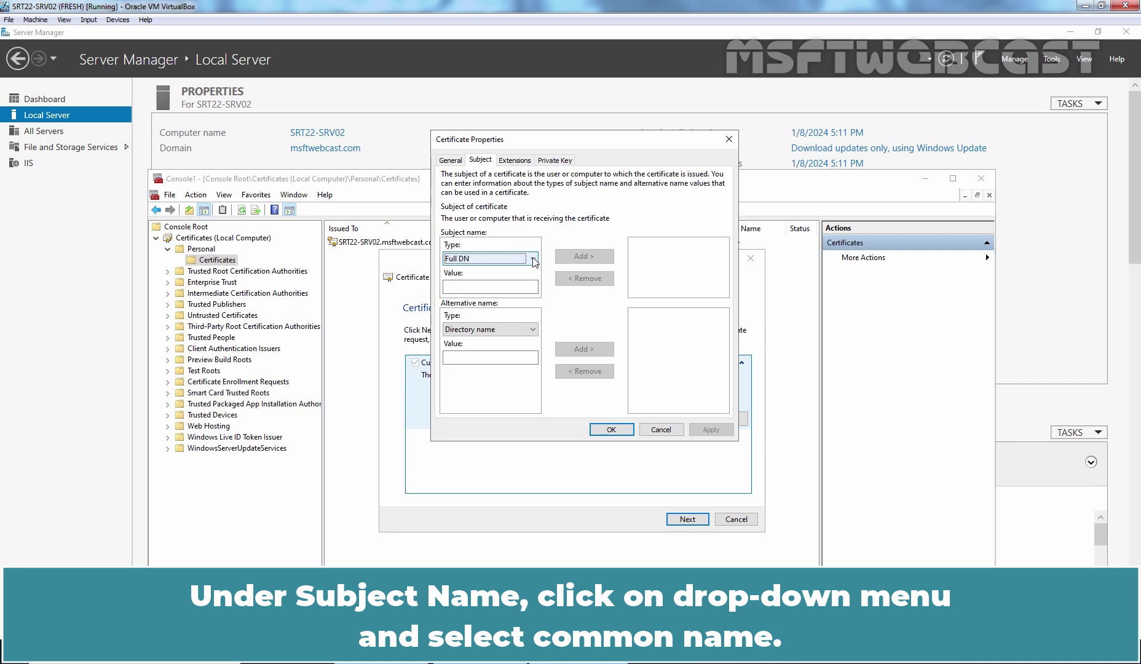
{"action": "left_click", "coordinate": [534, 260]}
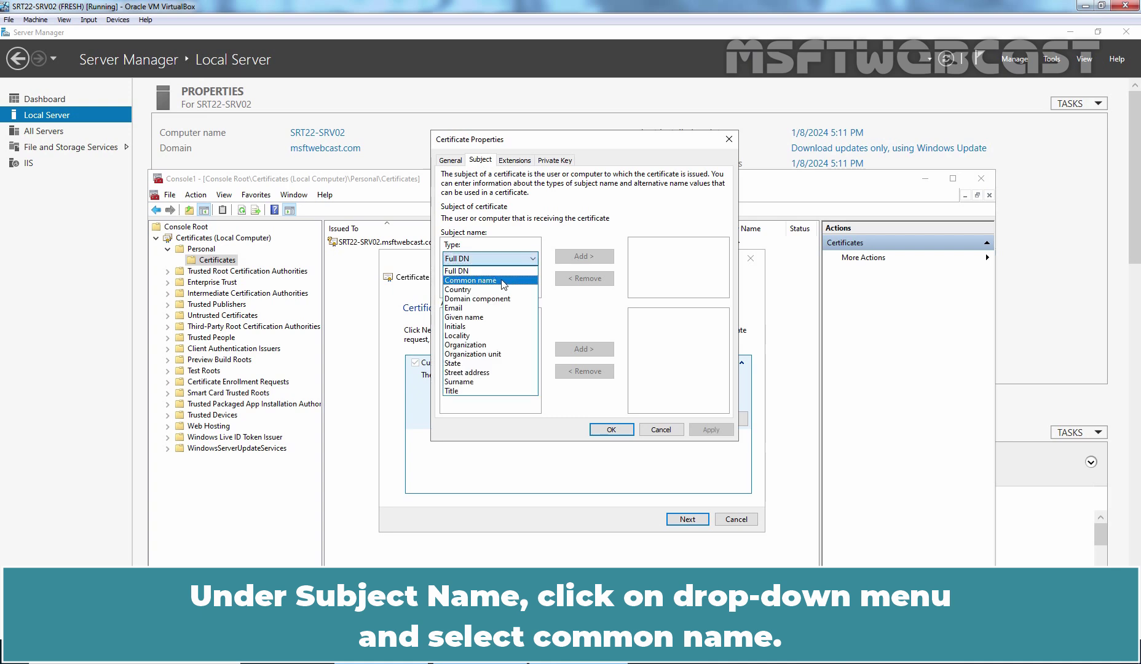
{"action": "left_click", "coordinate": [503, 284]}
{"action": "left_click", "coordinate": [504, 286]}
{"action": "type", "text": "SRT22-SRV02.MSFTWEB"}
{"action": "type", "text": "CAST.COM"}
{"action": "left_click", "coordinate": [584, 256]}
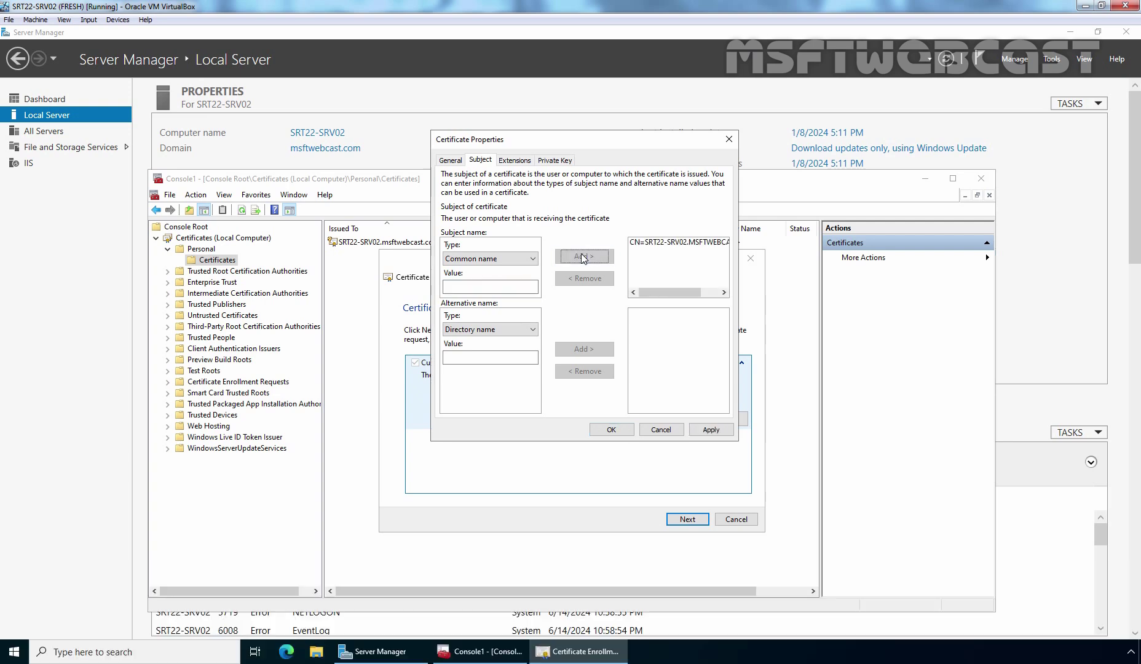
{"action": "left_click", "coordinate": [533, 258]}
{"action": "left_click", "coordinate": [504, 354]}
{"action": "left_click", "coordinate": [490, 286]}
{"action": "type", "text": "TRAINING"}
{"action": "left_click", "coordinate": [584, 256]}
Step: Add organization MSFT WEBCAST, state GUJARAT and country IN to the subject, then apply
{"action": "left_click", "coordinate": [532, 259]}
{"action": "left_click", "coordinate": [466, 344]}
{"action": "left_click", "coordinate": [491, 286]}
{"action": "type", "text": "MSFT WEBCAST"}
{"action": "left_click", "coordinate": [584, 256]}
{"action": "left_click", "coordinate": [532, 259]}
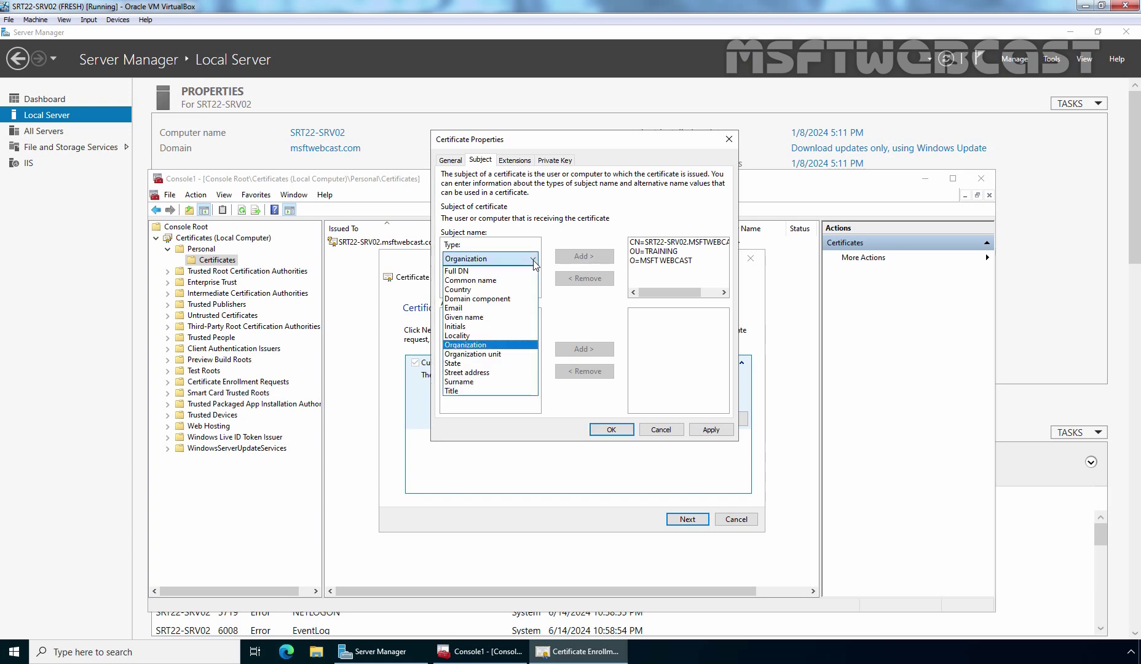
{"action": "left_click", "coordinate": [453, 363]}
{"action": "left_click", "coordinate": [490, 286]}
{"action": "type", "text": "GUJARAT"}
{"action": "left_click", "coordinate": [584, 256]}
{"action": "left_click", "coordinate": [532, 259]}
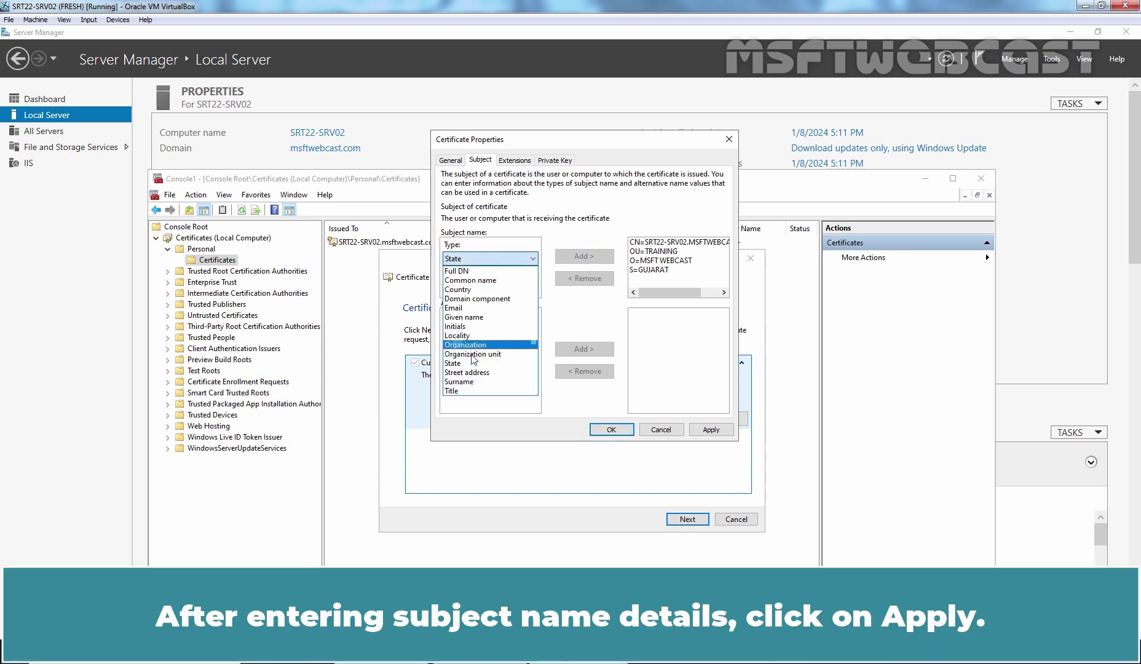
{"action": "left_click", "coordinate": [458, 289]}
{"action": "left_click", "coordinate": [490, 286]}
{"action": "type", "text": "IN"}
{"action": "left_click", "coordinate": [583, 256]}
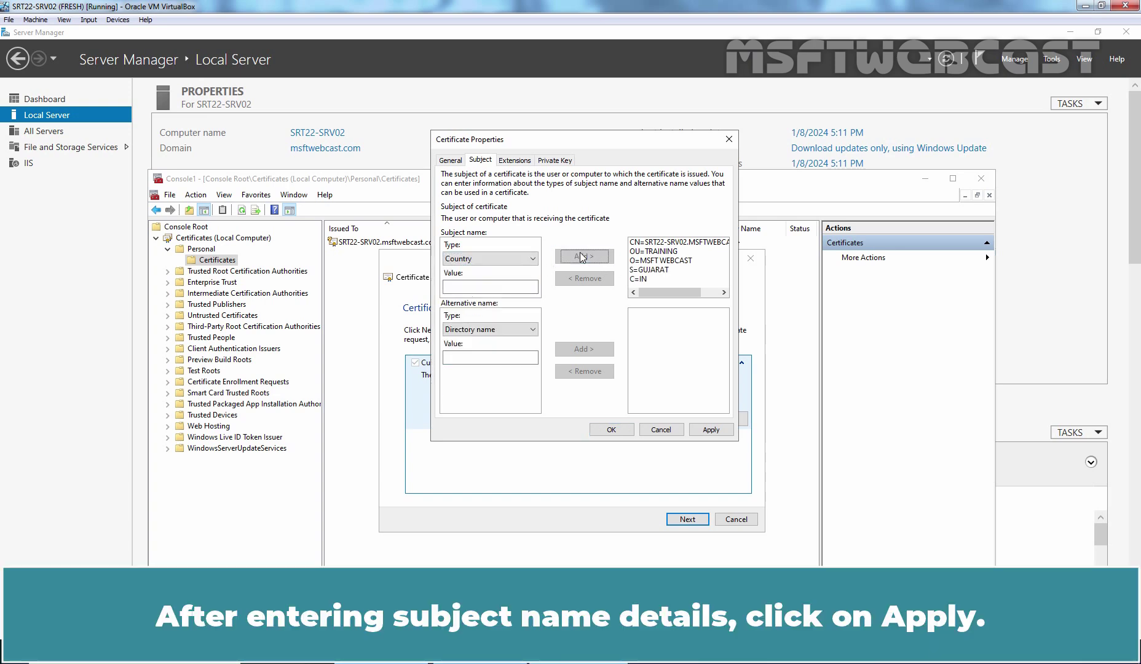
{"action": "left_click", "coordinate": [709, 429]}
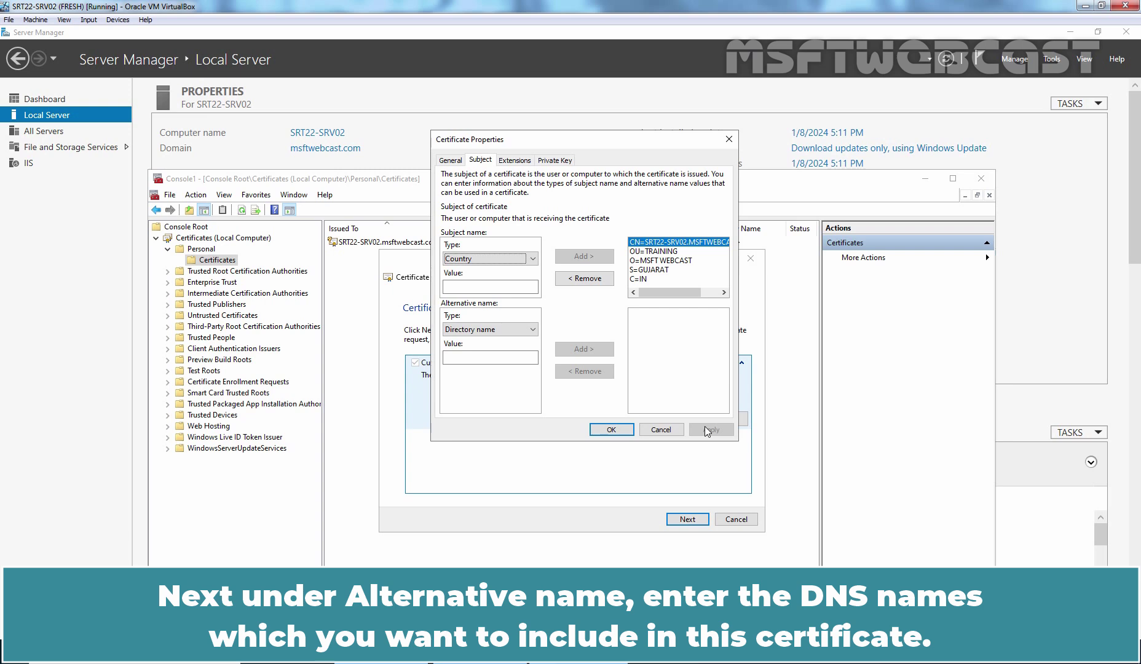
{"action": "left_click", "coordinate": [522, 329]}
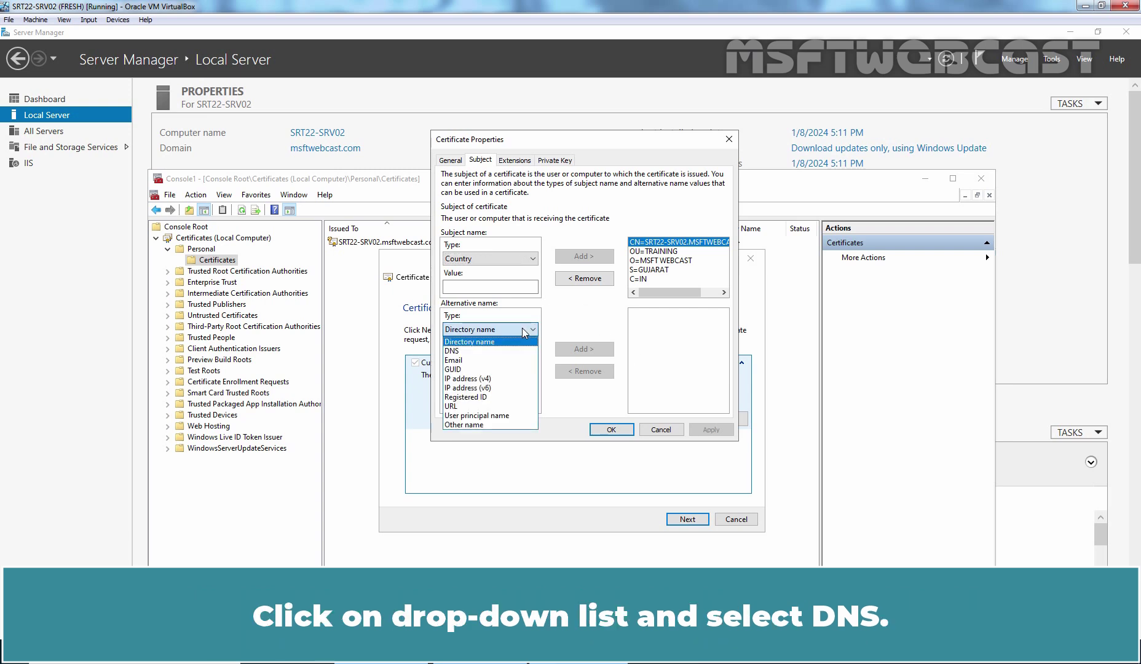
{"action": "left_click", "coordinate": [474, 351]}
{"action": "left_click", "coordinate": [480, 358]}
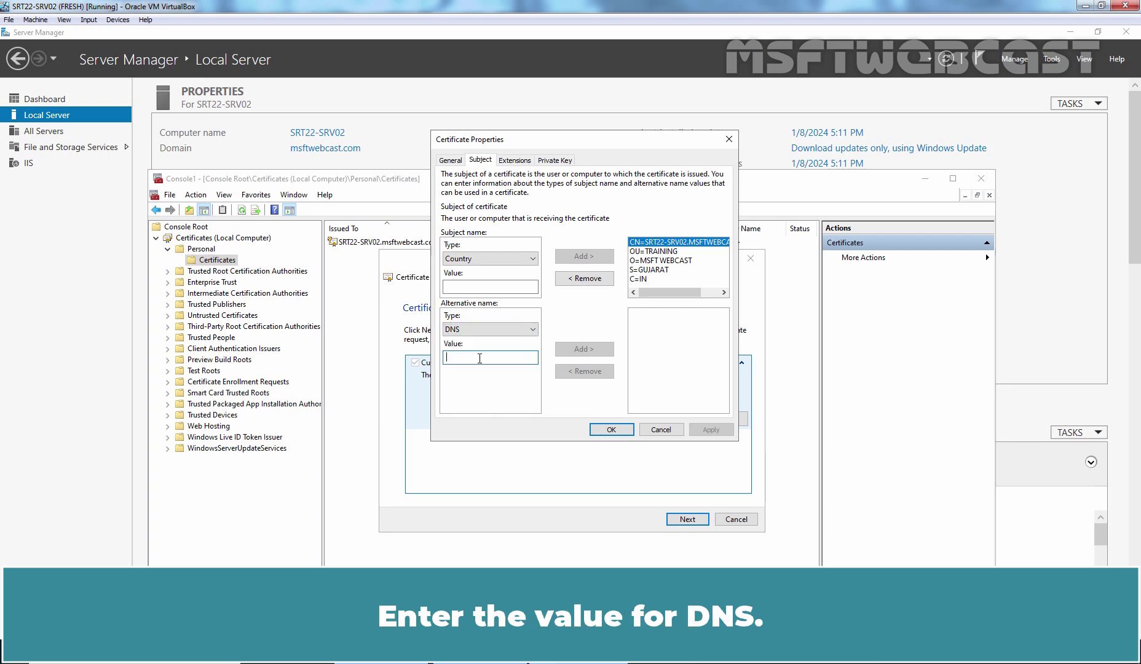
{"action": "type", "text": "www"}
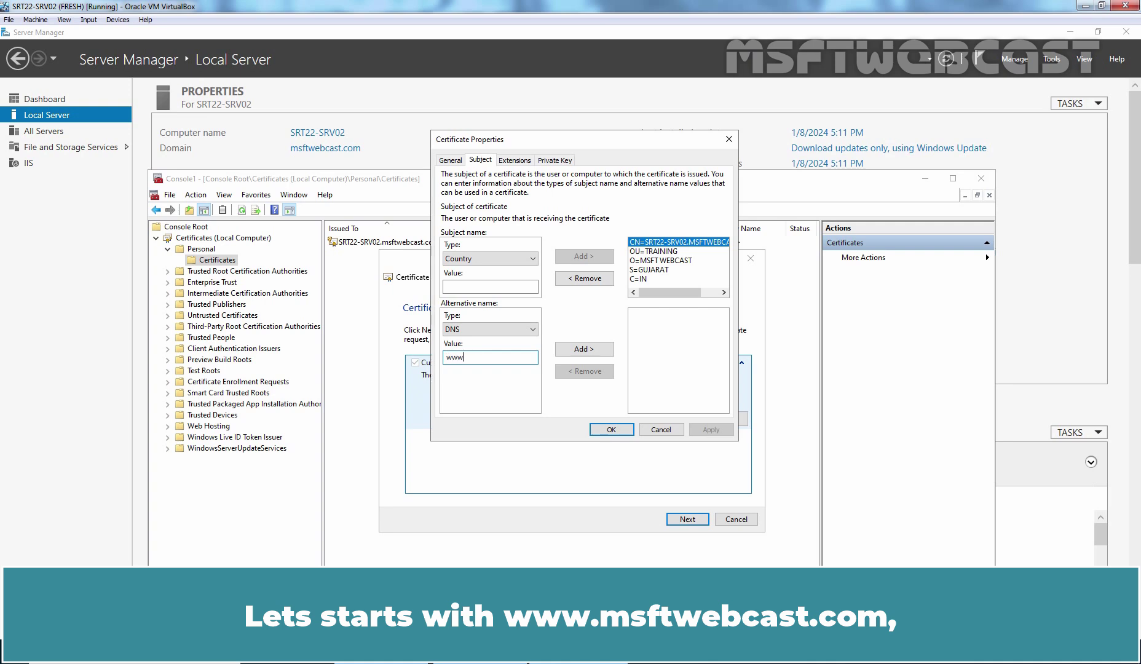
{"action": "type", "text": ".msftwebcast.com"}
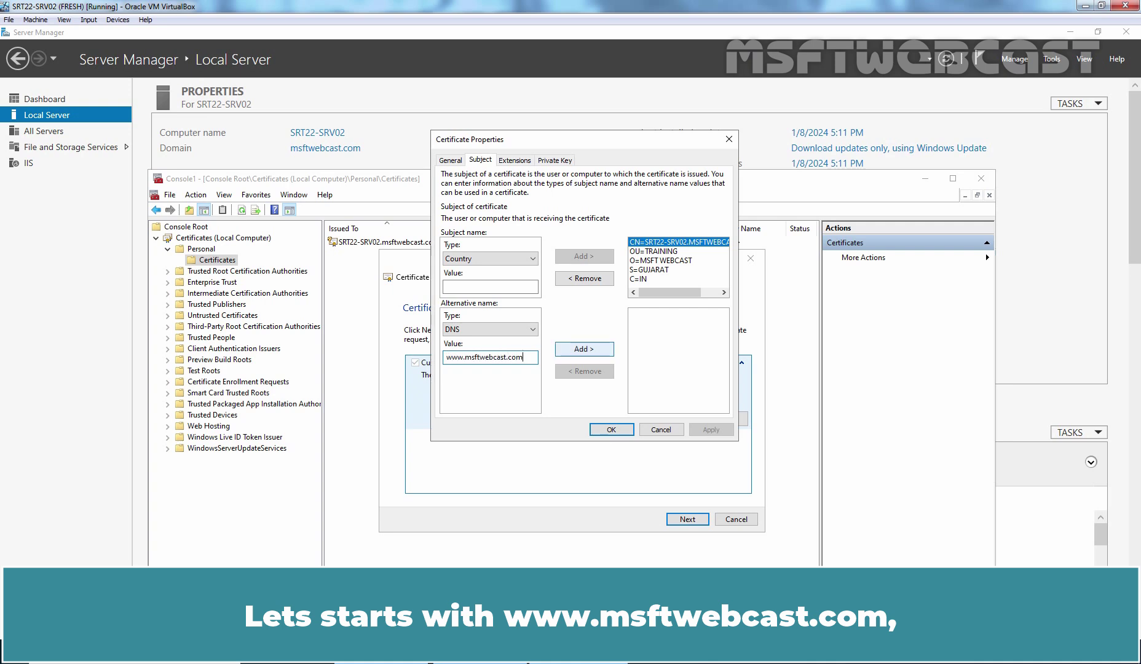
{"action": "left_click", "coordinate": [584, 349]}
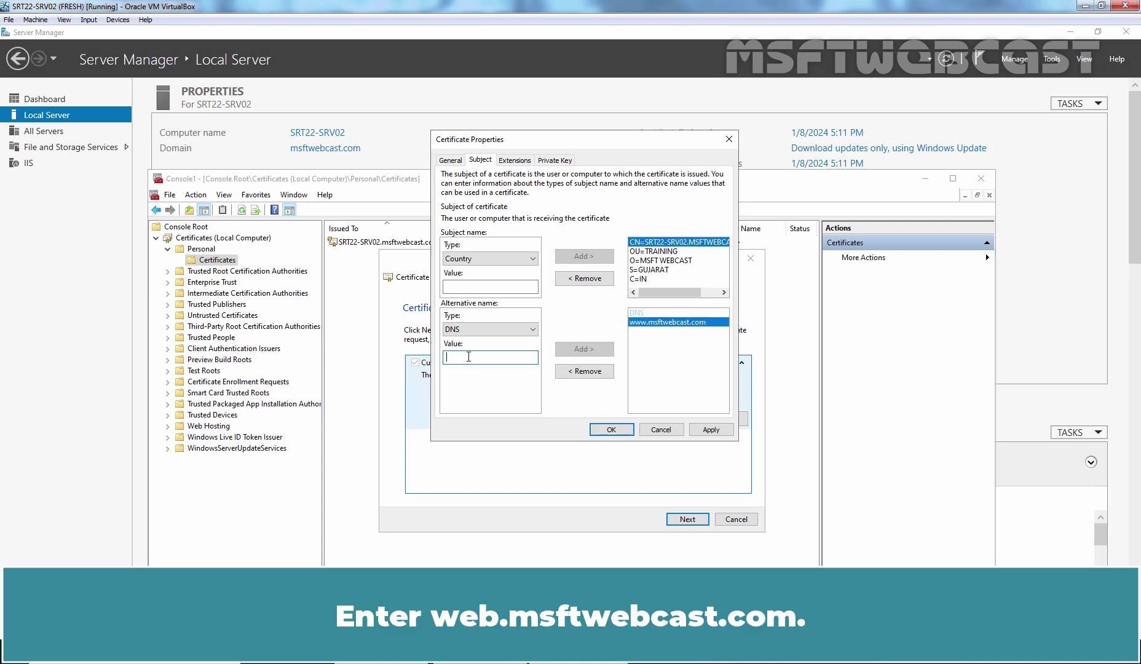
{"action": "type", "text": "web.msftwe"}
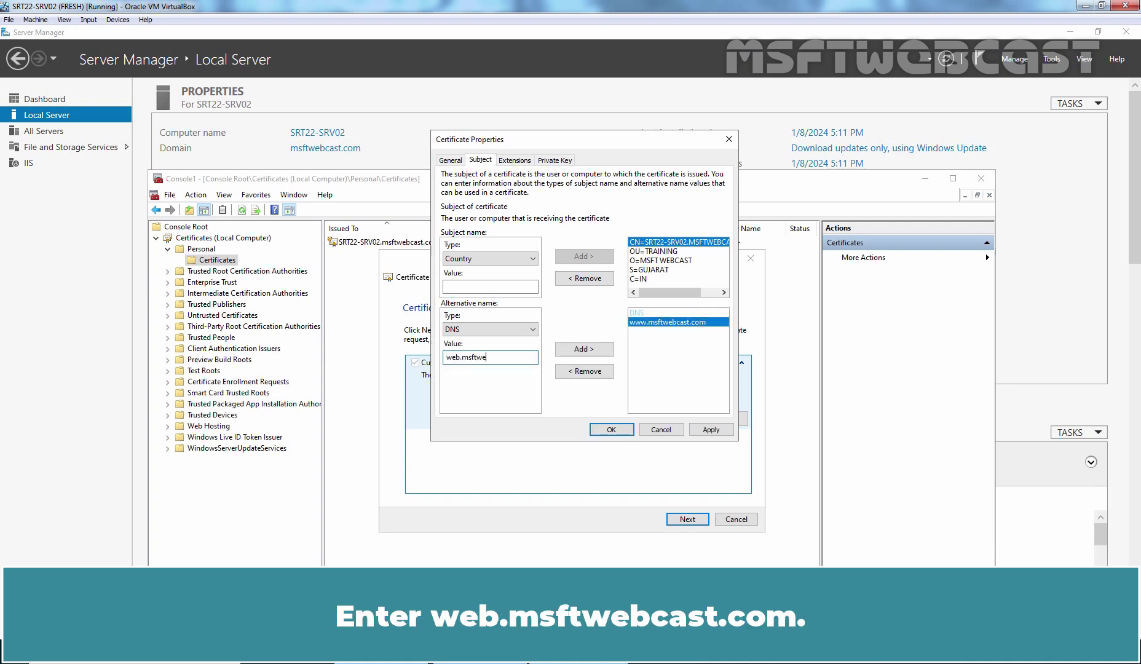
{"action": "type", "text": "bcast.com"}
{"action": "left_click", "coordinate": [563, 352]}
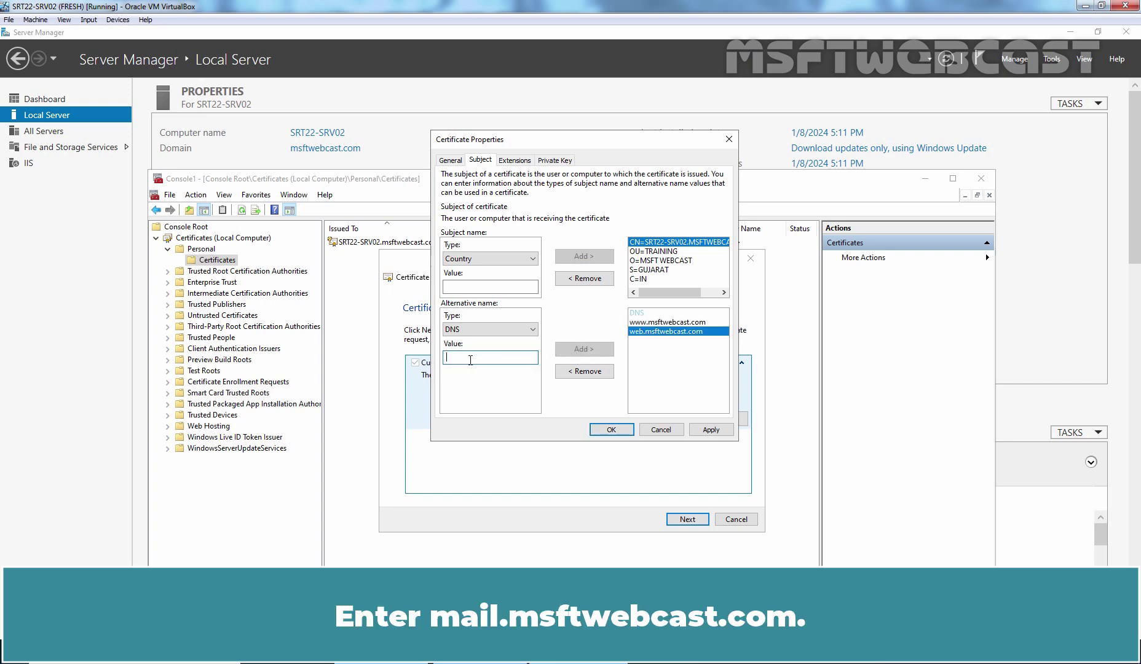
{"action": "type", "text": "mail.msftwebcast.com"}
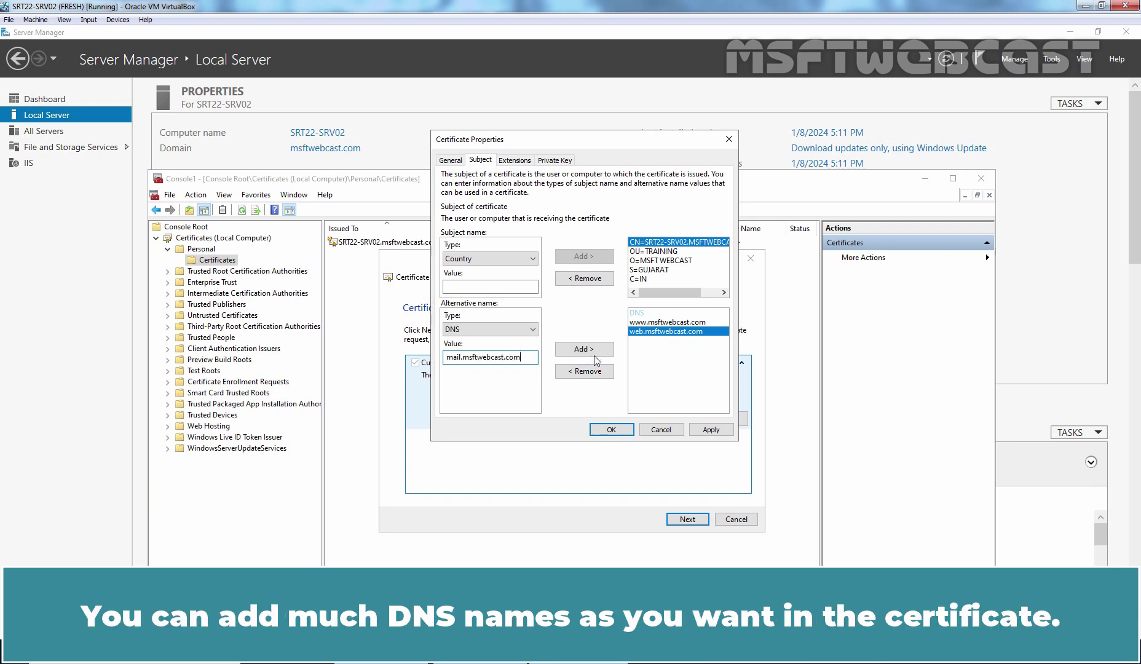
{"action": "left_click", "coordinate": [584, 350]}
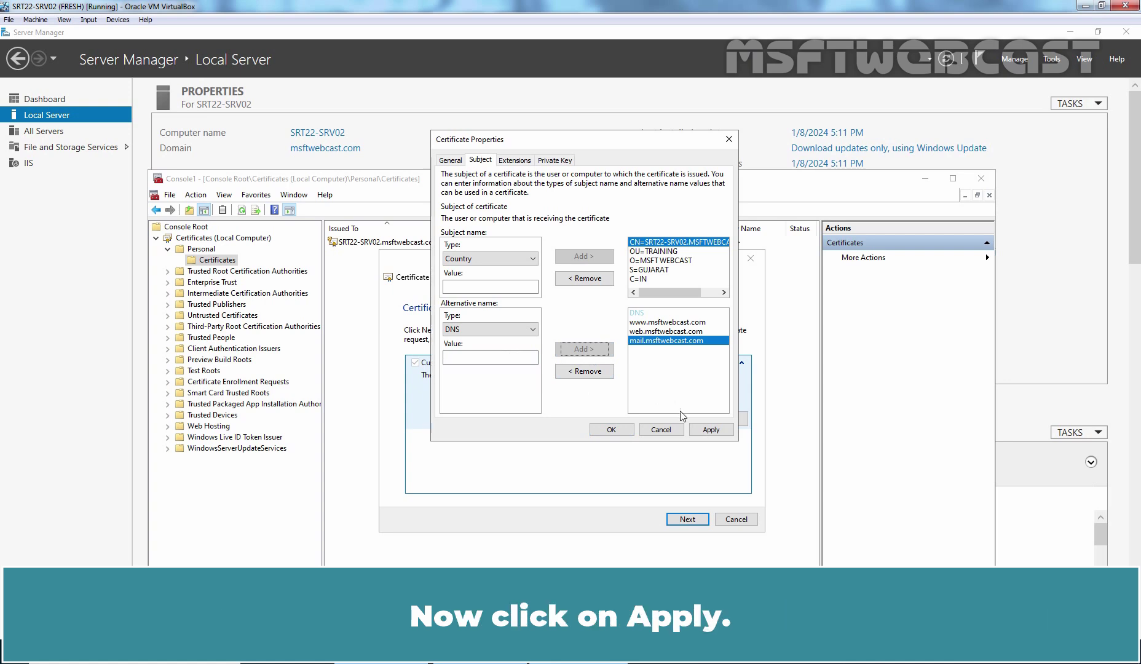
Step: Apply the alternative names. Add Server Authentication and Client Authentication to Extended Key Usage and apply
{"action": "left_click", "coordinate": [711, 430]}
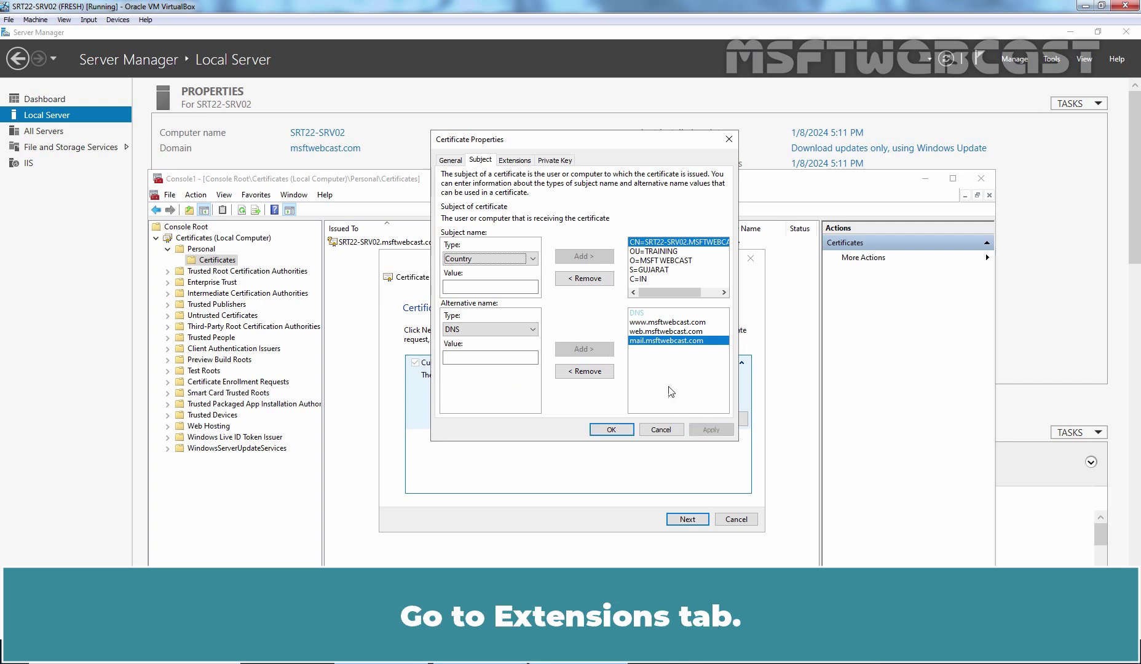
{"action": "left_click", "coordinate": [521, 161]}
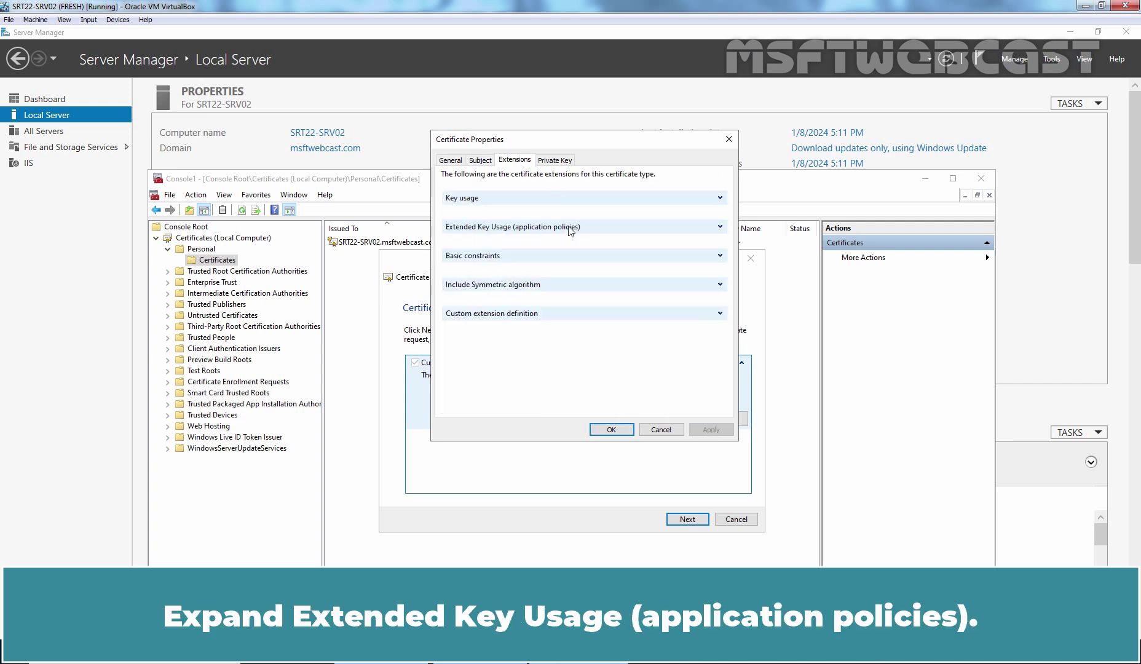
{"action": "left_click", "coordinate": [720, 227]}
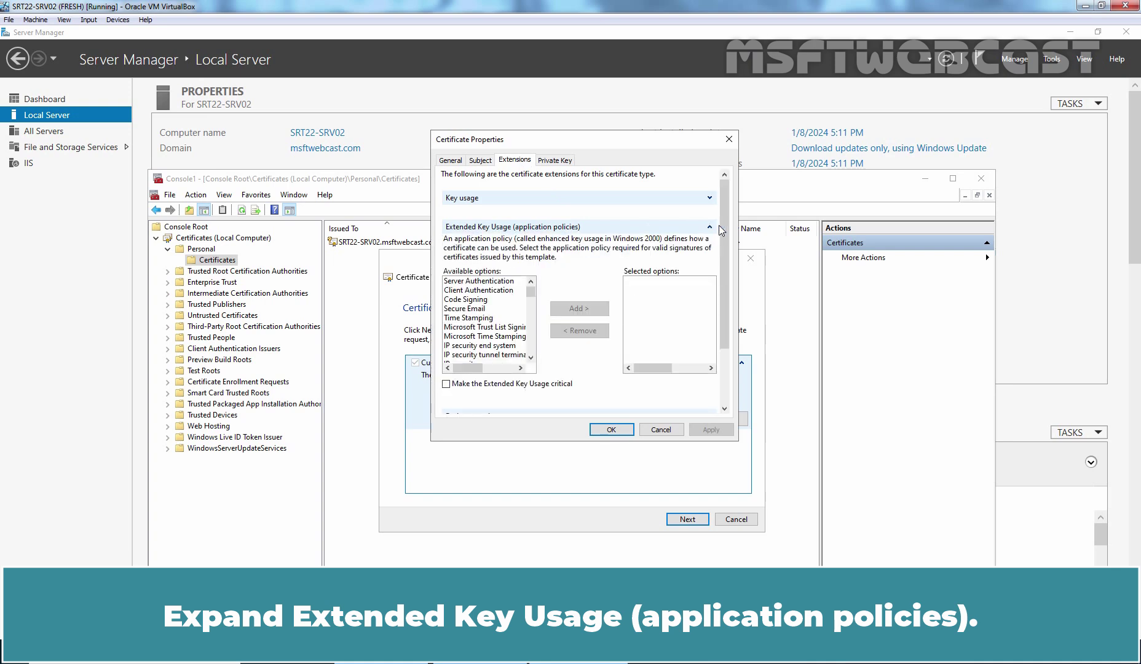
{"action": "left_click", "coordinate": [473, 282]}
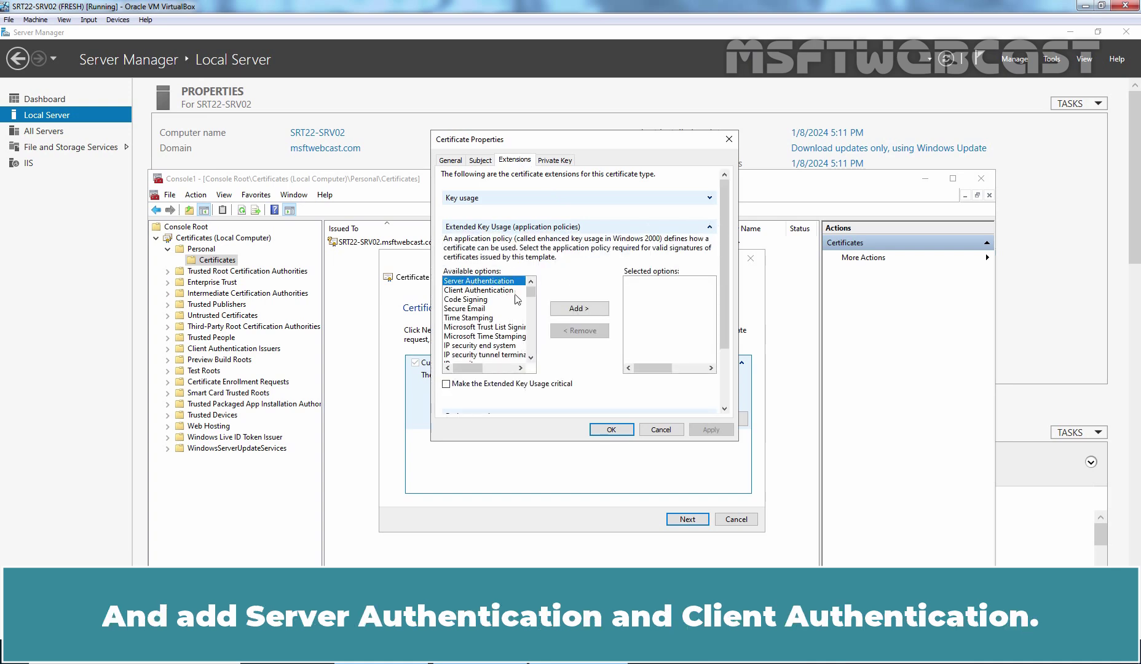
{"action": "left_click", "coordinate": [580, 310]}
{"action": "left_click", "coordinate": [477, 282]}
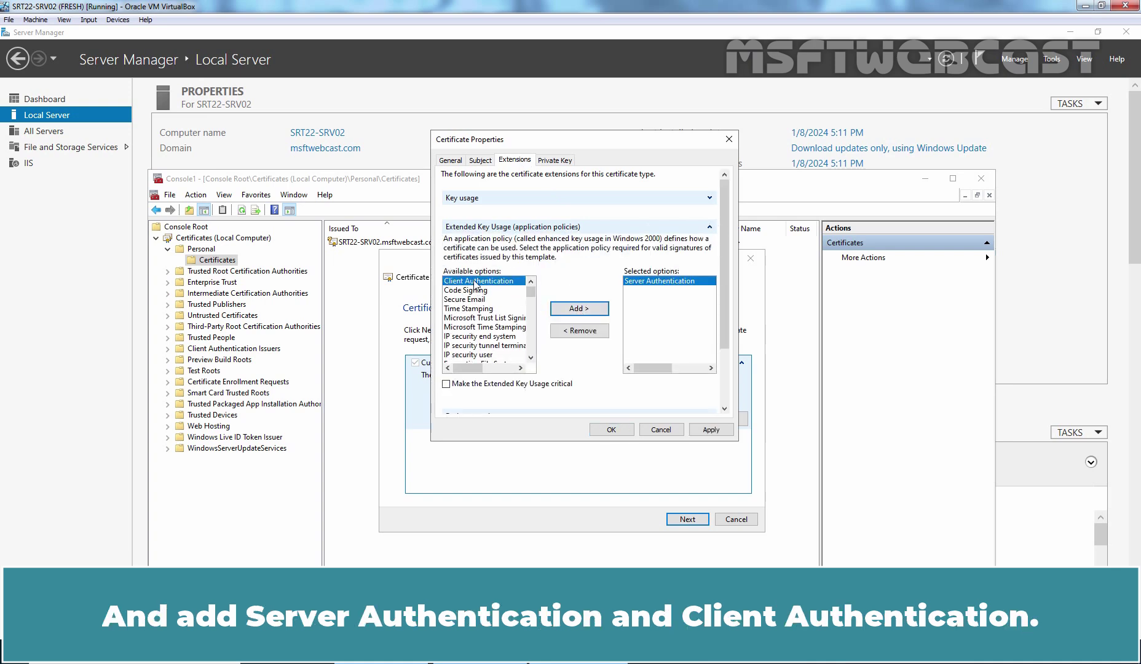
{"action": "left_click", "coordinate": [581, 311]}
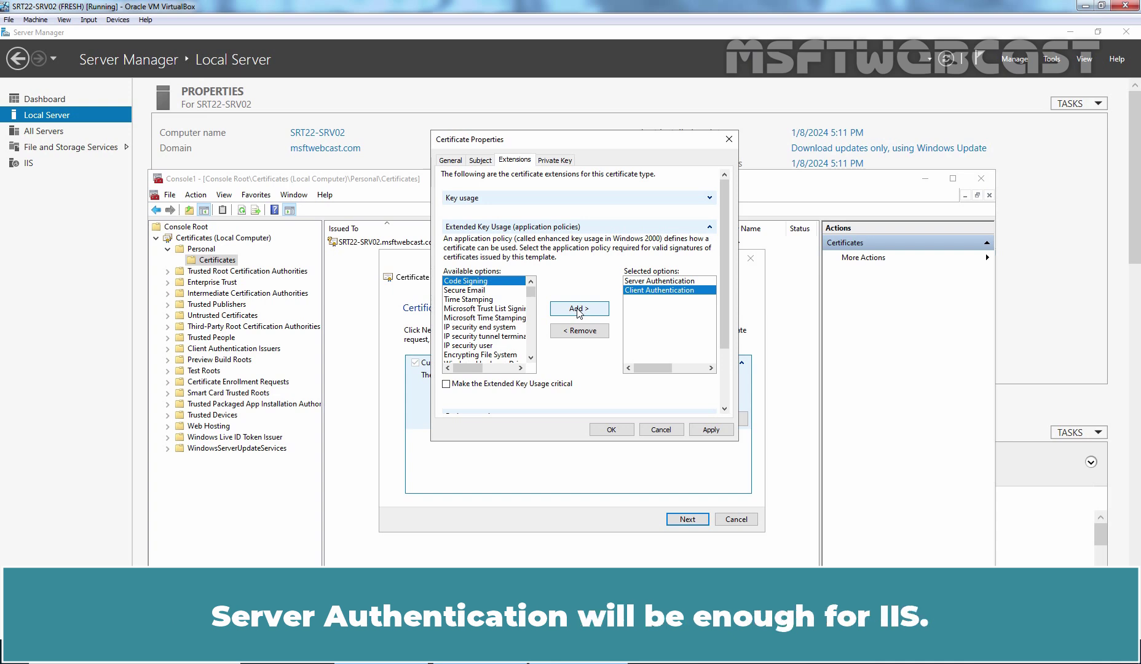
{"action": "left_click", "coordinate": [712, 430]}
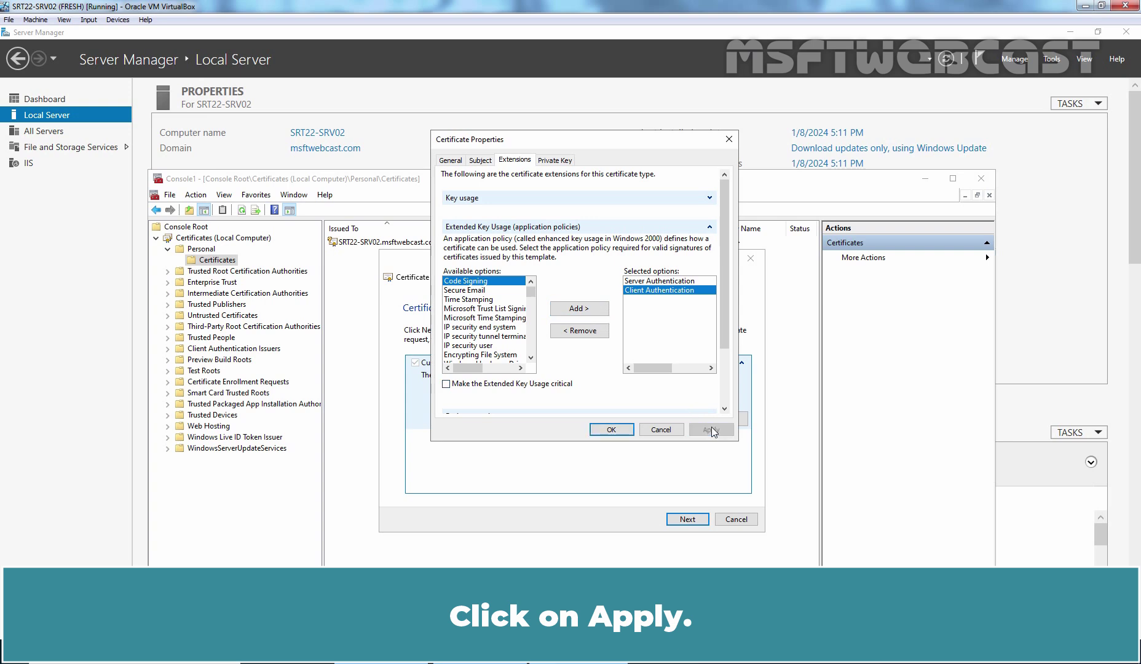
Step: Set the private key size to 2048, make it exportable, and choose the sha256 hash algorithm
{"action": "left_click", "coordinate": [555, 160]}
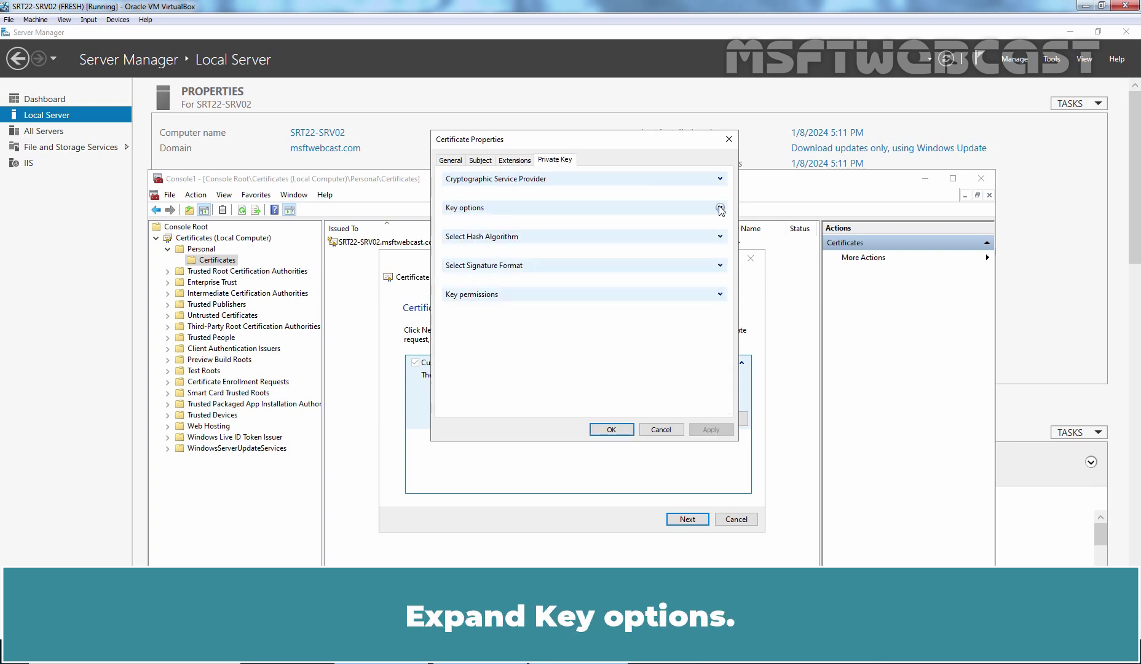
{"action": "left_click", "coordinate": [720, 208]}
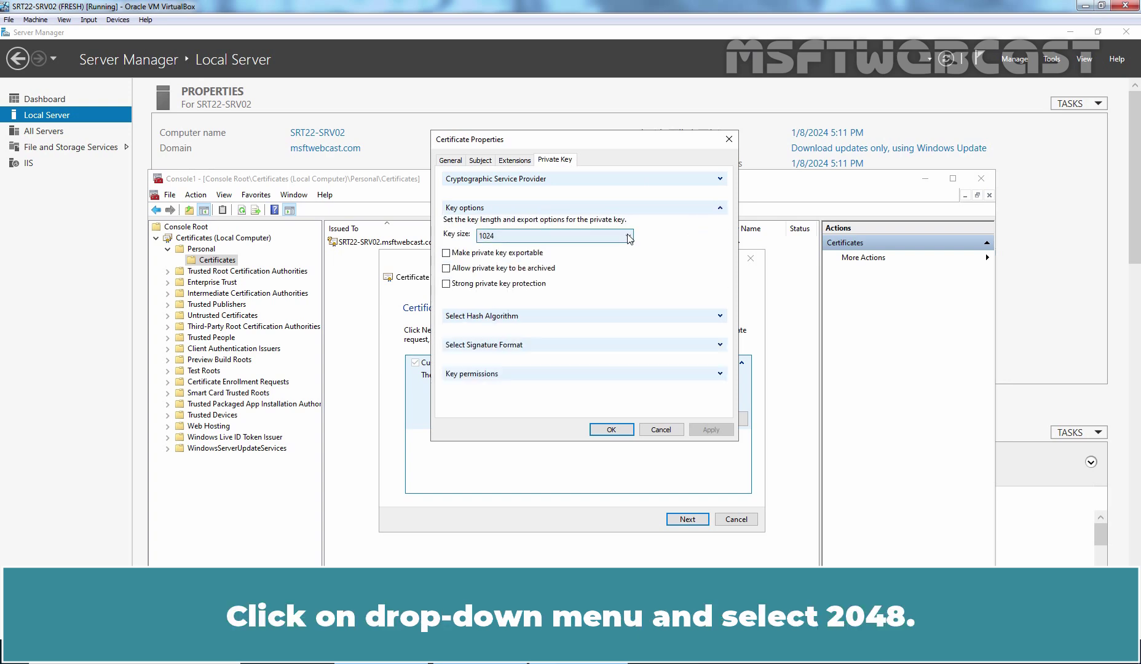
{"action": "left_click", "coordinate": [628, 236]}
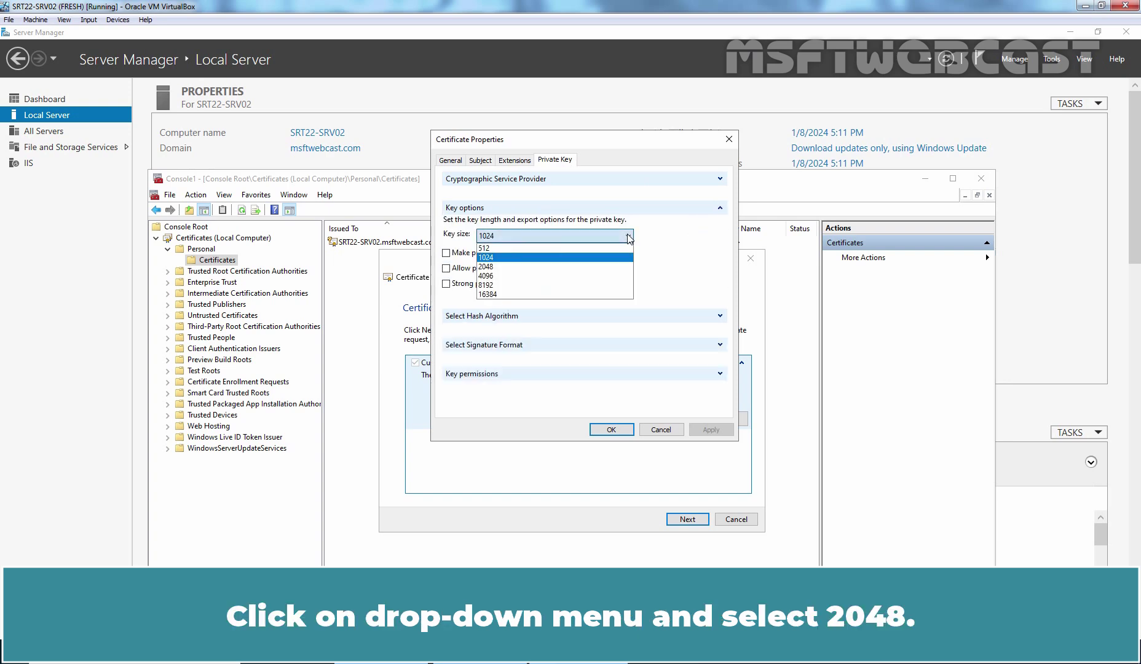
{"action": "left_click", "coordinate": [497, 266]}
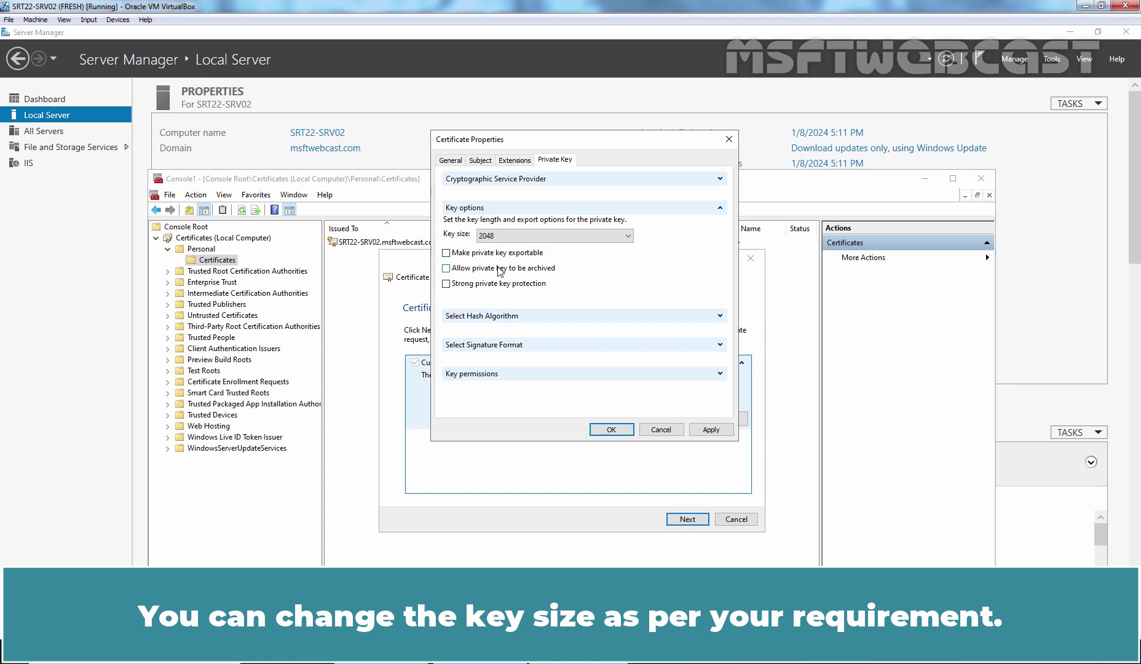
{"action": "left_click", "coordinate": [446, 253]}
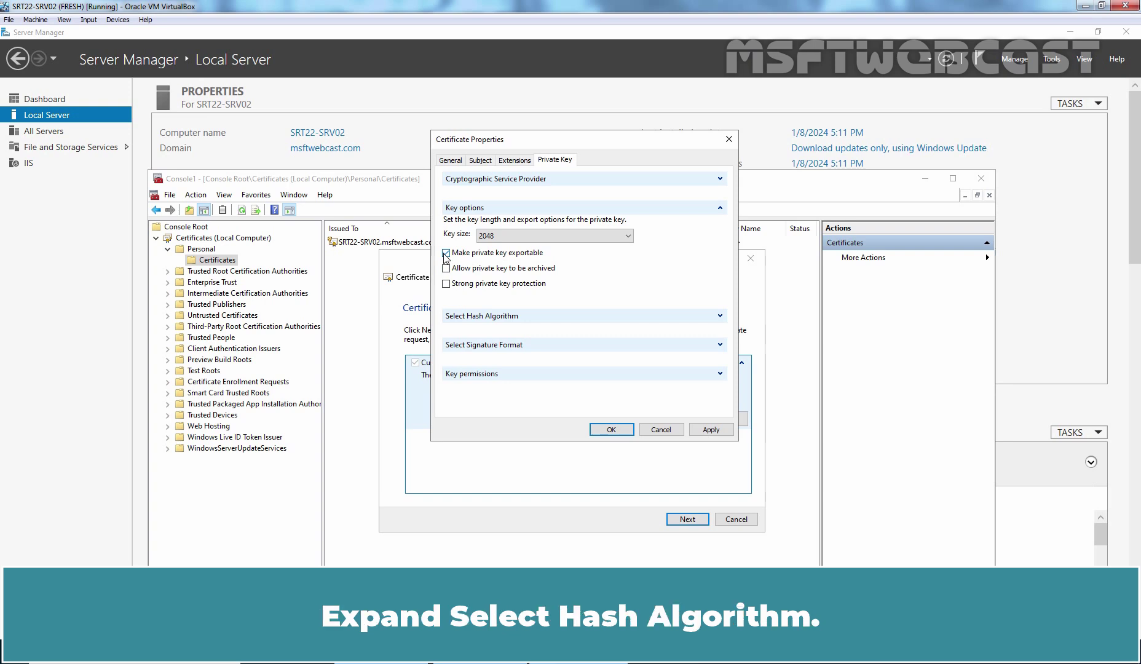
{"action": "left_click", "coordinate": [719, 317]}
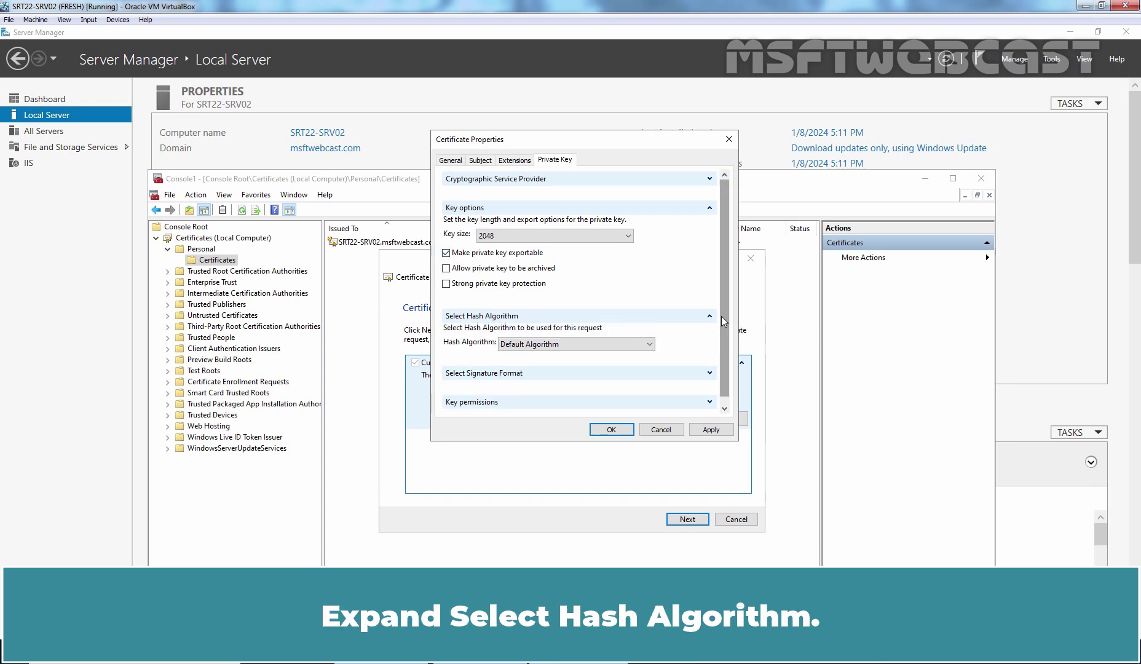
{"action": "left_click", "coordinate": [650, 345]}
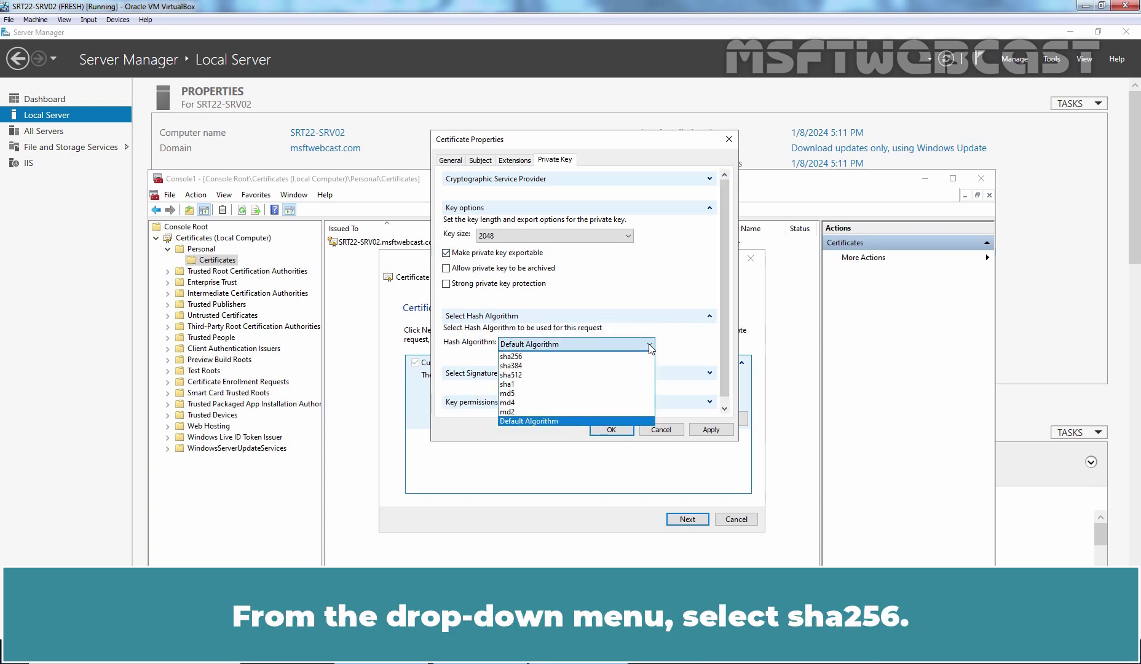
{"action": "left_click", "coordinate": [531, 358]}
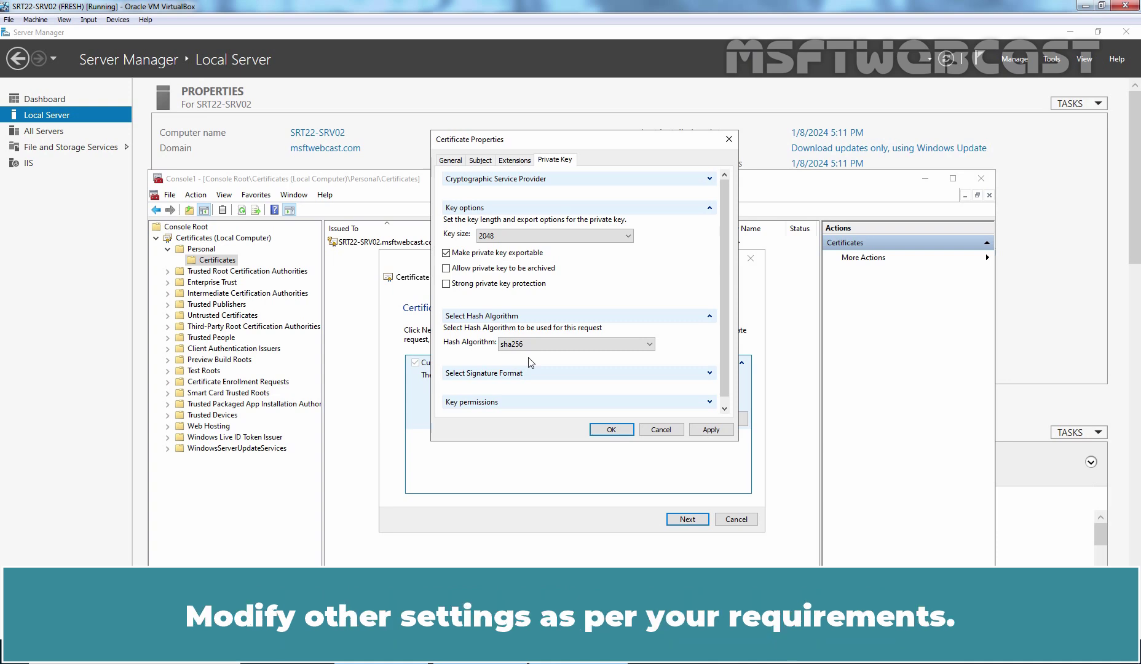
Step: Apply the key settings and save the offline request as SAN-Cert on the Desktop in Base 64
{"action": "left_click", "coordinate": [711, 430]}
{"action": "left_click", "coordinate": [613, 434]}
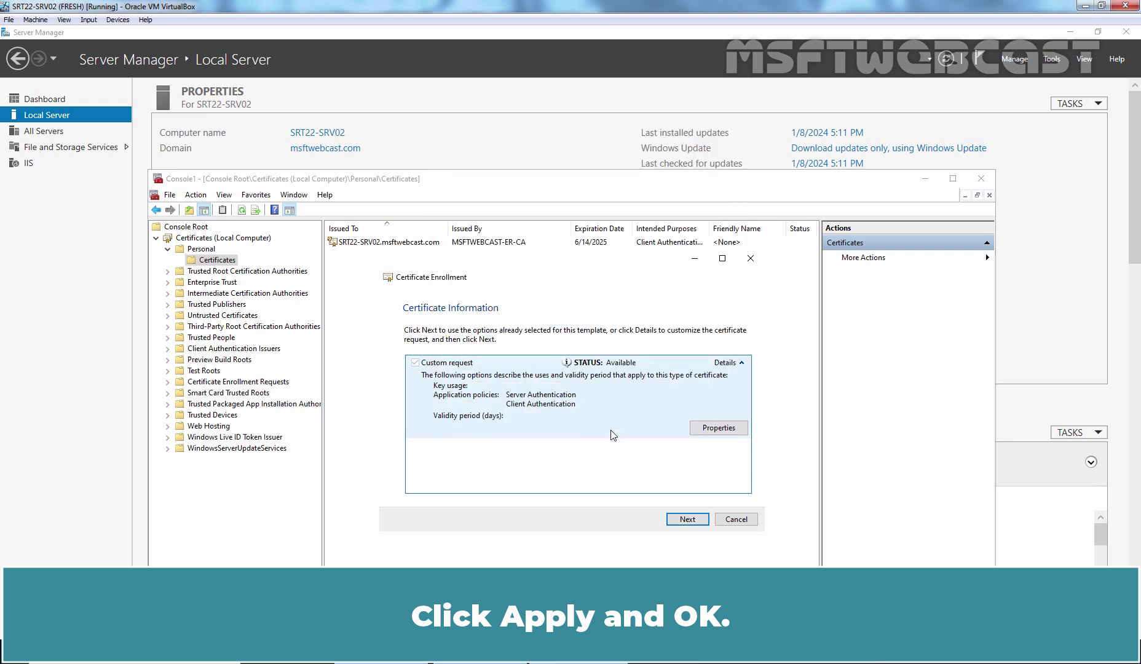
{"action": "left_click_drag", "start_coordinate": [533, 269], "coordinate": [534, 143]}
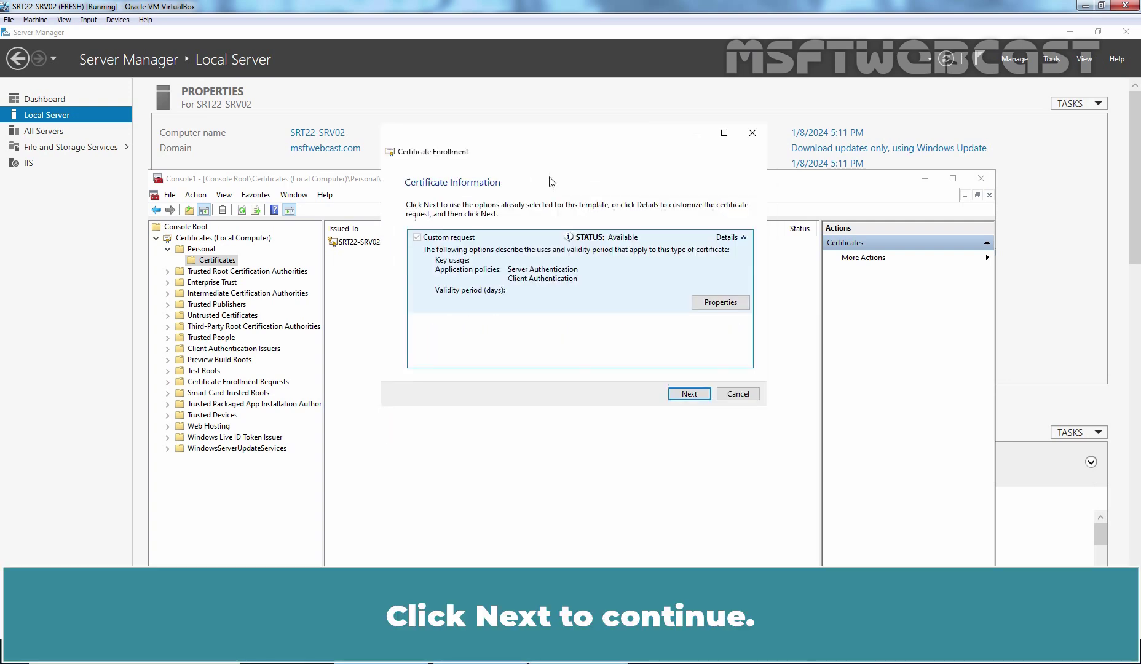
{"action": "left_click", "coordinate": [688, 395]}
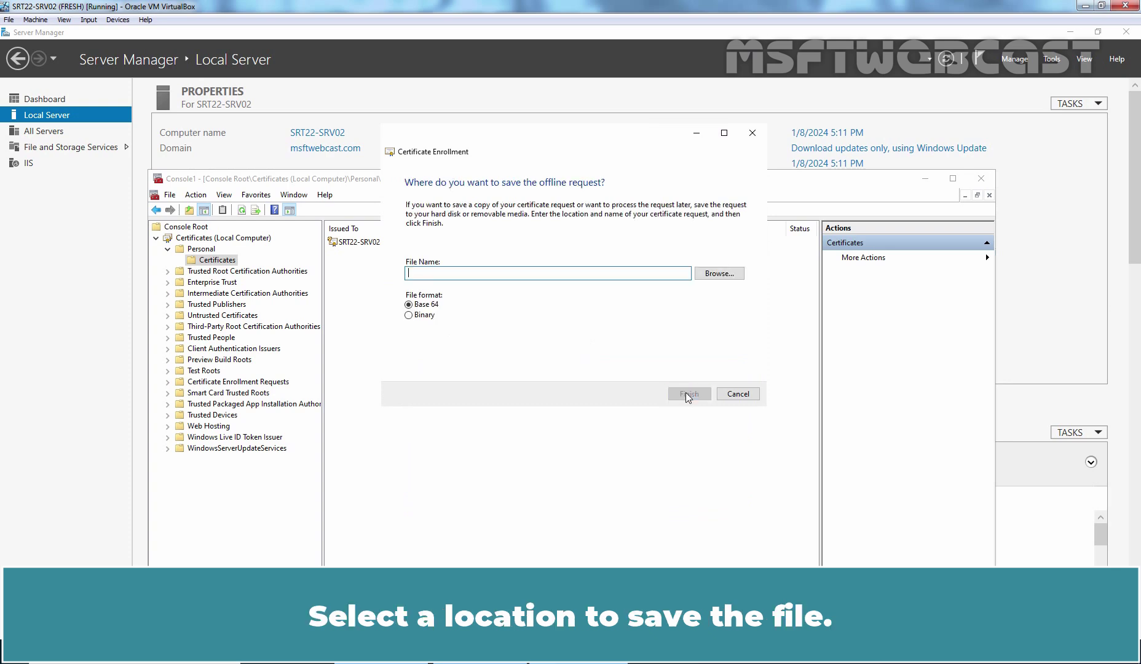
{"action": "left_click", "coordinate": [718, 274]}
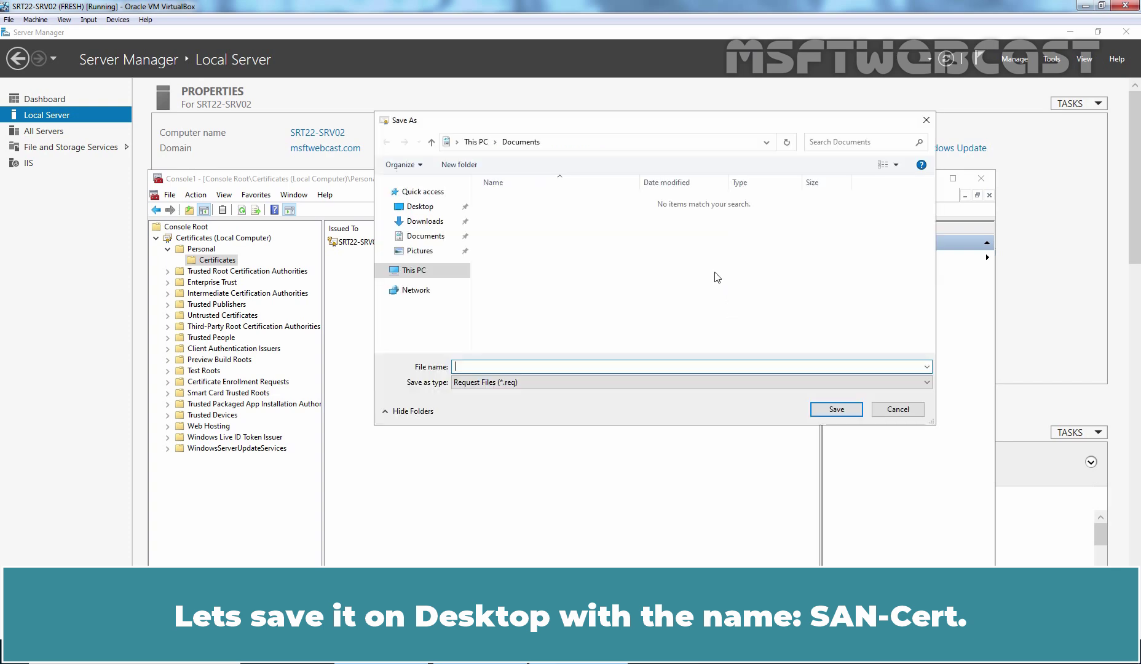
{"action": "left_click", "coordinate": [420, 206]}
{"action": "left_click", "coordinate": [489, 367]}
{"action": "type", "text": "SAN-Cert"}
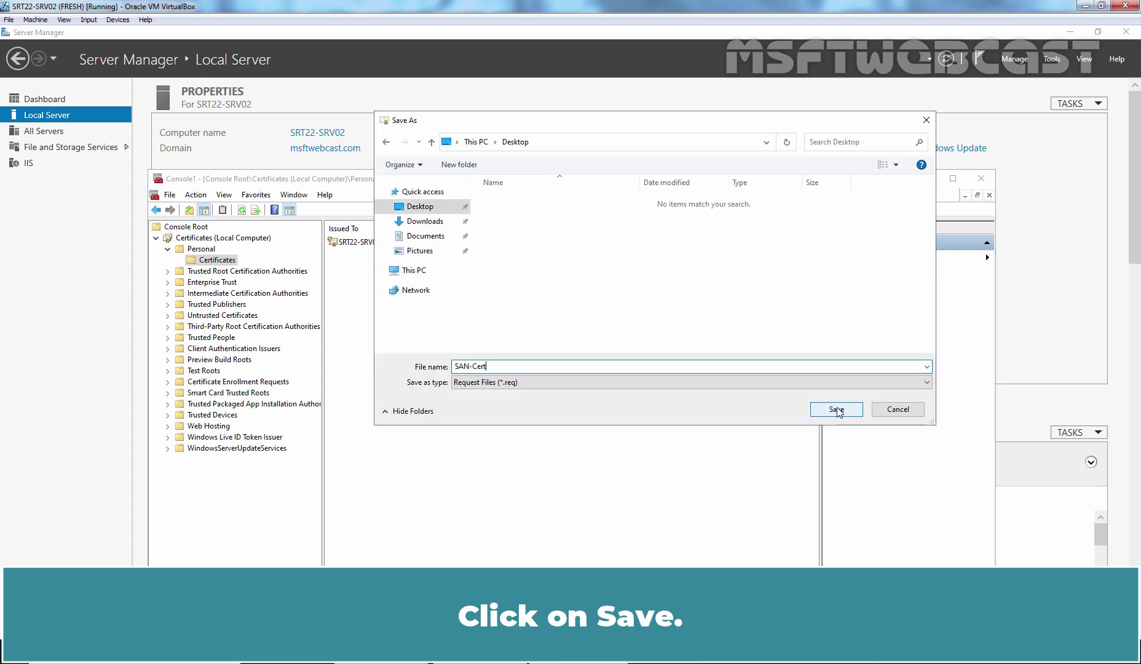
{"action": "left_click", "coordinate": [836, 410]}
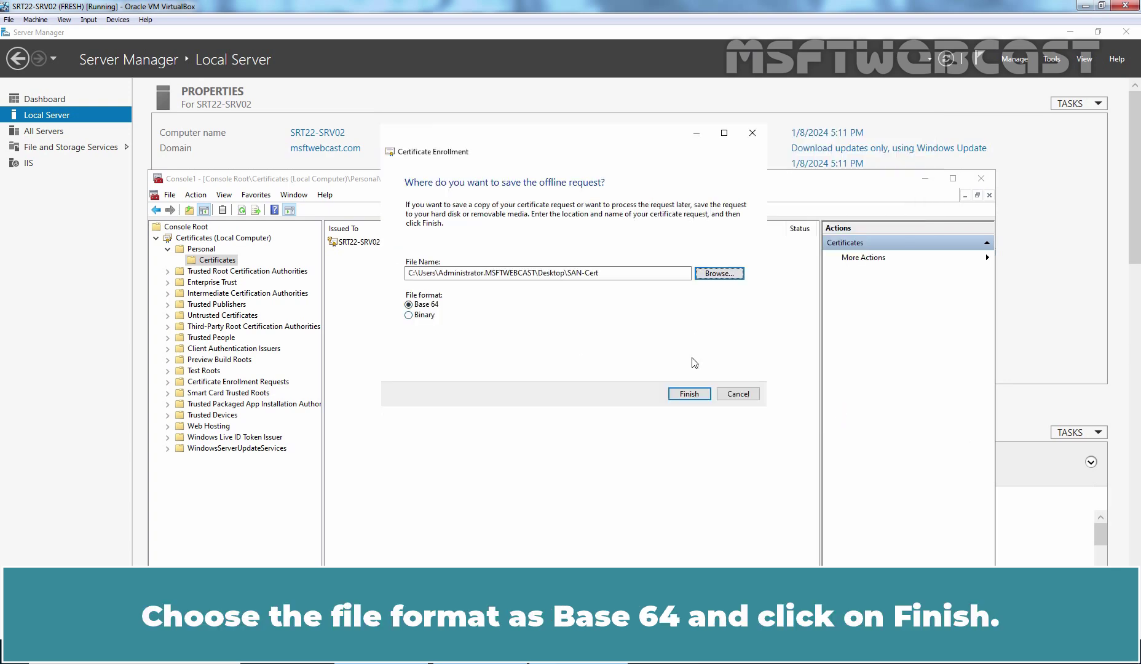
{"action": "left_click", "coordinate": [691, 394]}
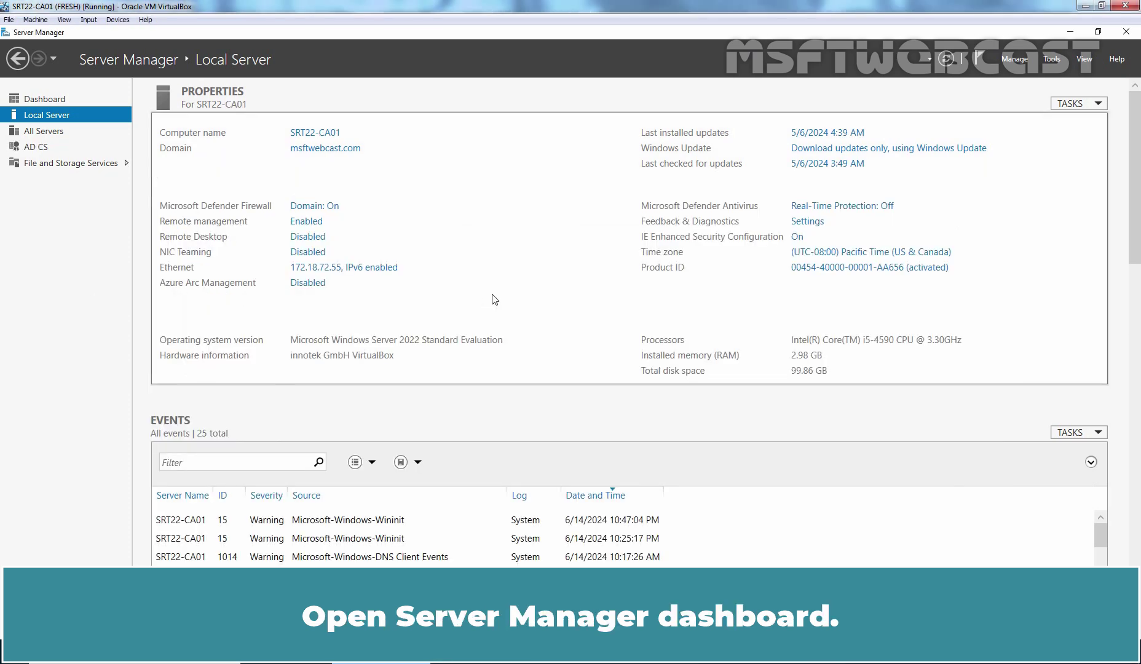
Step: Start the Add Roles and Features wizard as a role-based installation on this server
{"action": "left_click", "coordinate": [1016, 59]}
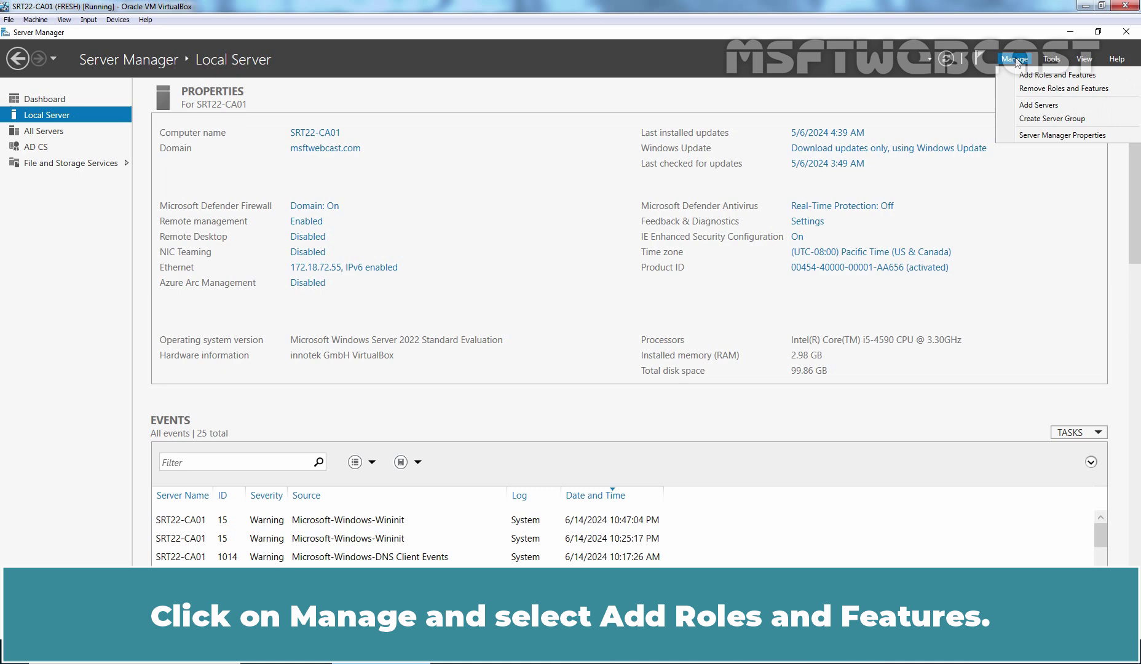
{"action": "left_click", "coordinate": [1051, 76]}
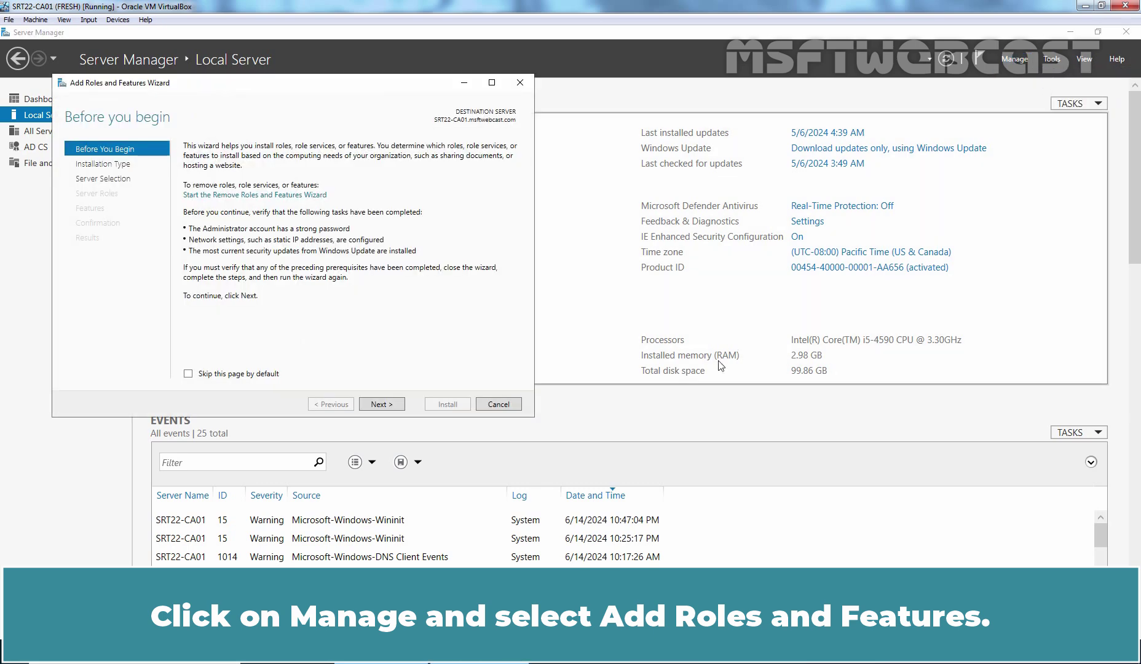
{"action": "left_click", "coordinate": [384, 406]}
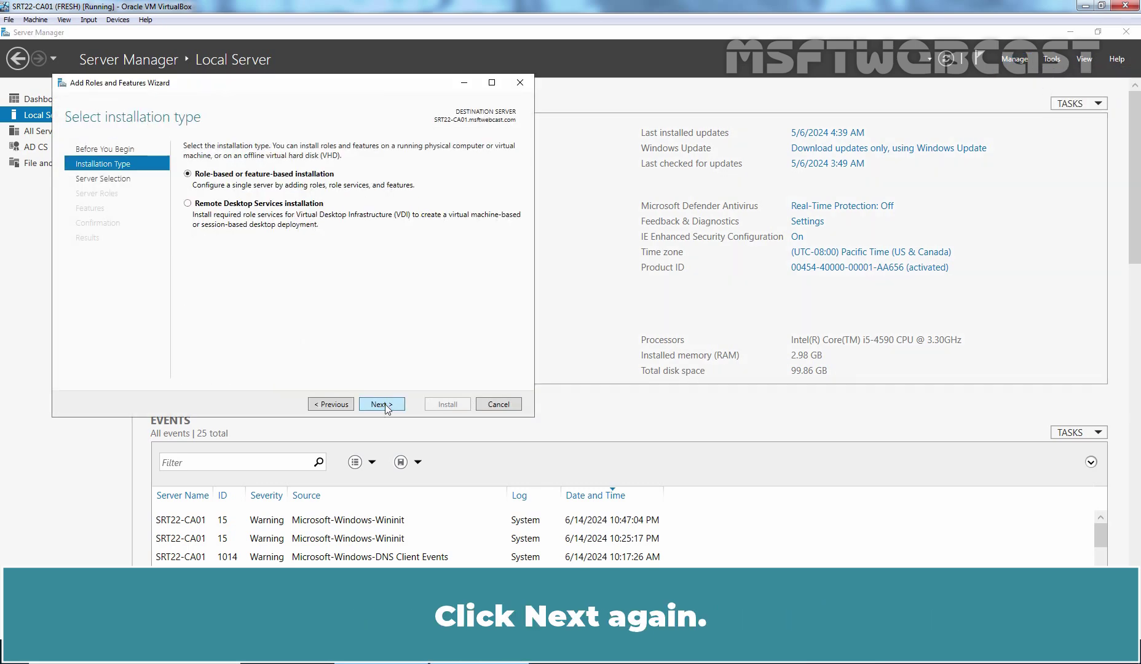
{"action": "left_click", "coordinate": [382, 404]}
{"action": "left_click", "coordinate": [382, 404]}
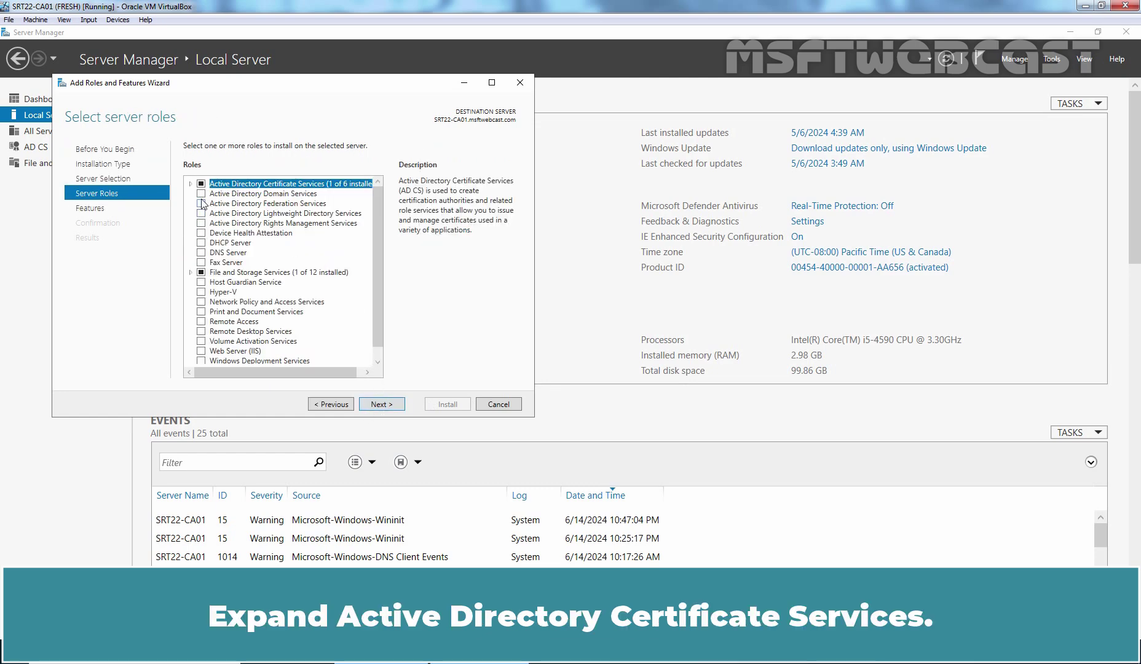
Step: Select Certification Authority Web Enrollment with its required IIS features and install them
{"action": "left_click", "coordinate": [192, 184]}
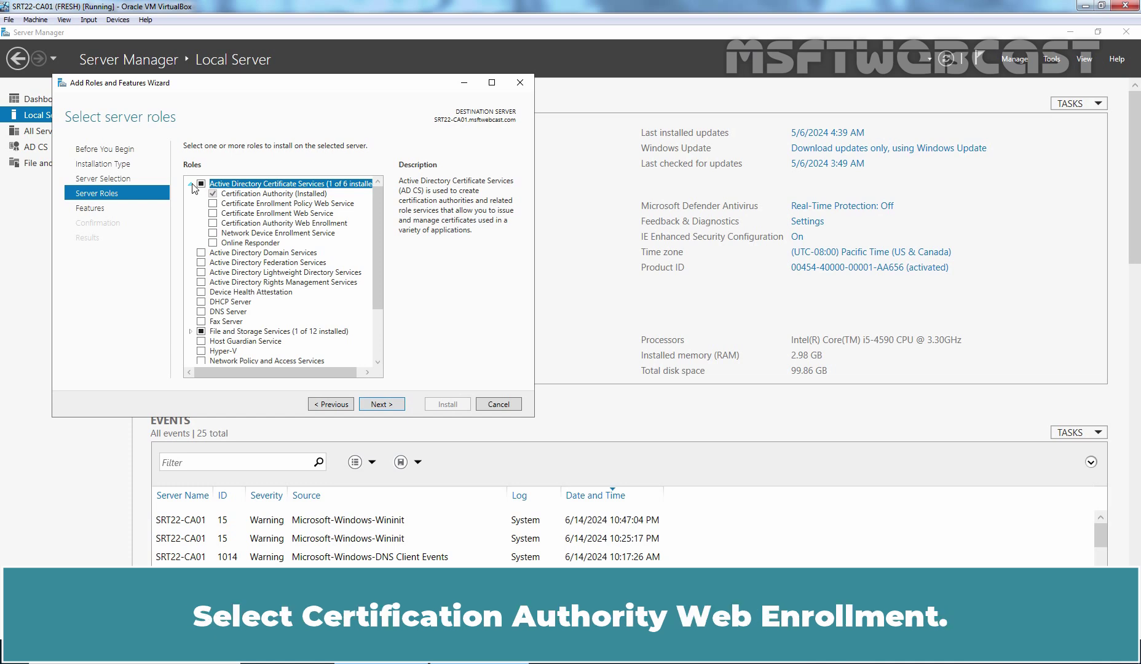
{"action": "left_click", "coordinate": [213, 223]}
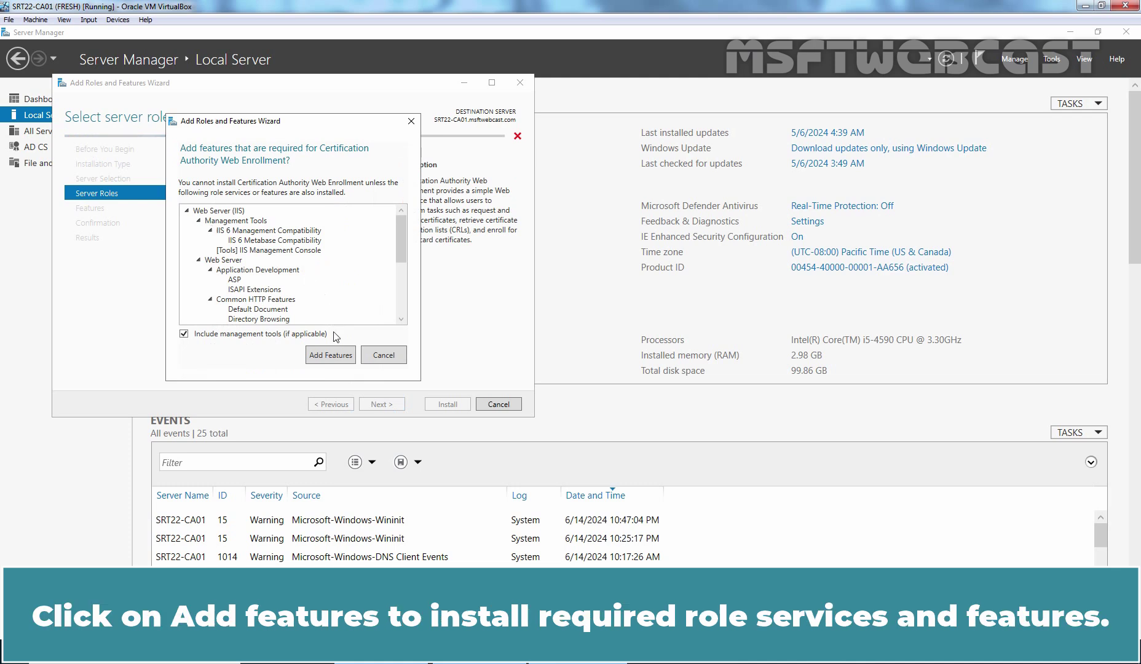
{"action": "left_click", "coordinate": [330, 355]}
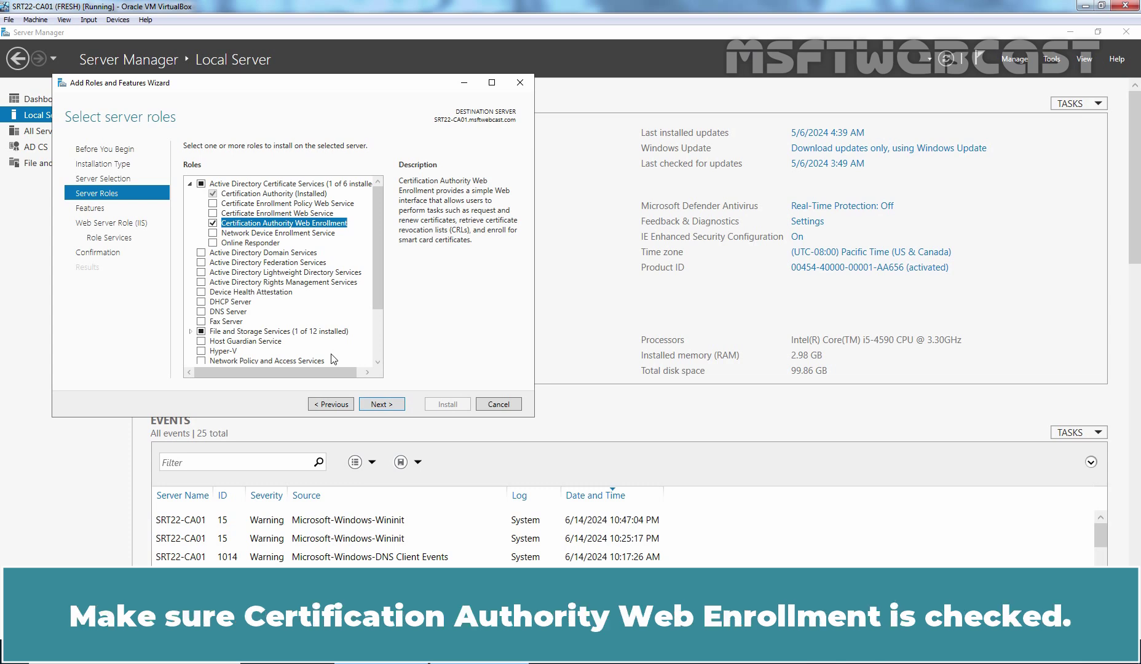
{"action": "left_click", "coordinate": [375, 405]}
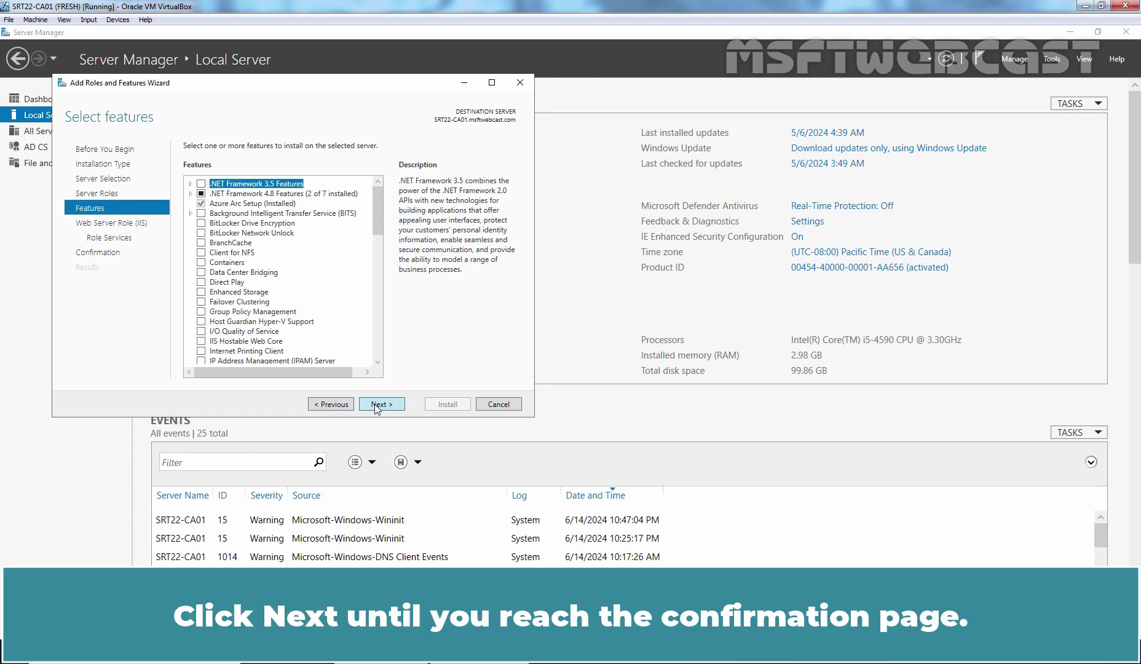
{"action": "left_click", "coordinate": [376, 406]}
{"action": "left_click", "coordinate": [377, 406]}
{"action": "left_click", "coordinate": [376, 405]}
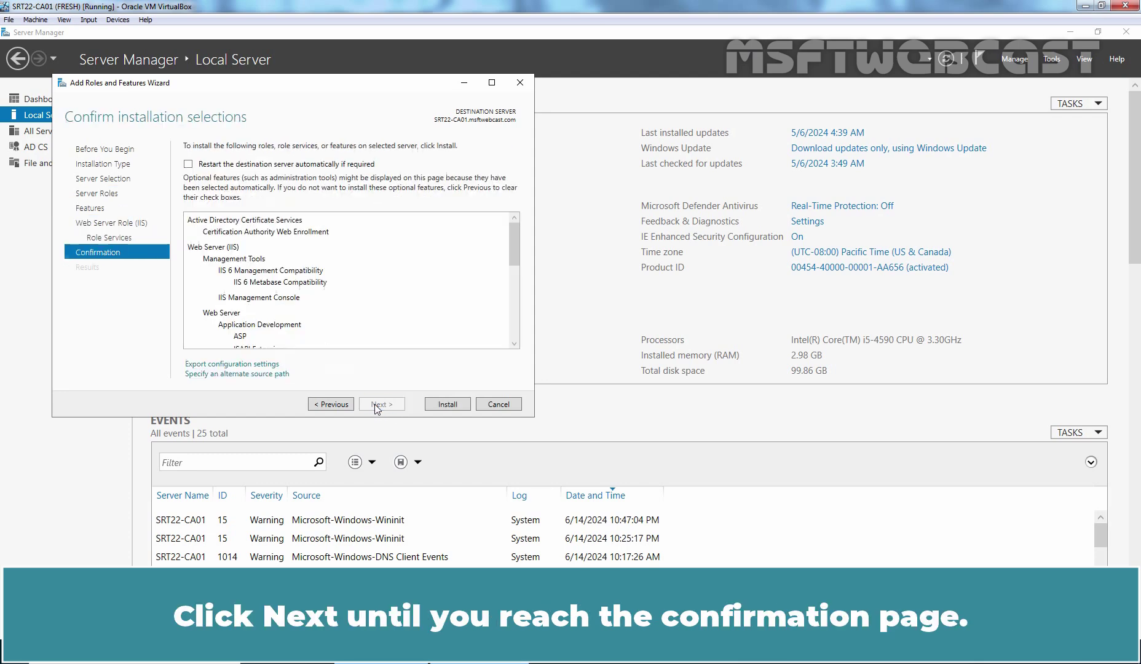
{"action": "left_click", "coordinate": [450, 406]}
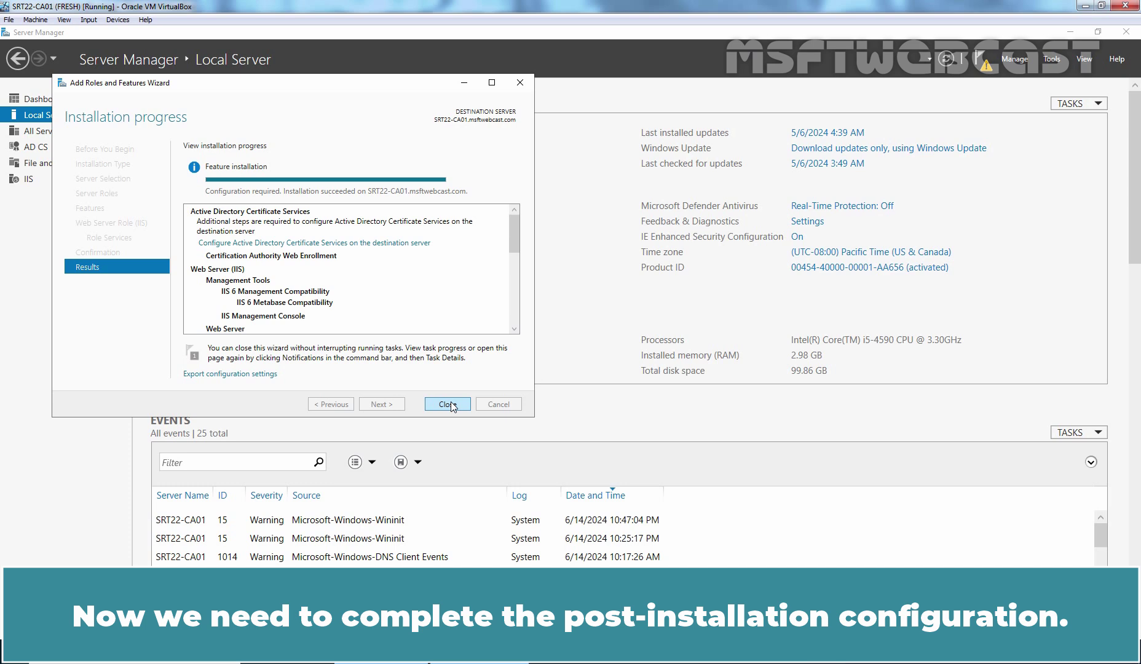
Step: Configure Certification Authority Web Enrollment in the AD CS configuration wizard, then close both wizards
{"action": "left_click", "coordinate": [335, 244]}
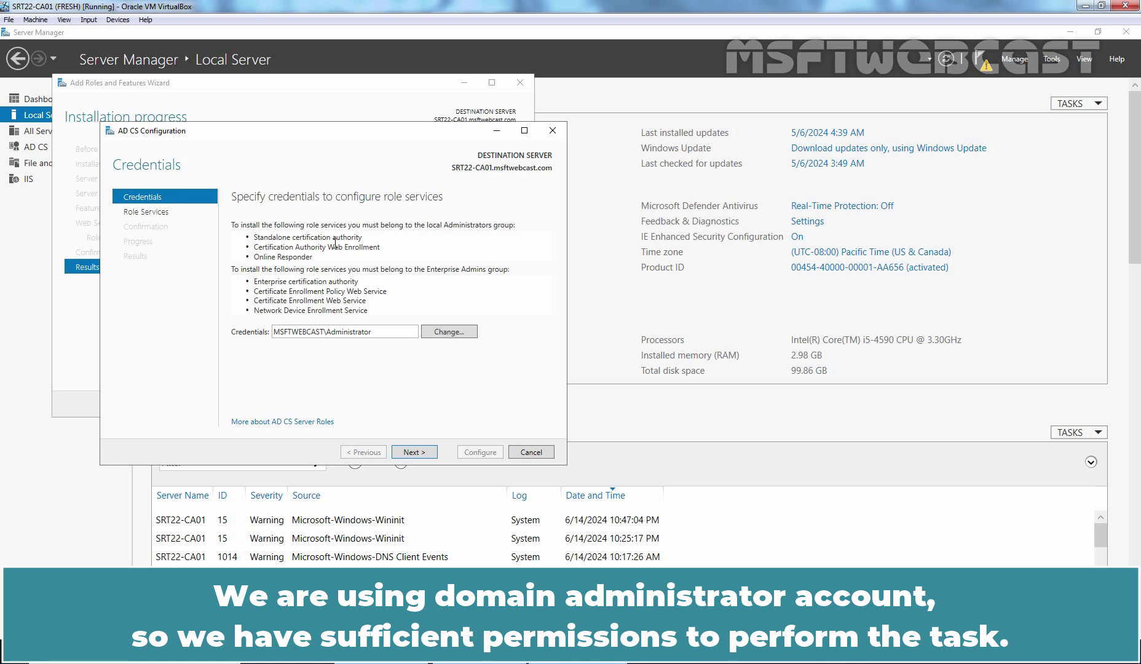
{"action": "left_click", "coordinate": [407, 454]}
{"action": "left_click", "coordinate": [236, 236]}
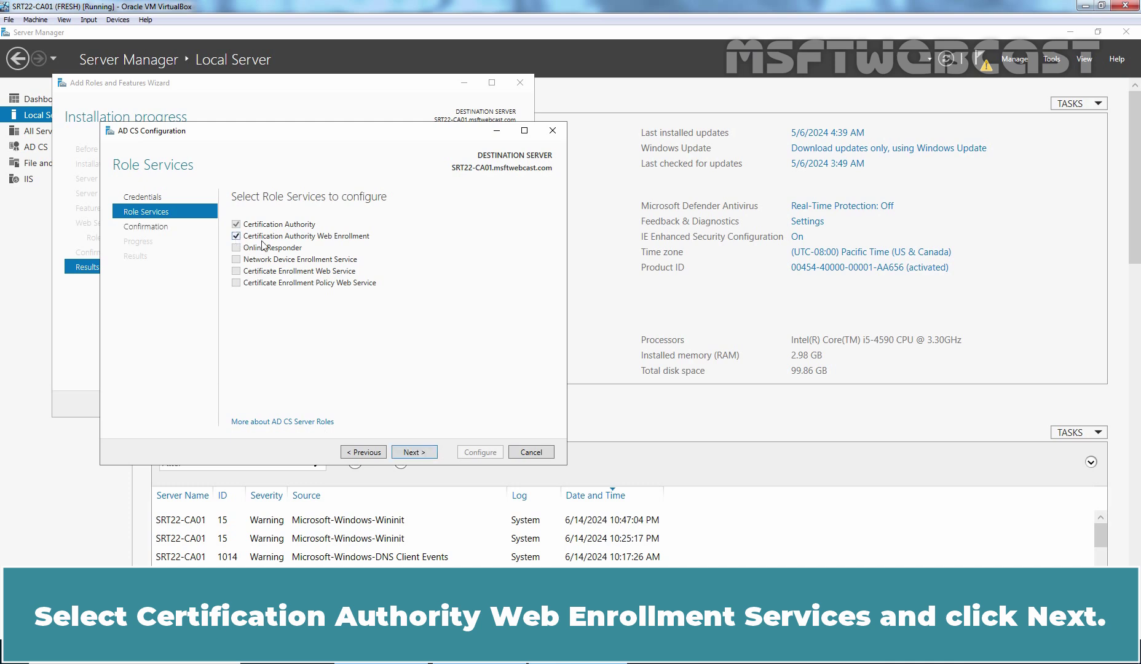
{"action": "left_click", "coordinate": [414, 454]}
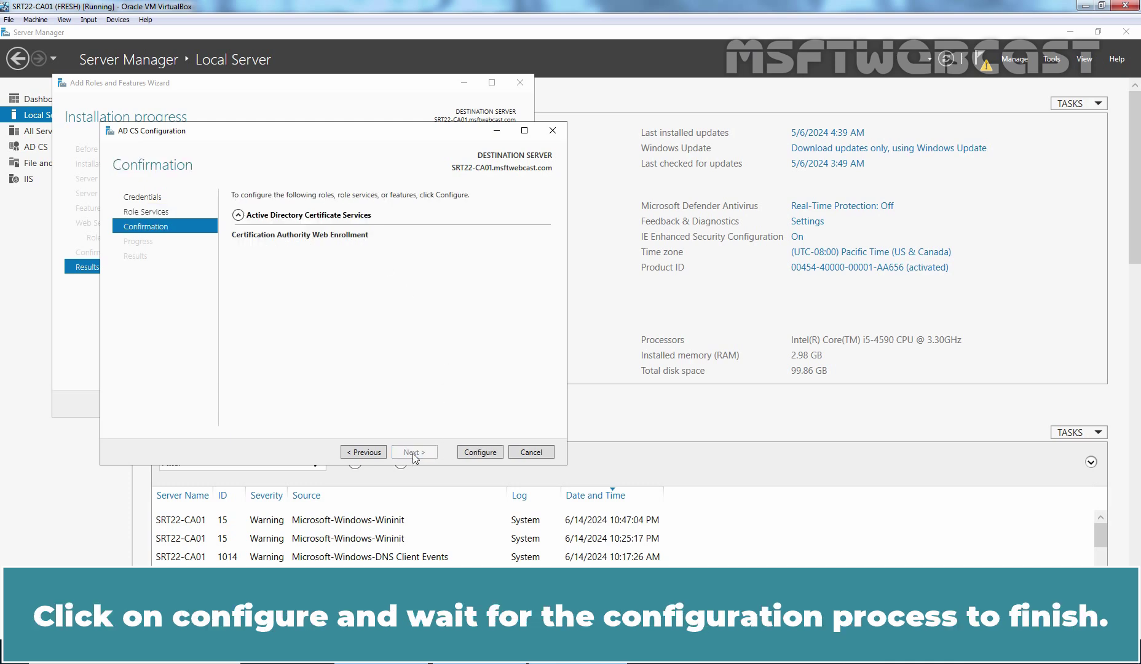
{"action": "left_click", "coordinate": [478, 453]}
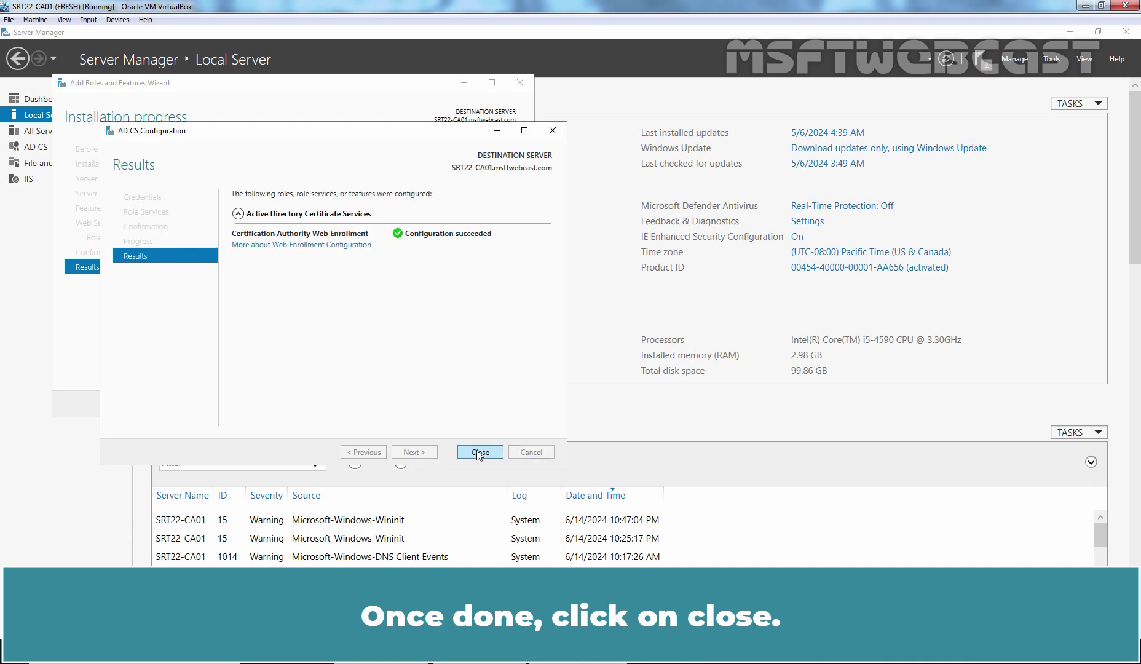
{"action": "left_click", "coordinate": [478, 452]}
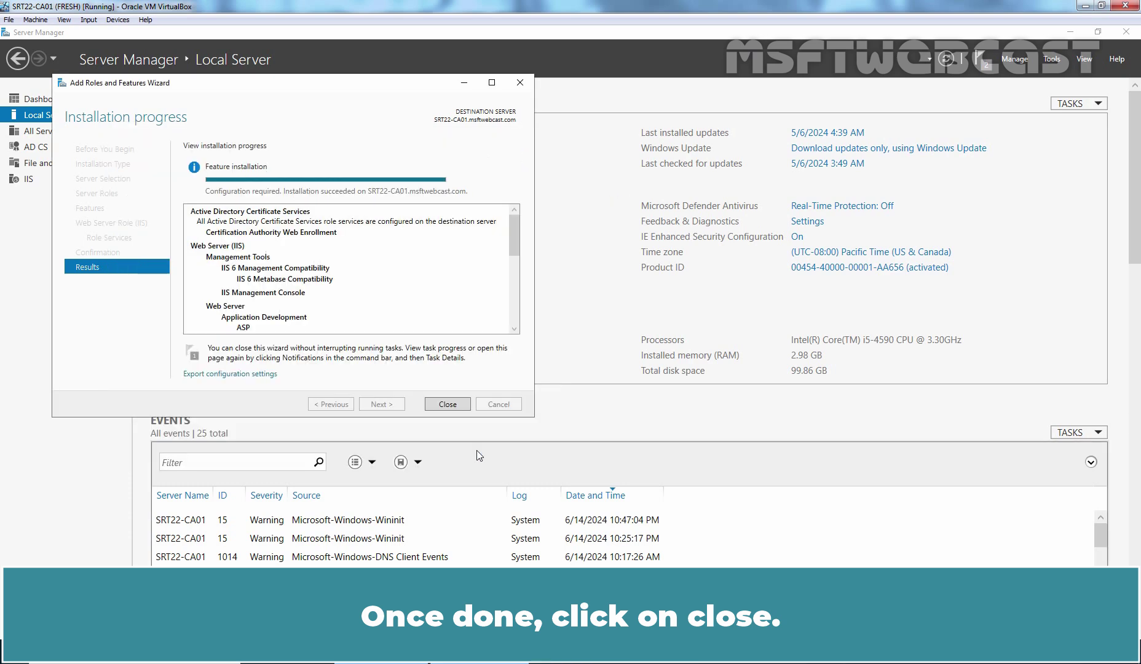
{"action": "left_click", "coordinate": [447, 405]}
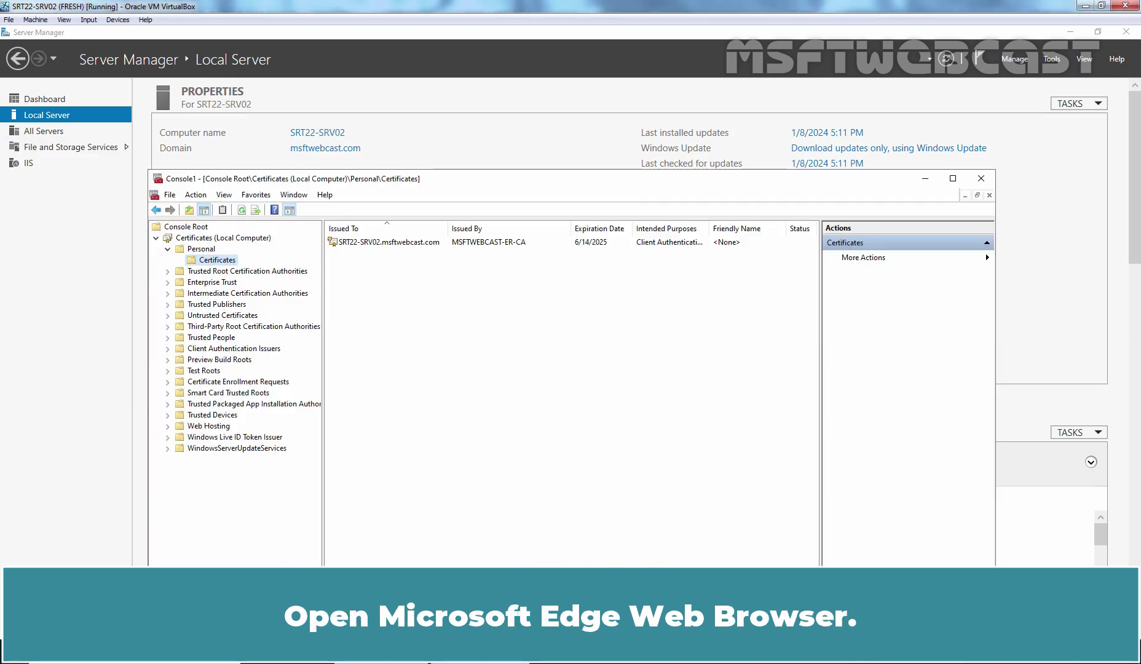
{"action": "left_click", "coordinate": [286, 652]}
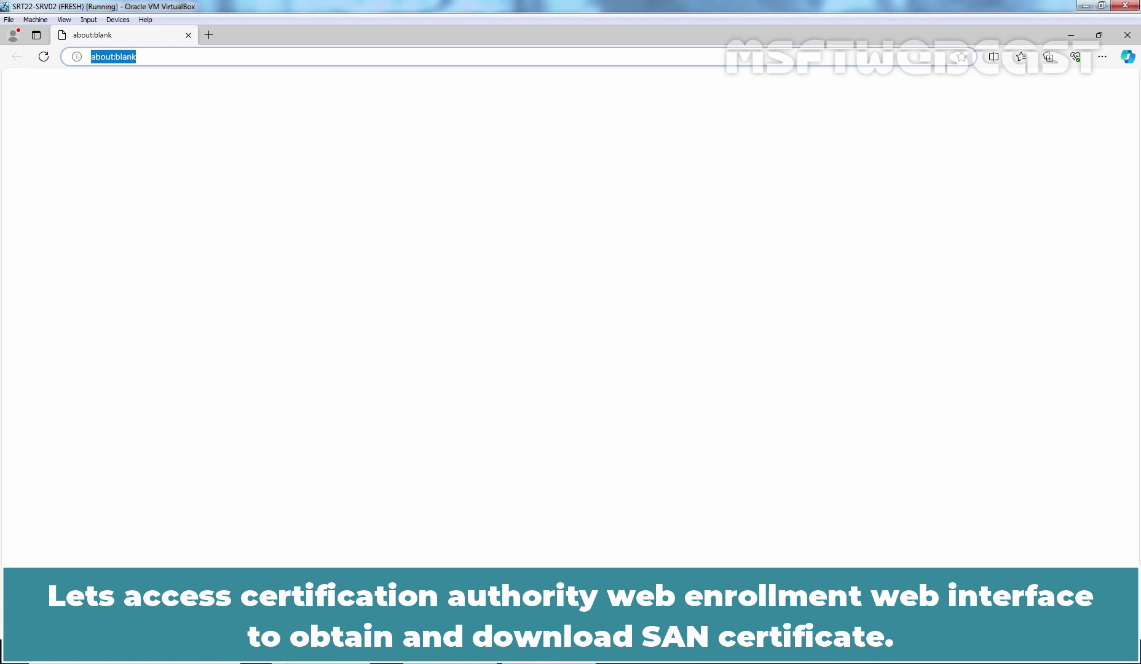
{"action": "key", "text": "BackSpace"}
{"action": "type", "text": "http:"}
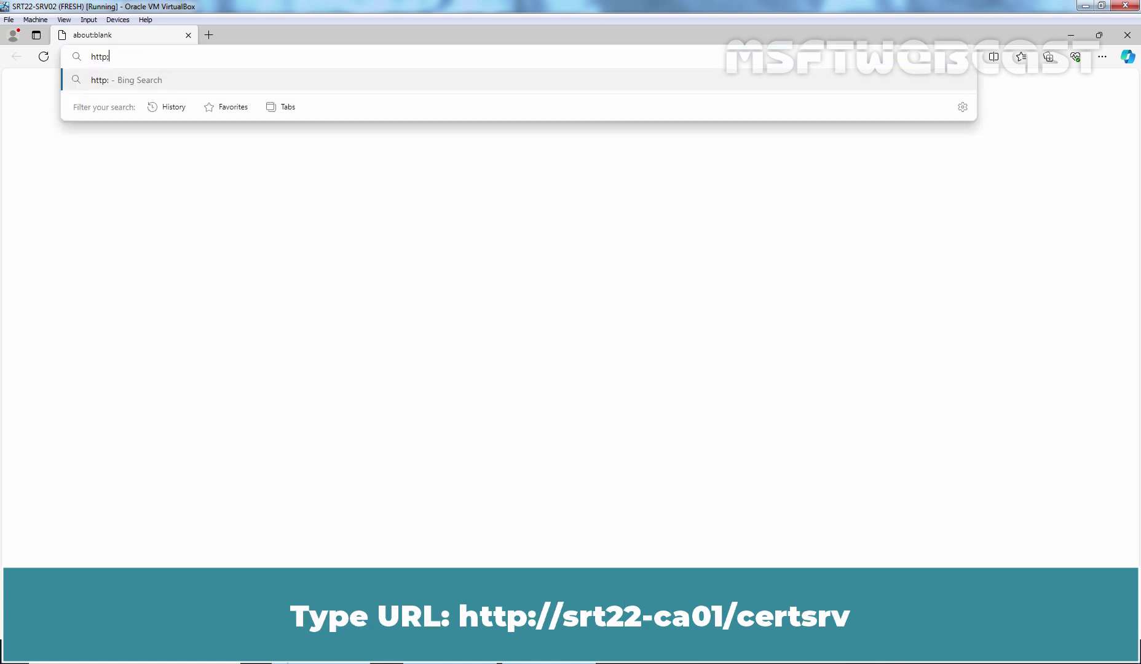
{"action": "type", "text": "//srt22"}
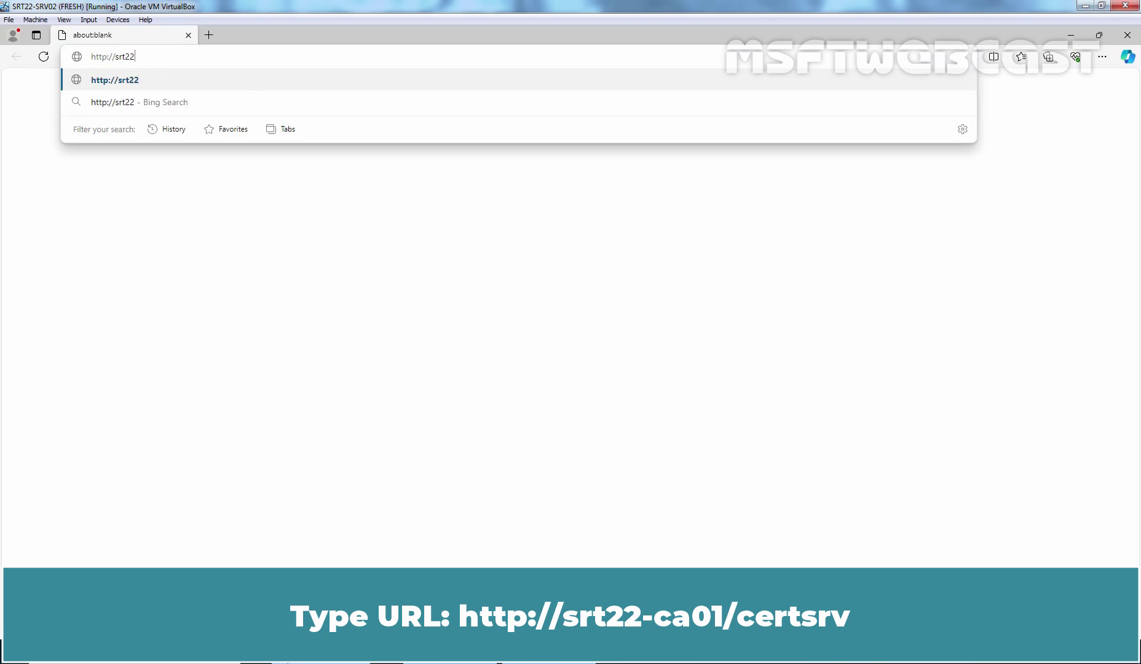
{"action": "type", "text": "-ca01/certs"}
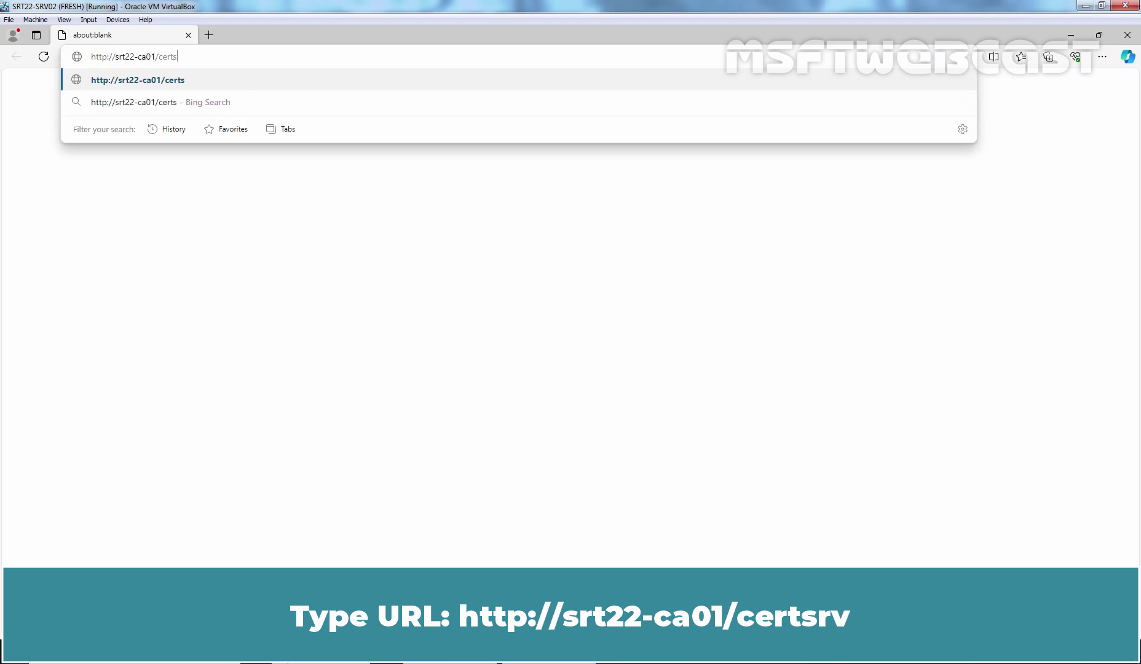
{"action": "type", "text": "rv"}
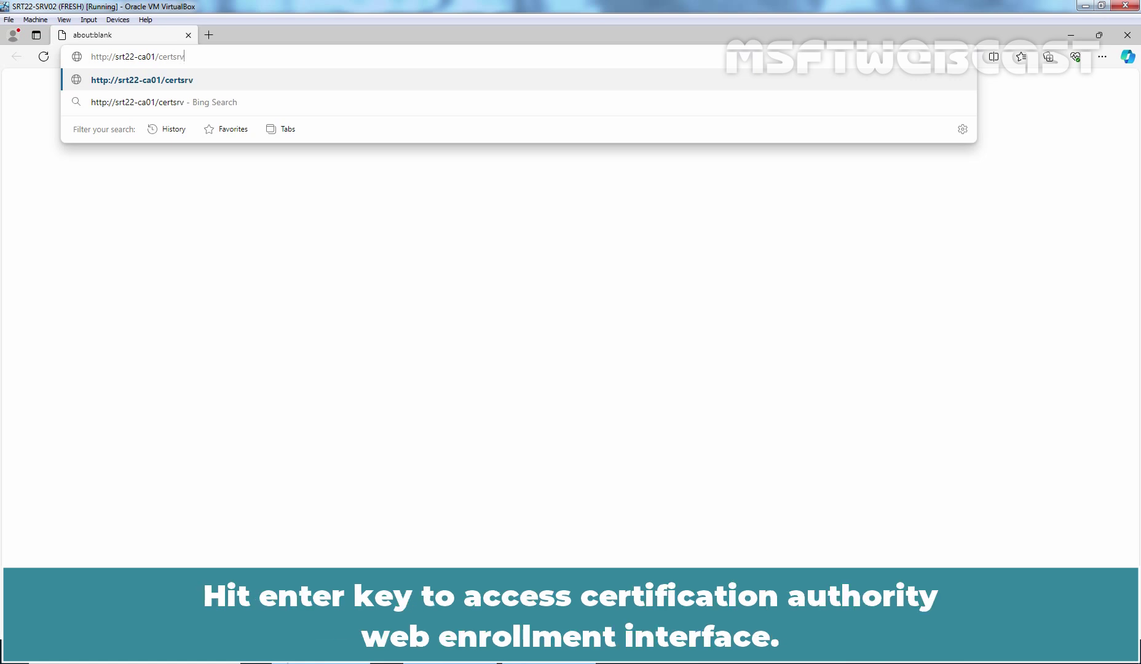
{"action": "key", "text": "Return"}
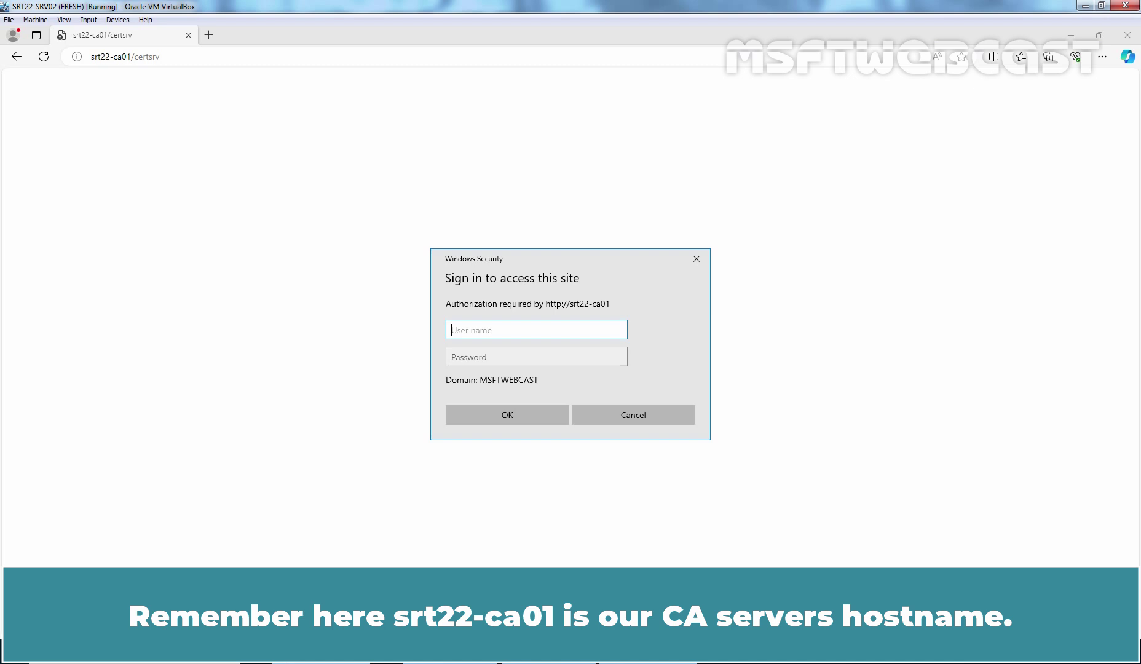
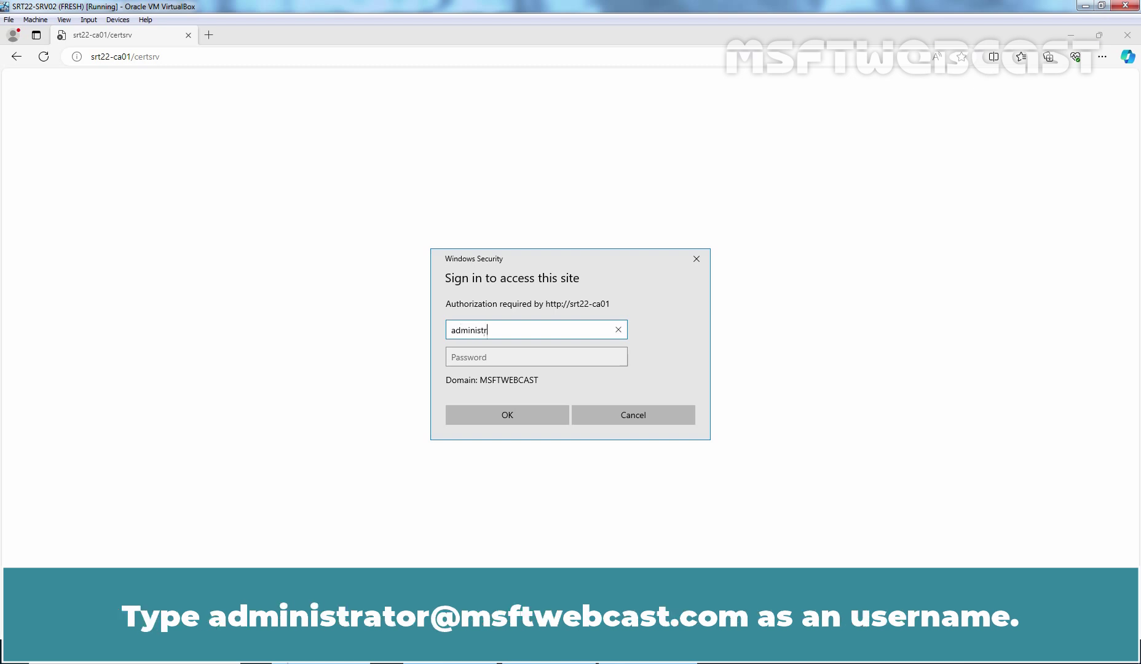
Step: Sign in with the domain administrator user name and password
{"action": "key", "text": "Tab"}
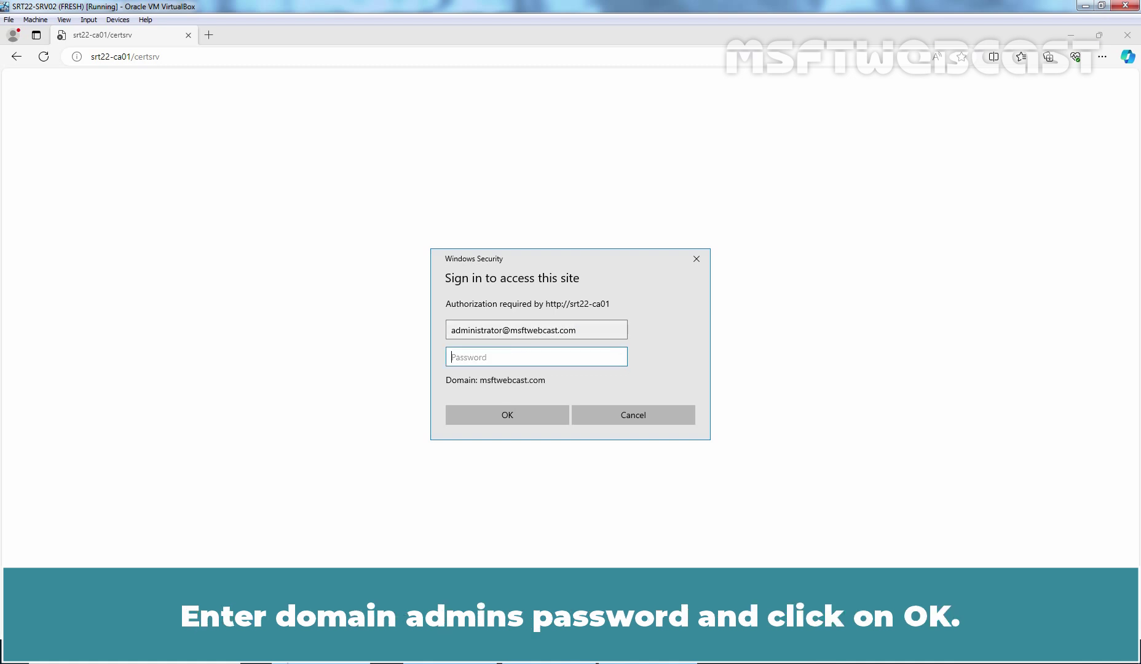
{"action": "type", "text": "*********"}
{"action": "left_click", "coordinate": [508, 416]}
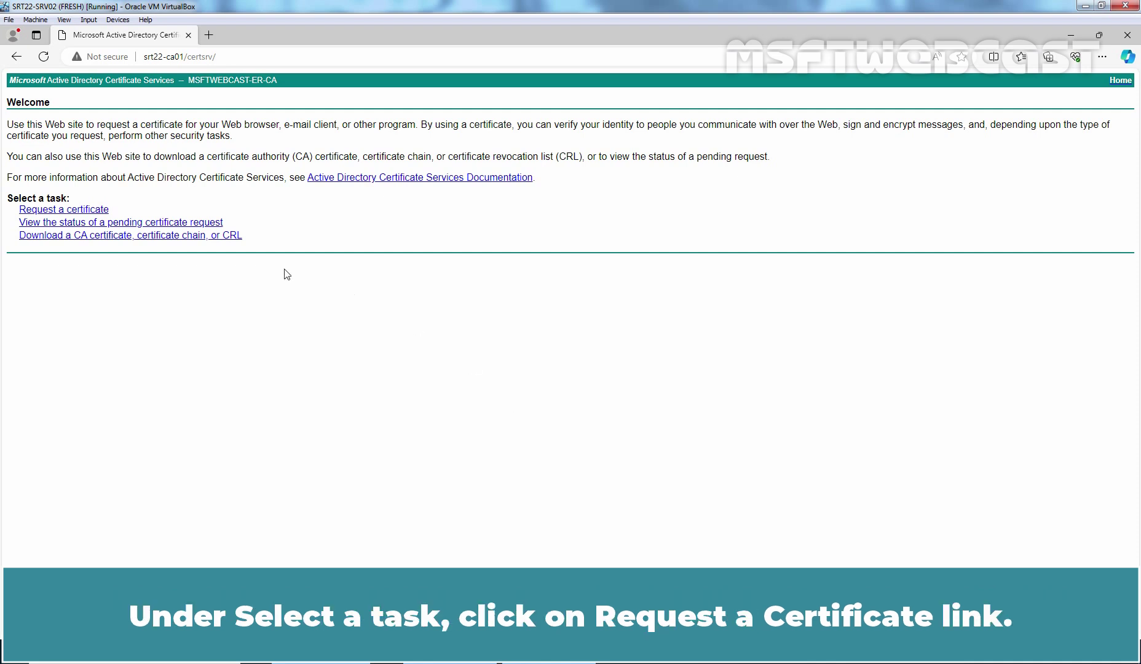
Step: Go to Request a certificate and choose the advanced certificate request form
{"action": "left_click", "coordinate": [83, 211]}
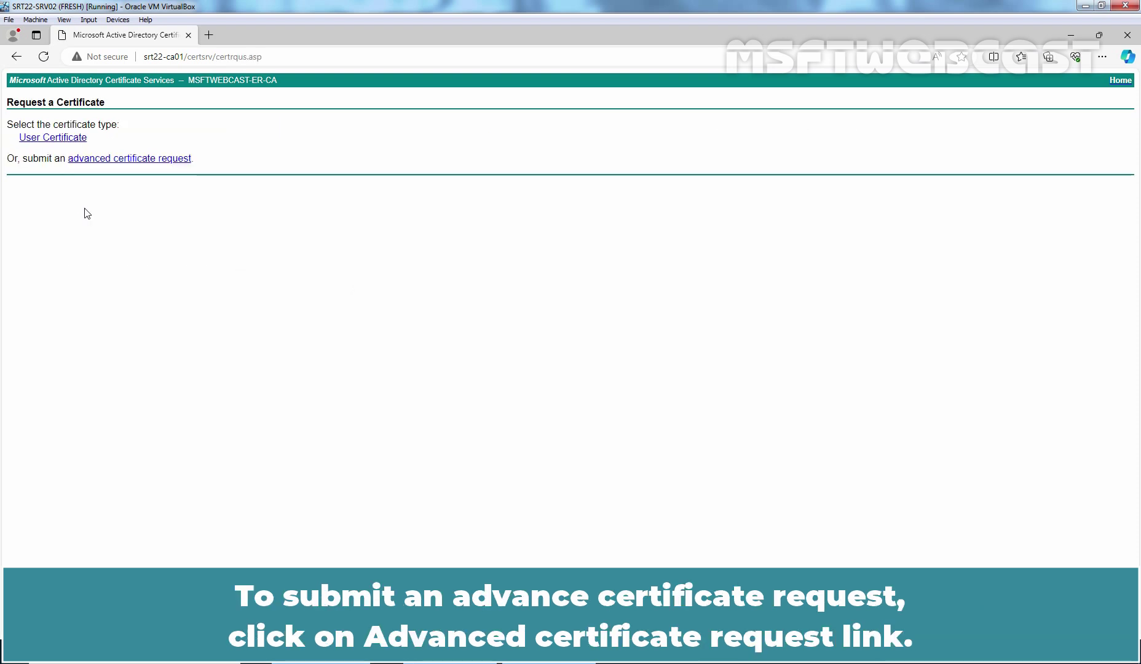
{"action": "left_click", "coordinate": [148, 161]}
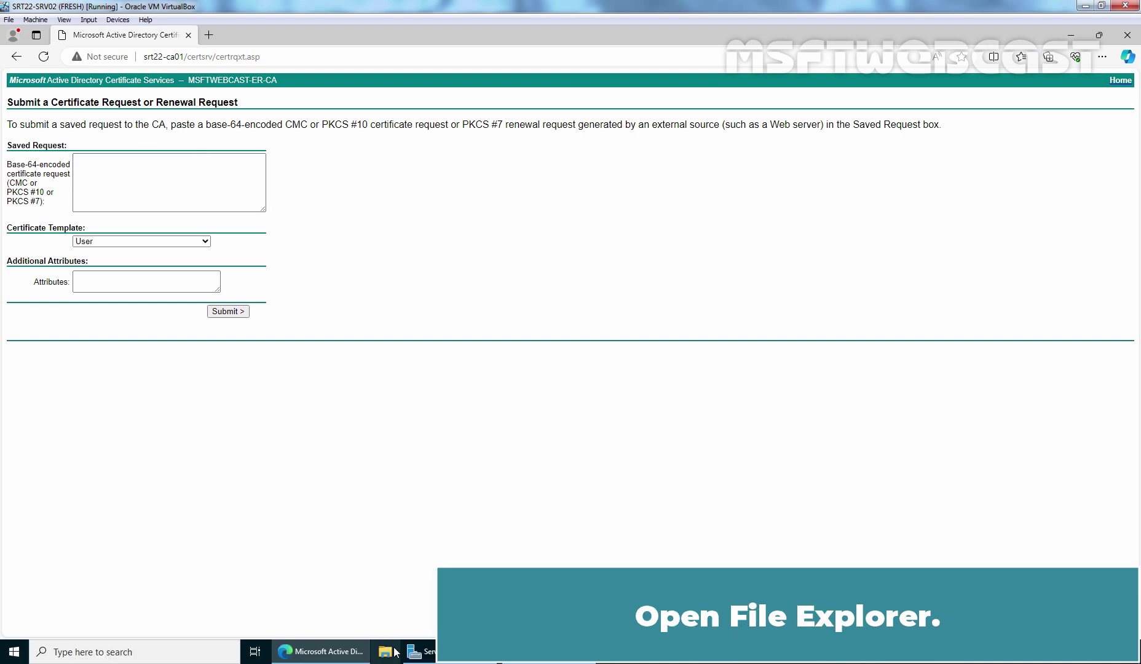
Step: Open the SAN-Cert request file from the Desktop in Notepad
{"action": "left_click", "coordinate": [388, 654]}
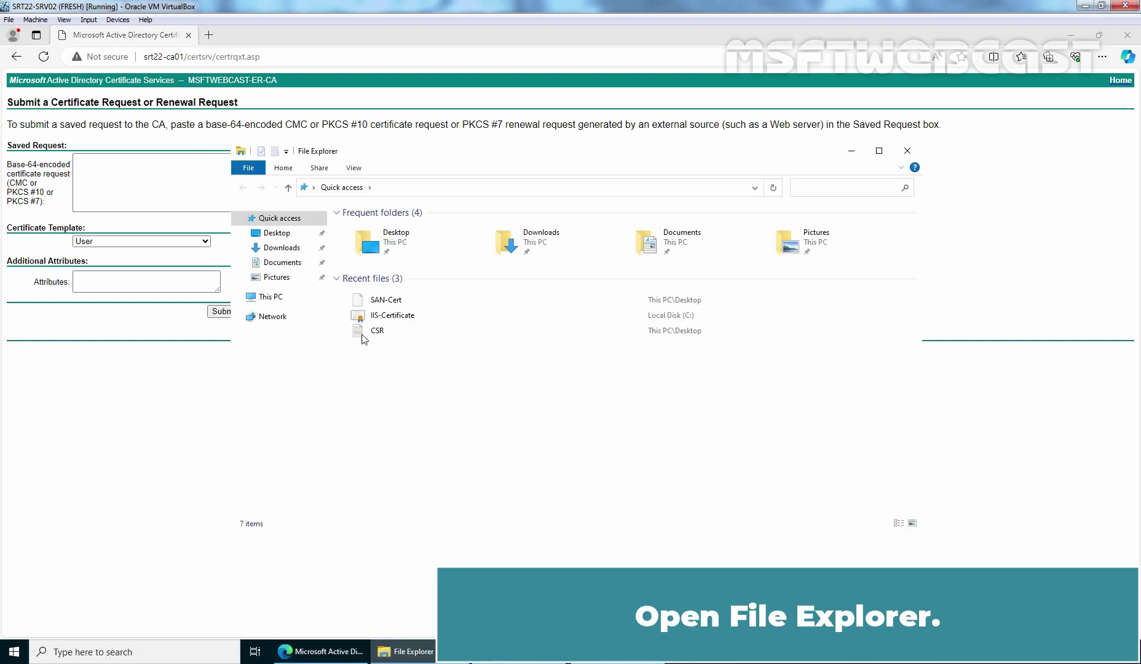
{"action": "left_click", "coordinate": [283, 239]}
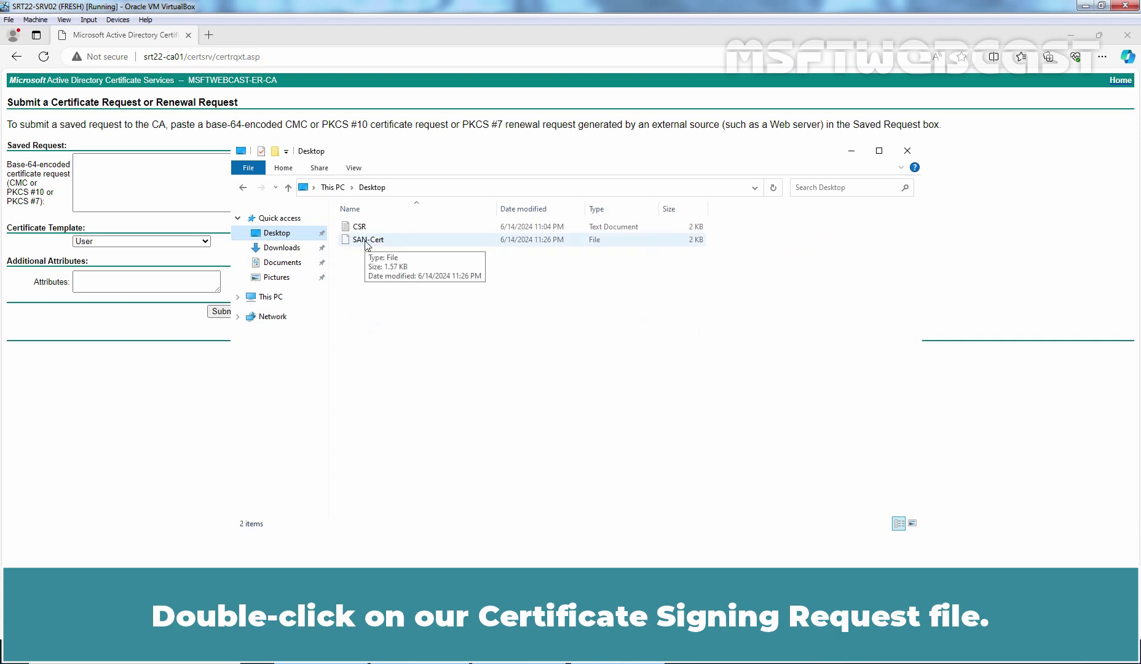
{"action": "double_click", "coordinate": [367, 241]}
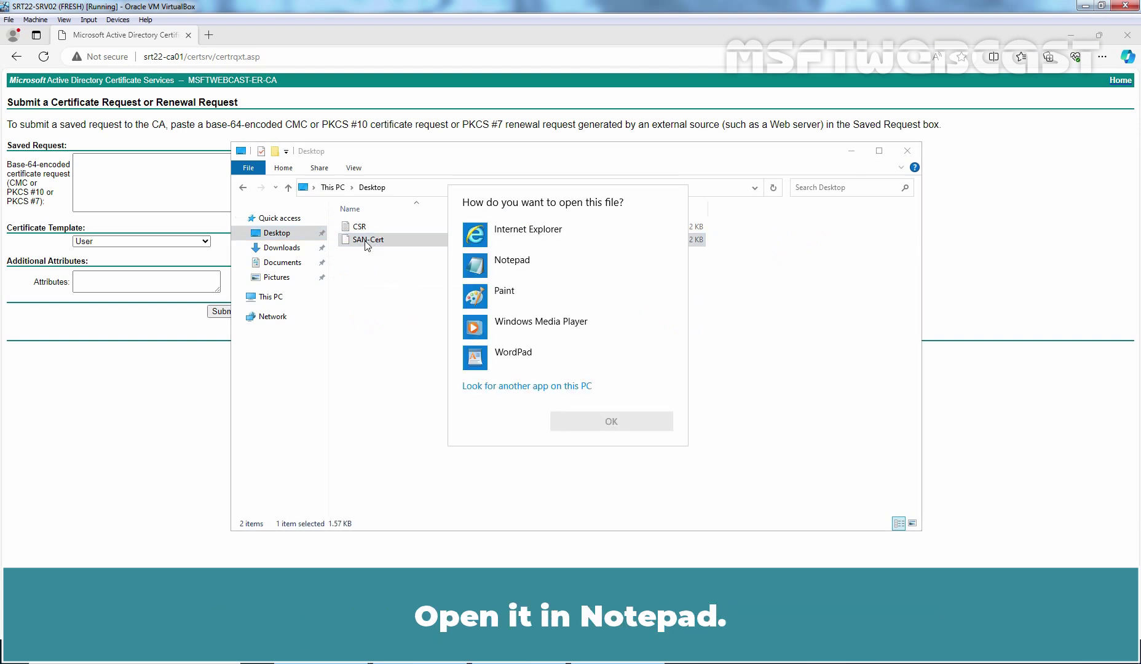
{"action": "left_click", "coordinate": [492, 265]}
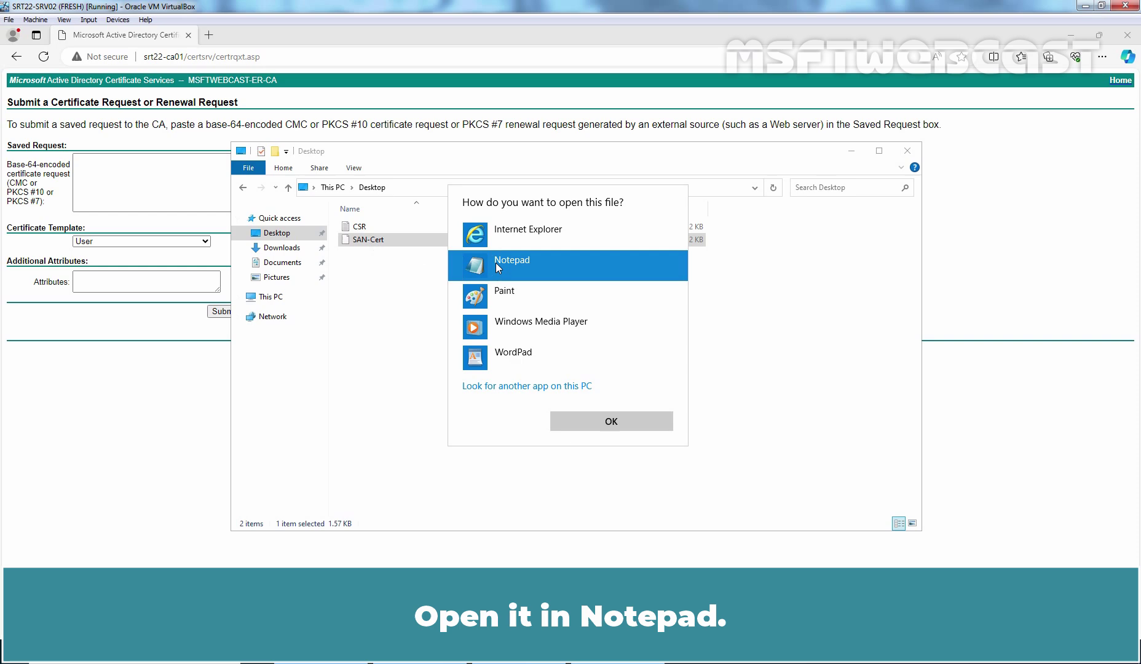
{"action": "left_click", "coordinate": [615, 424]}
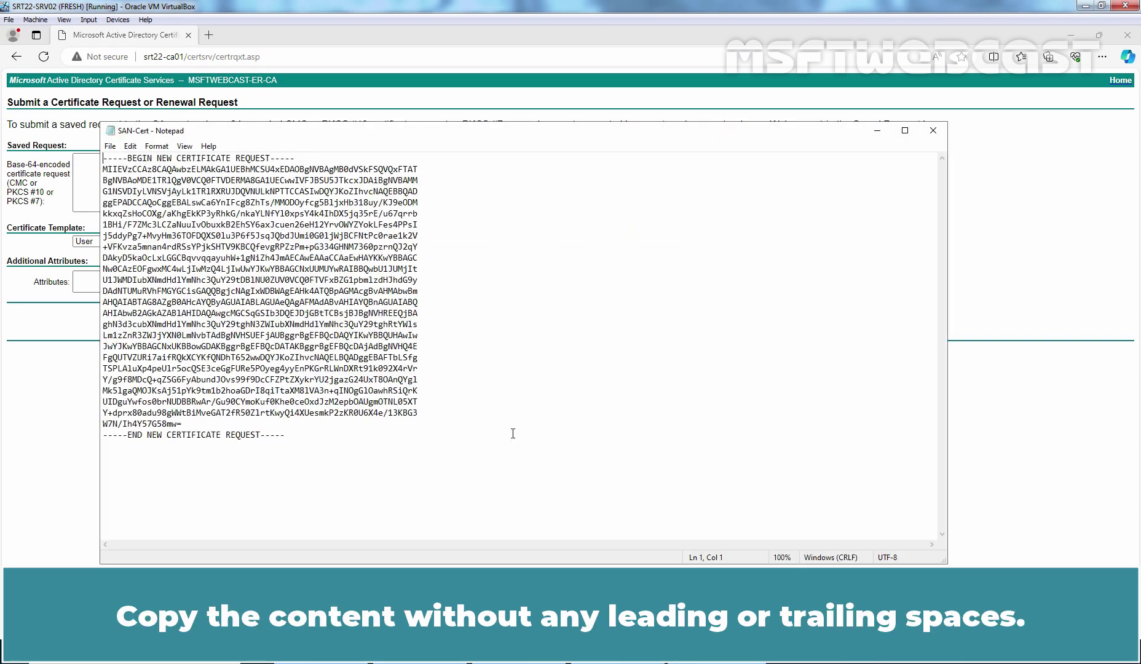
Step: Copy all the request text, minimize Notepad and close File Explorer
{"action": "key", "text": "ctrl+a"}
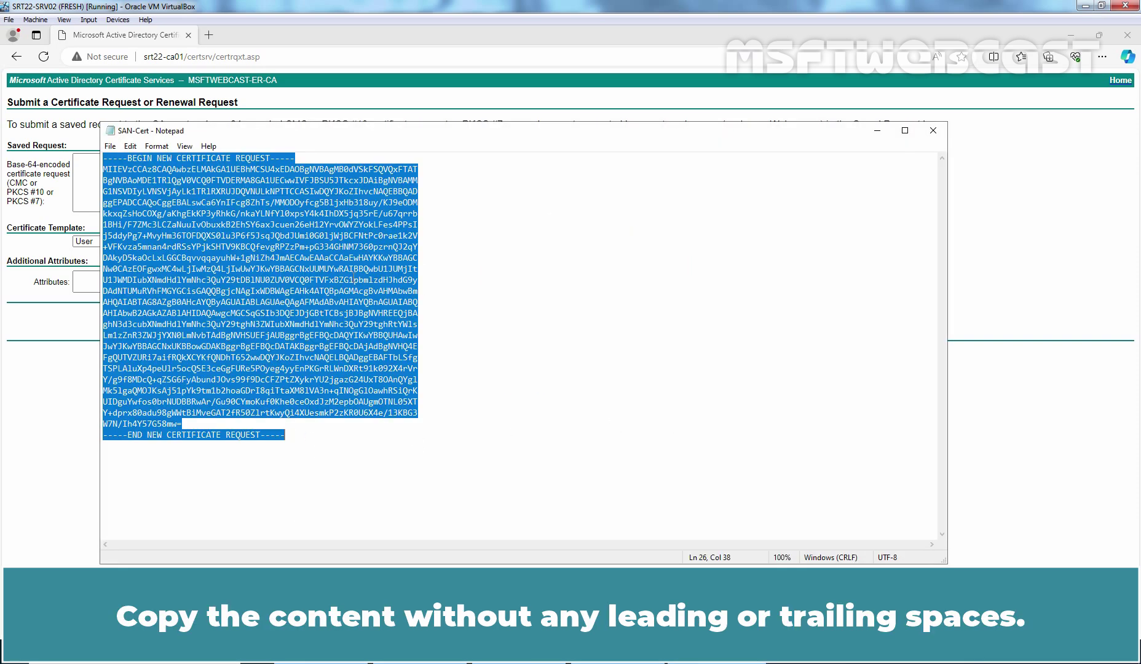
{"action": "right_click", "coordinate": [354, 280]}
{"action": "left_click", "coordinate": [377, 317]}
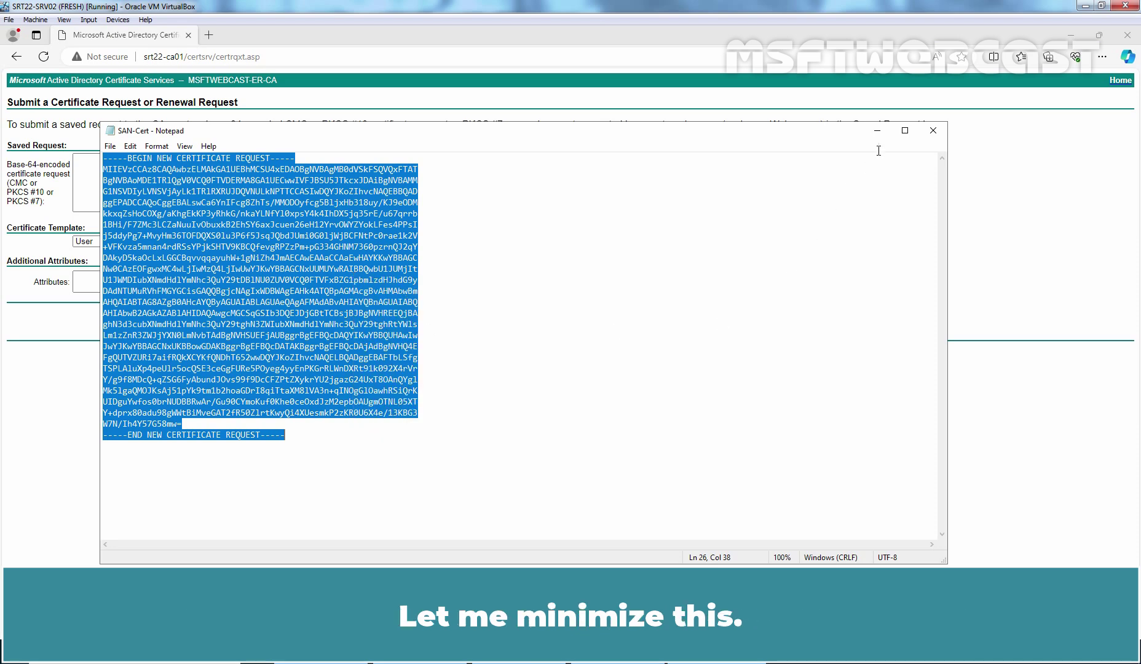
{"action": "left_click", "coordinate": [878, 131]}
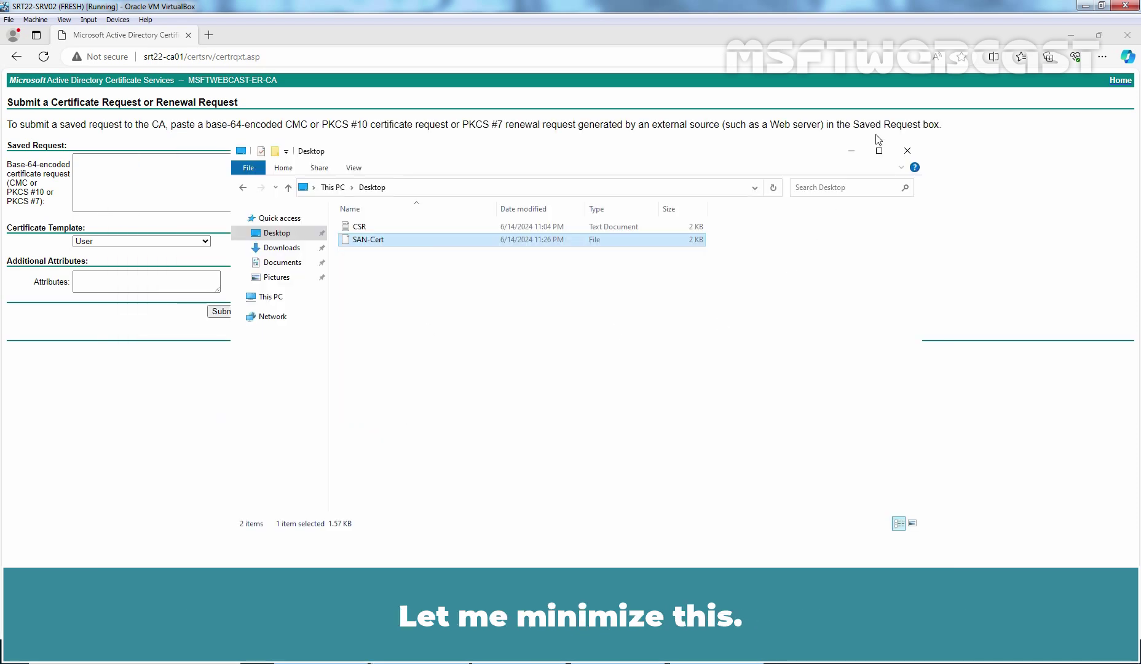
{"action": "left_click", "coordinate": [906, 152]}
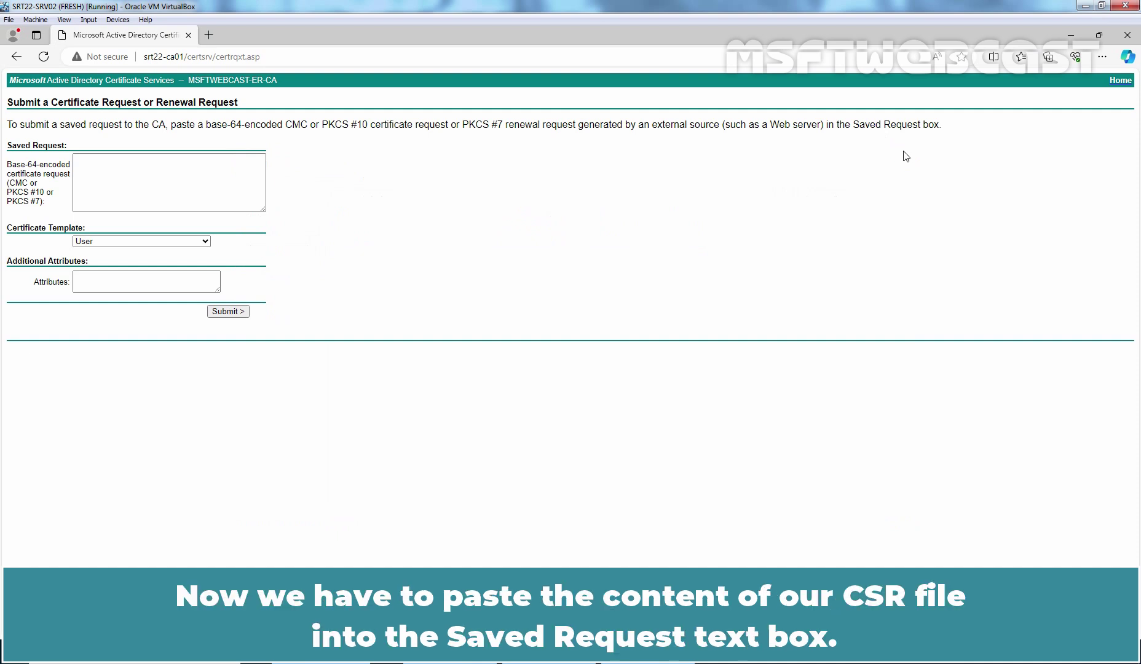
Step: Paste the SAN request into Saved Request, choose the Web Server template, and submit
{"action": "left_click", "coordinate": [201, 179]}
{"action": "key", "text": "ctrl+v"}
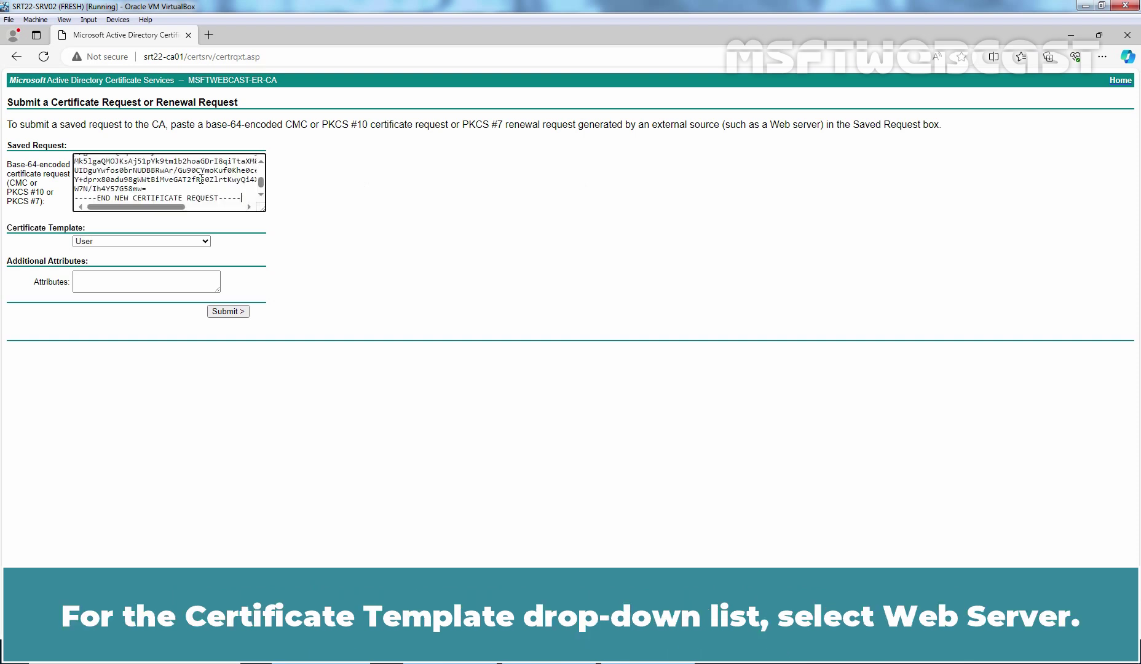
{"action": "left_click", "coordinate": [179, 240]}
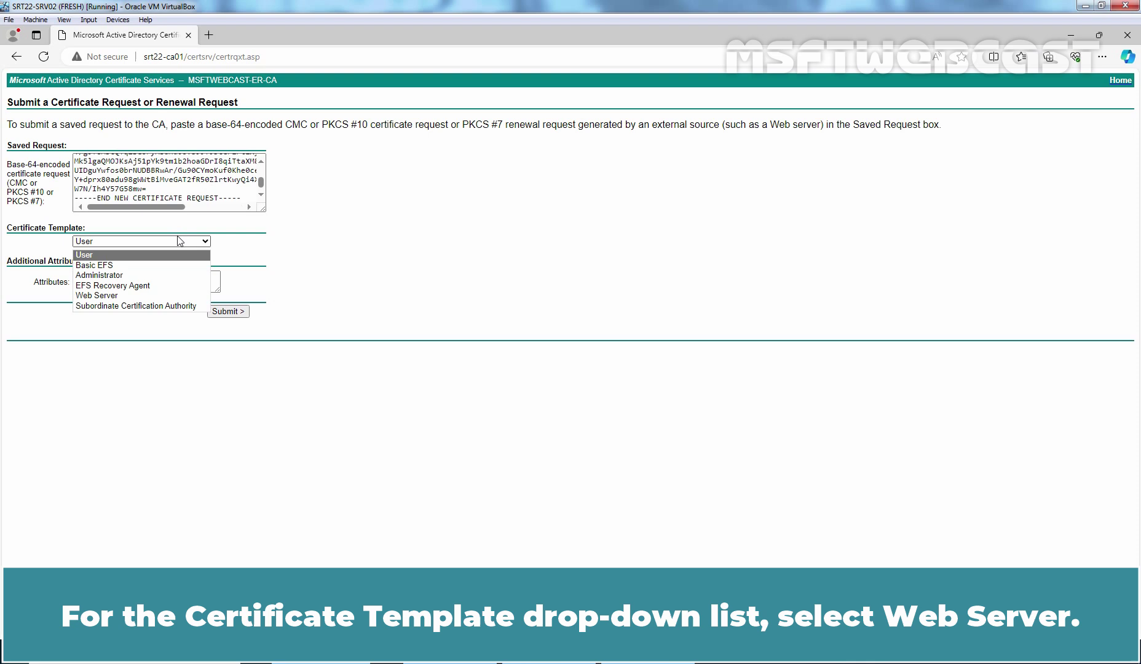
{"action": "left_click", "coordinate": [117, 297]}
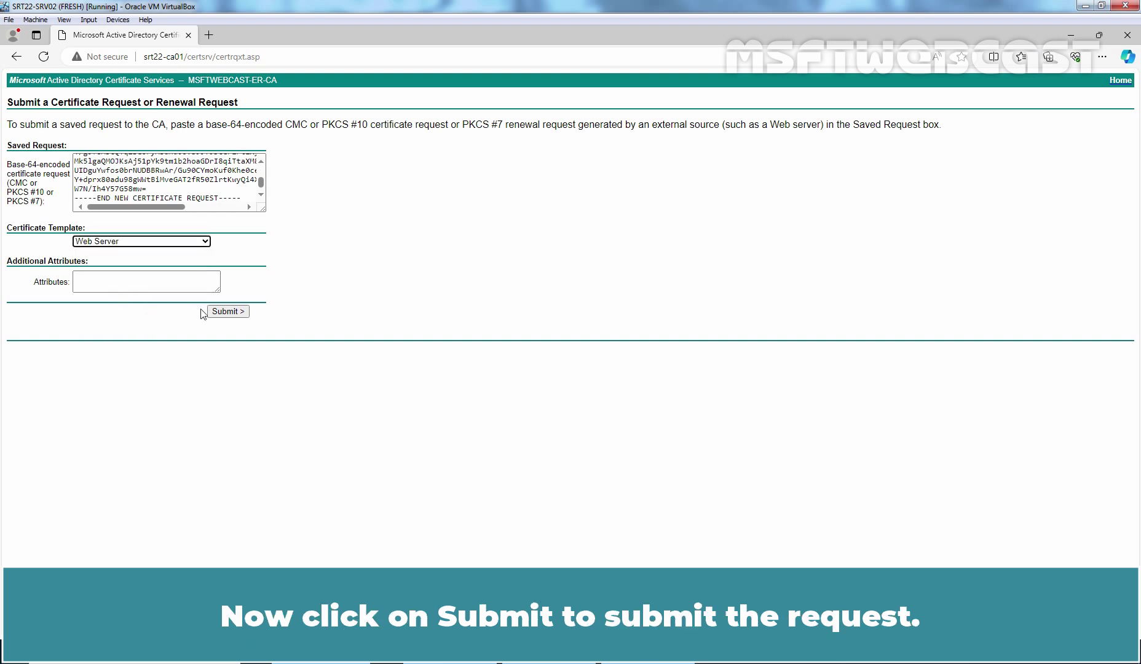
{"action": "left_click", "coordinate": [229, 311]}
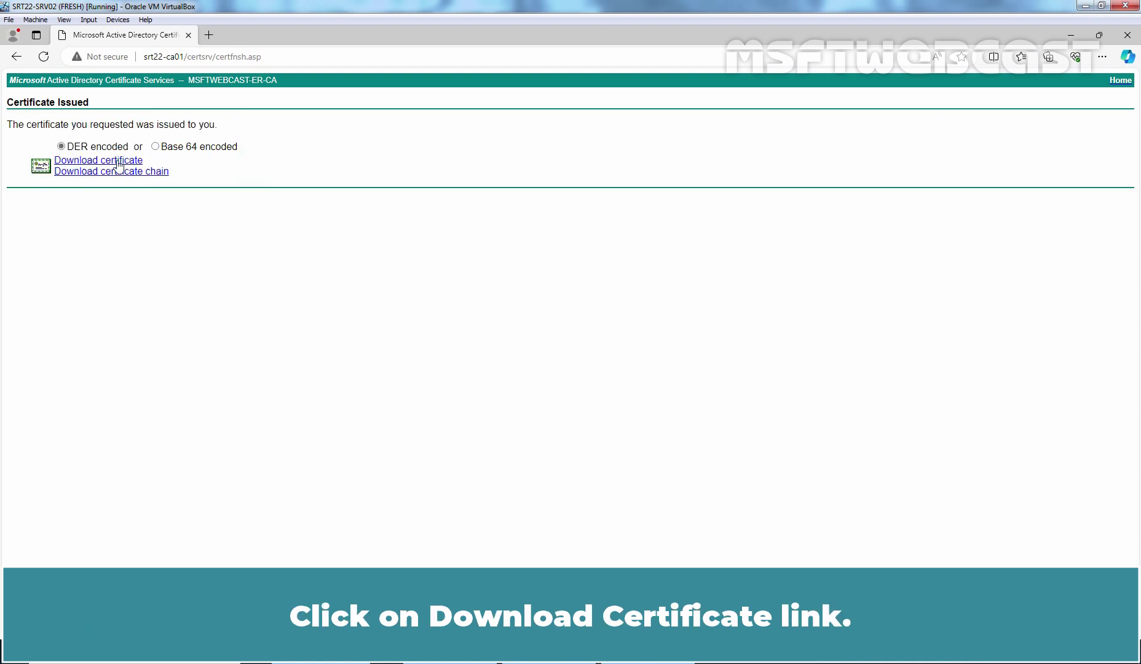
Step: Download the issued certificate as certnew.cer and keep it in Edge
{"action": "left_click", "coordinate": [118, 161]}
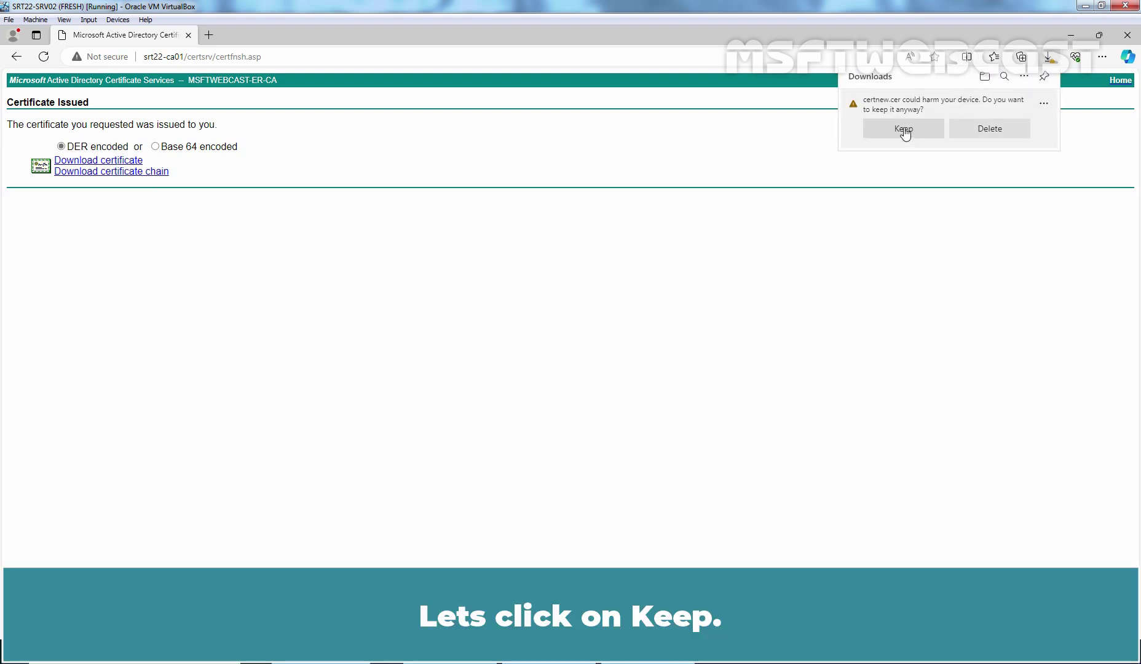
{"action": "left_click", "coordinate": [905, 130]}
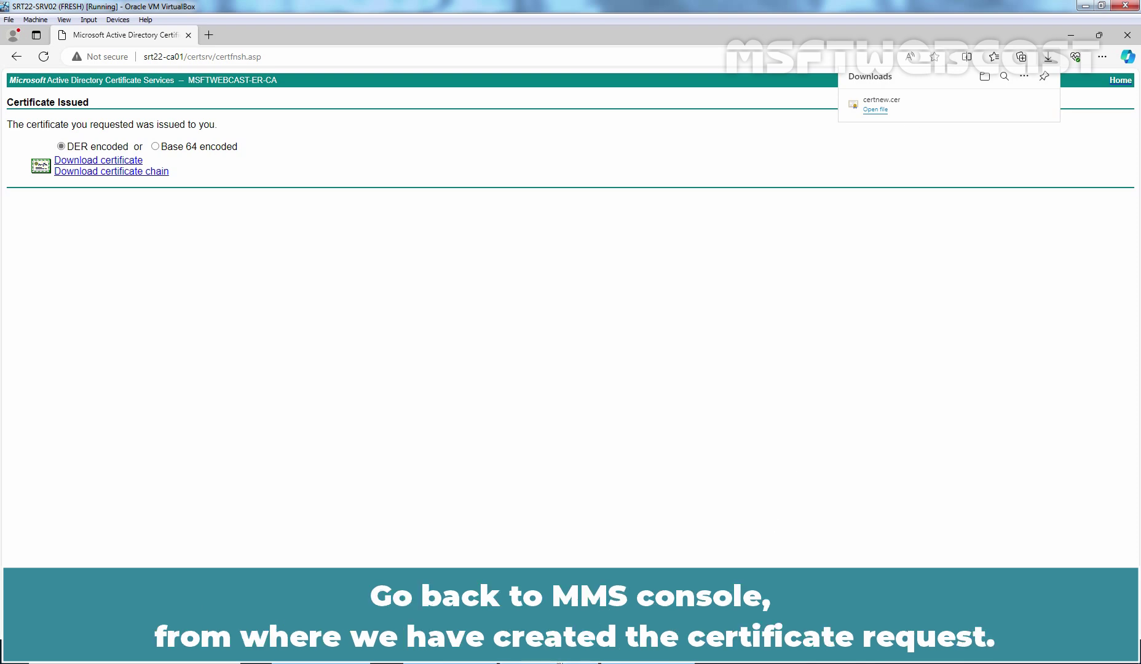
Step: Start the Certificate Import wizard for the Personal certificates store
{"action": "key", "text": "alt+Tab"}
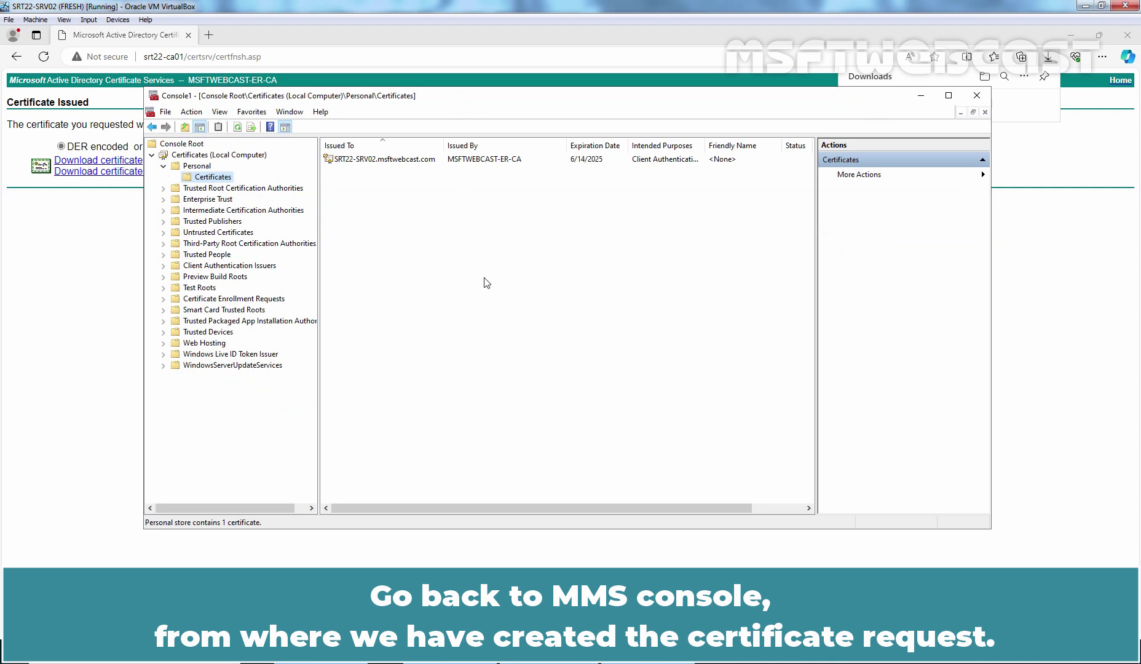
{"action": "right_click", "coordinate": [214, 176]}
{"action": "mouse_move", "coordinate": [262, 184]}
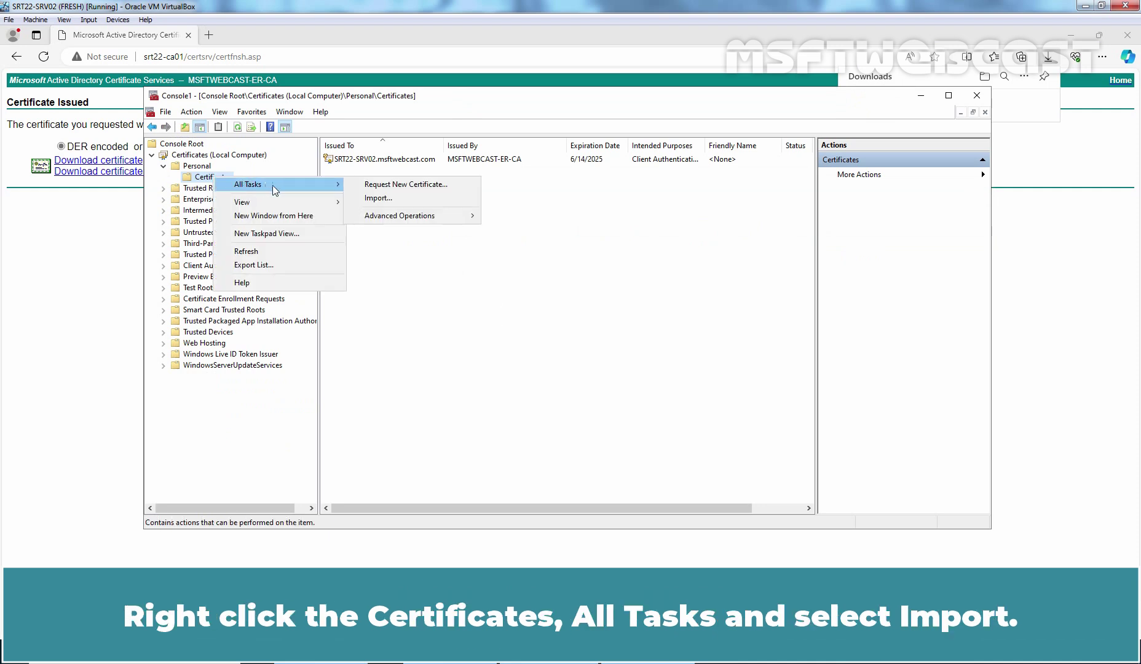
{"action": "left_click", "coordinate": [385, 199]}
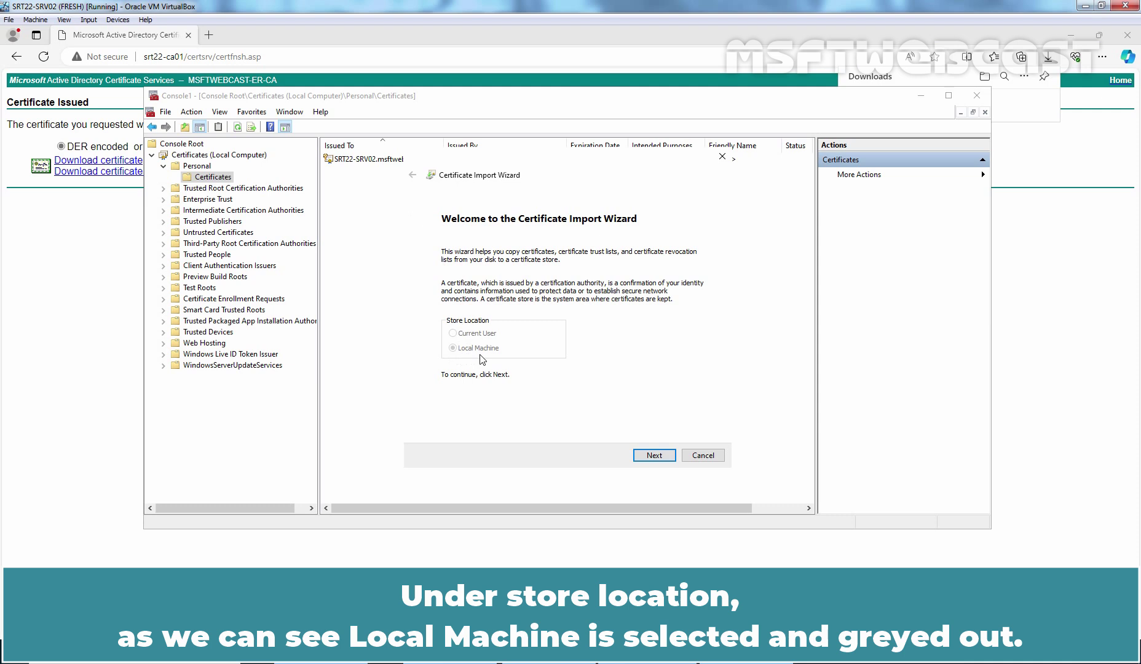
Step: Import Downloads\certnew.cer into the Personal store and finish the wizard
{"action": "left_click", "coordinate": [654, 460]}
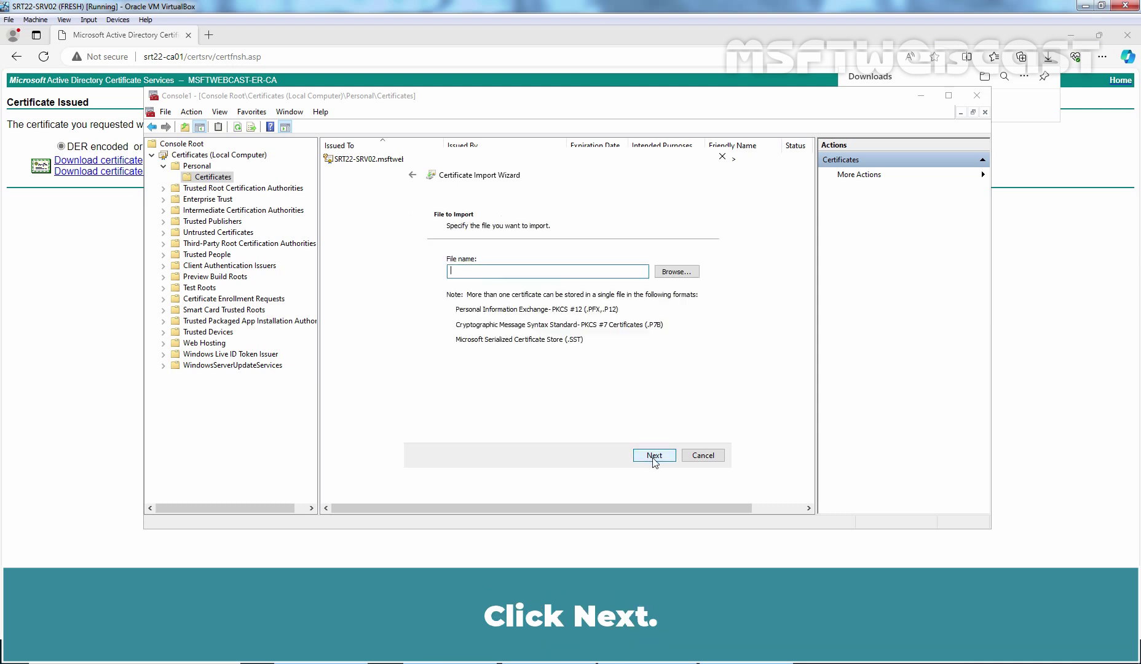
{"action": "left_click", "coordinate": [678, 270]}
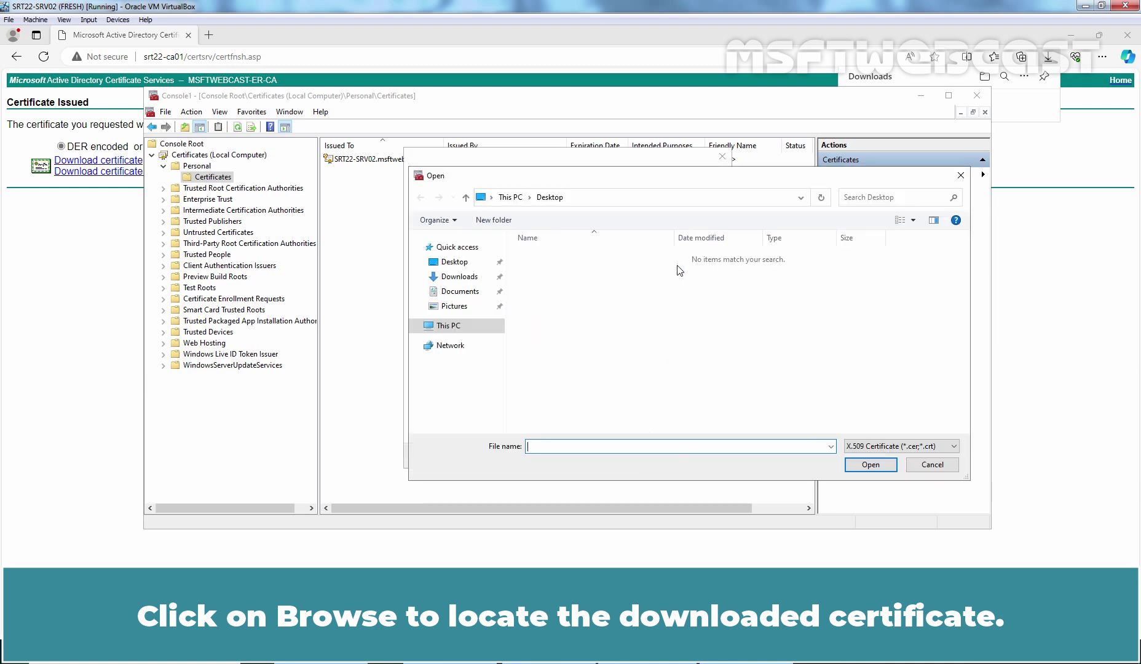
{"action": "left_click", "coordinate": [459, 278]}
{"action": "left_click", "coordinate": [556, 275]}
{"action": "left_click", "coordinate": [886, 463]}
{"action": "left_click", "coordinate": [656, 458]}
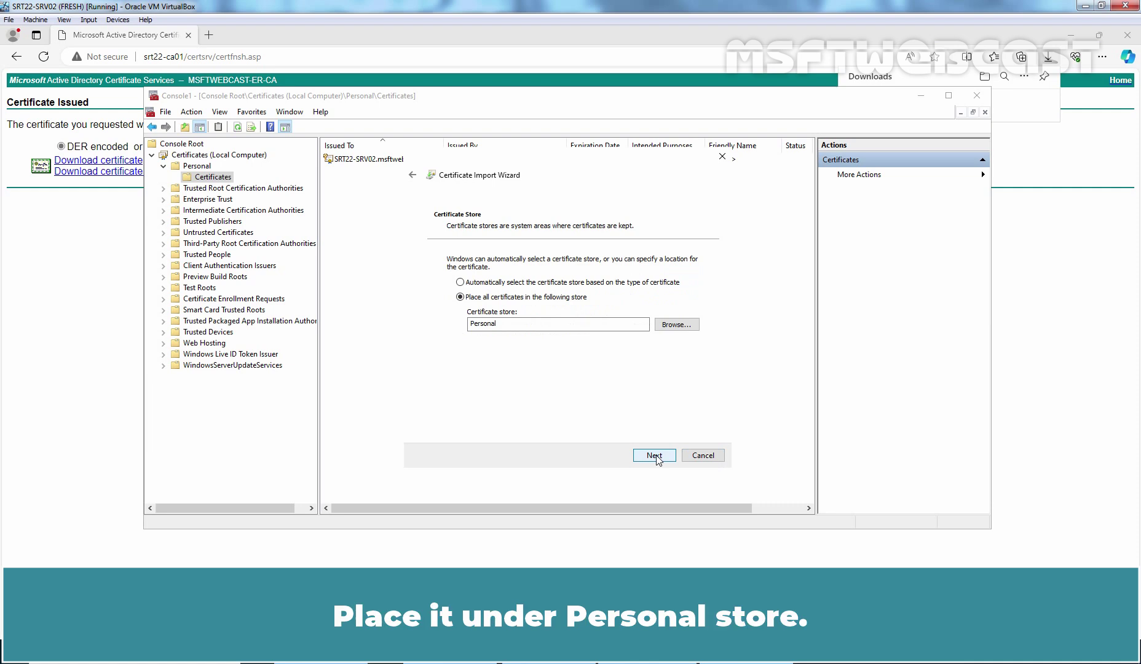
{"action": "left_click", "coordinate": [654, 455]}
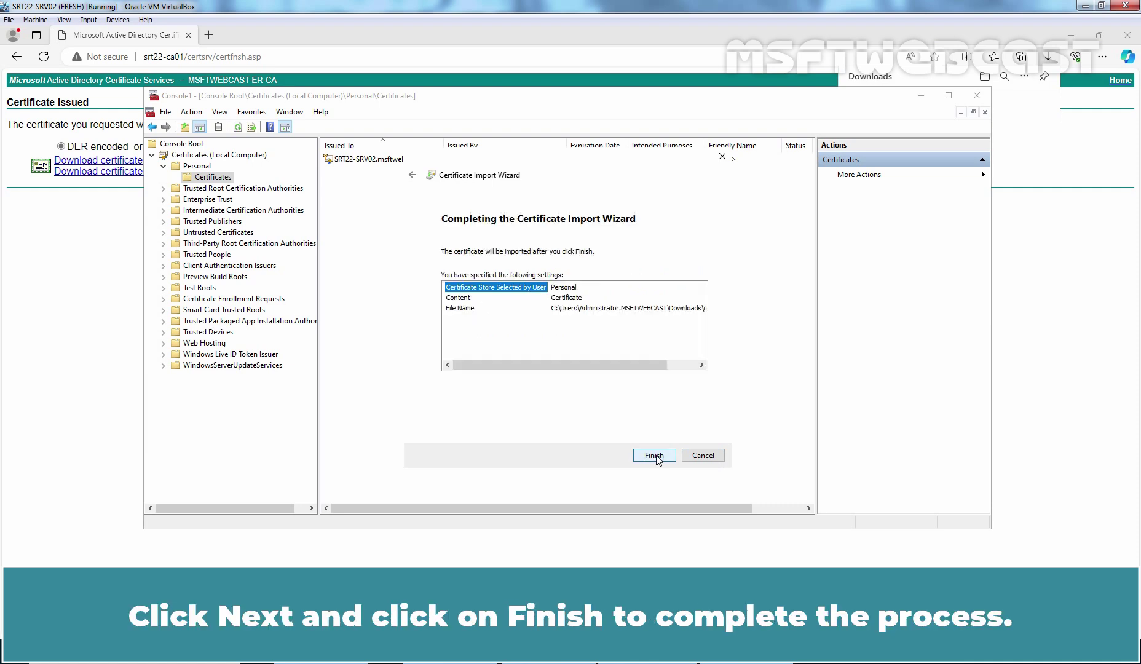
{"action": "left_click", "coordinate": [655, 457]}
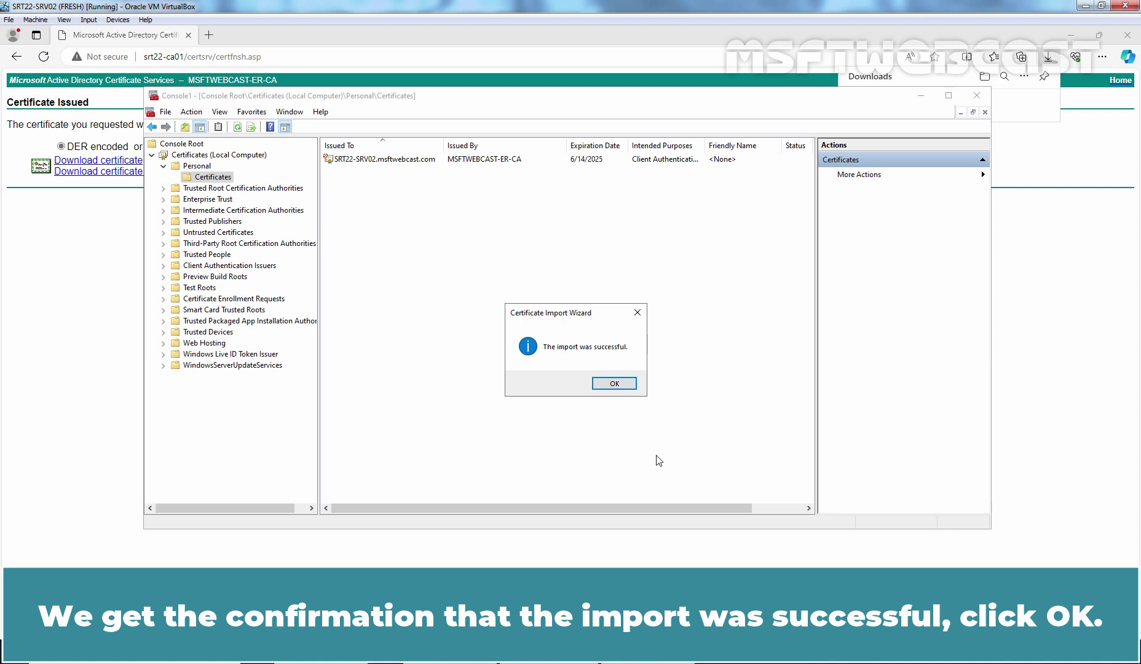
Step: Verify MSFT-IIS-SAN's Subject Alternative Name lists the www, web and mail msftwebcast.com names
{"action": "left_click", "coordinate": [616, 383]}
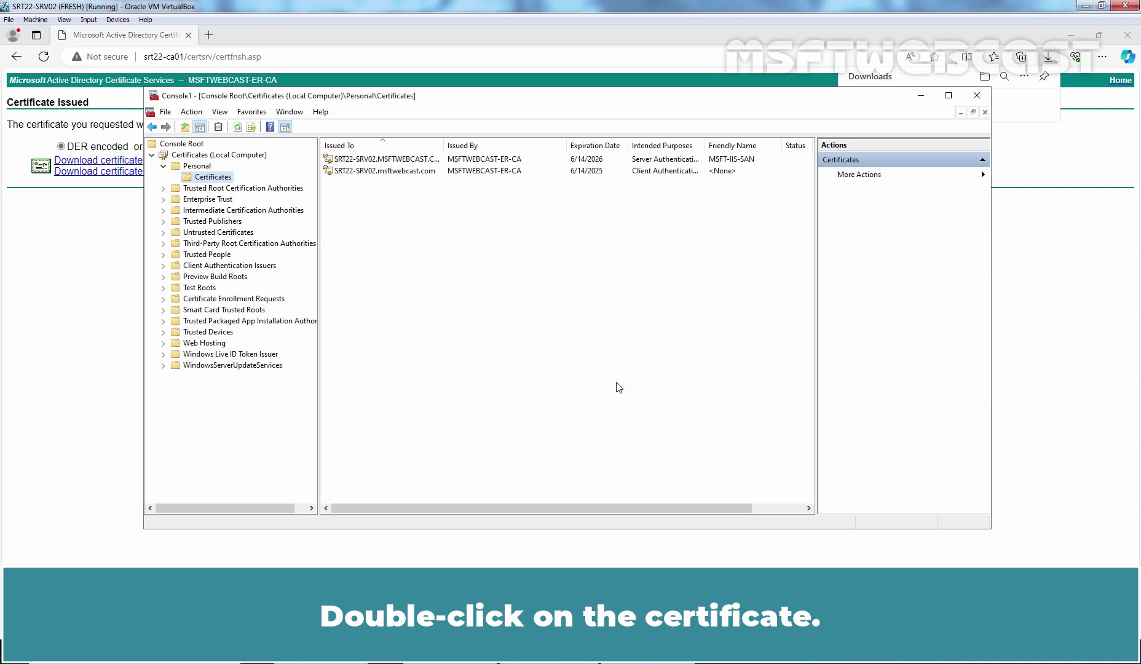
{"action": "double_click", "coordinate": [375, 159]}
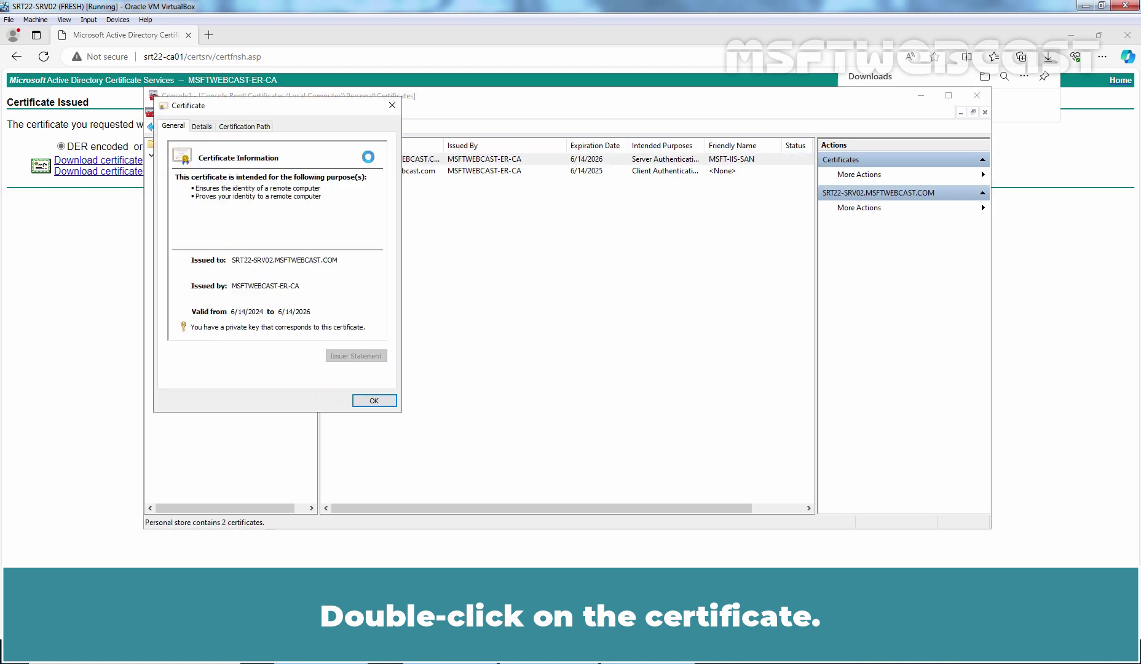
{"action": "left_click", "coordinate": [204, 128]}
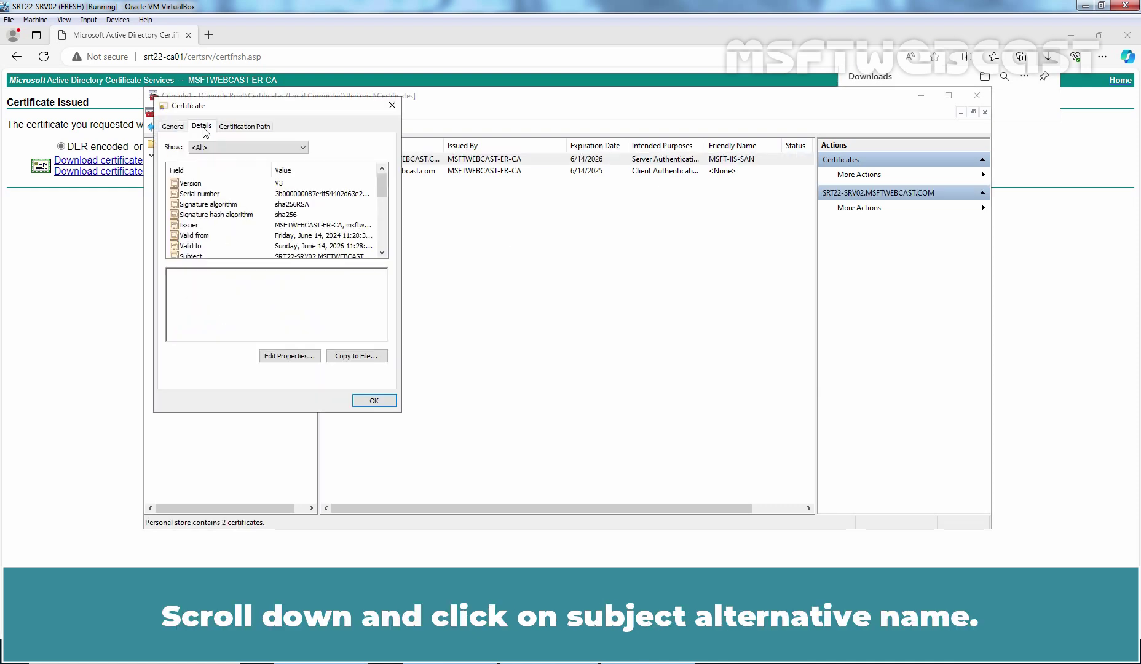
{"action": "scroll", "coordinate": [382, 252], "scroll_direction": "down", "scroll_amount": 2}
{"action": "scroll", "coordinate": [382, 252], "scroll_direction": "down", "scroll_amount": 2}
{"action": "left_click", "coordinate": [192, 226]}
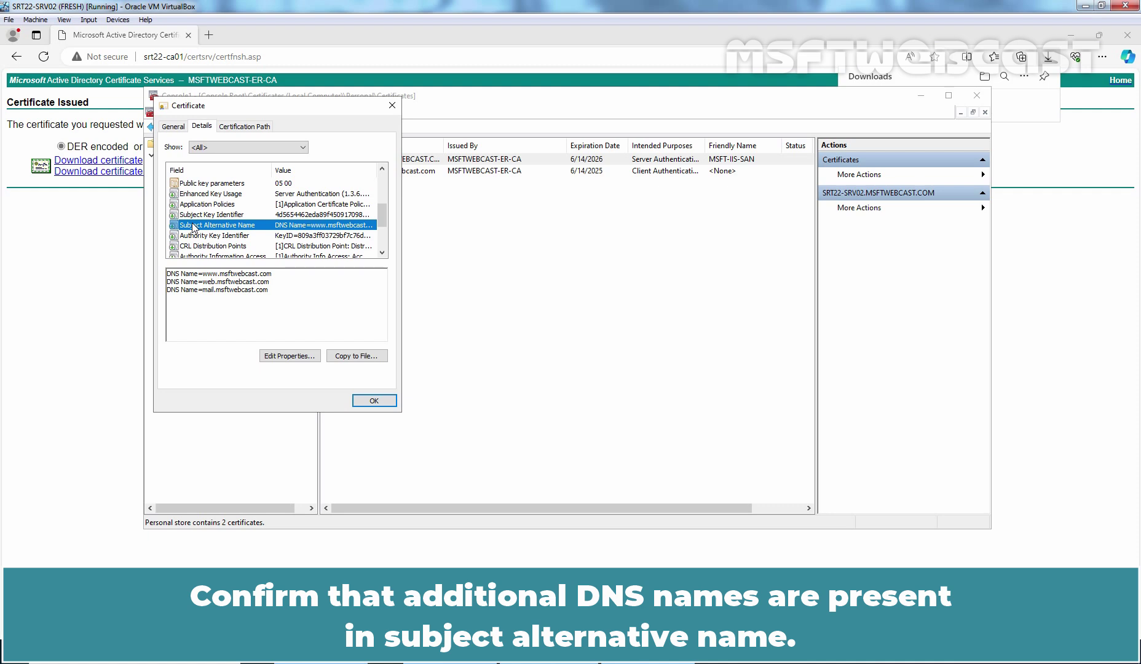
{"action": "left_click", "coordinate": [373, 402]}
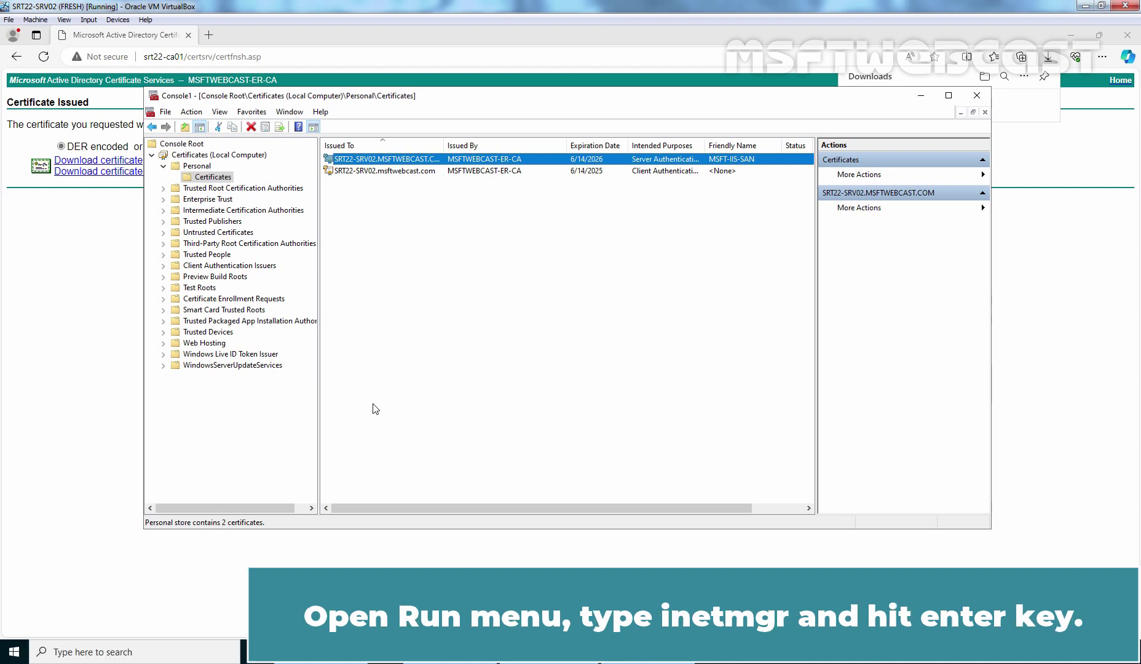
Step: Launch IIS Manager via inetmgr and open Default Web Site under SRT22-SRV02 Sites
{"action": "key", "text": "super+r"}
{"action": "type", "text": "inet"}
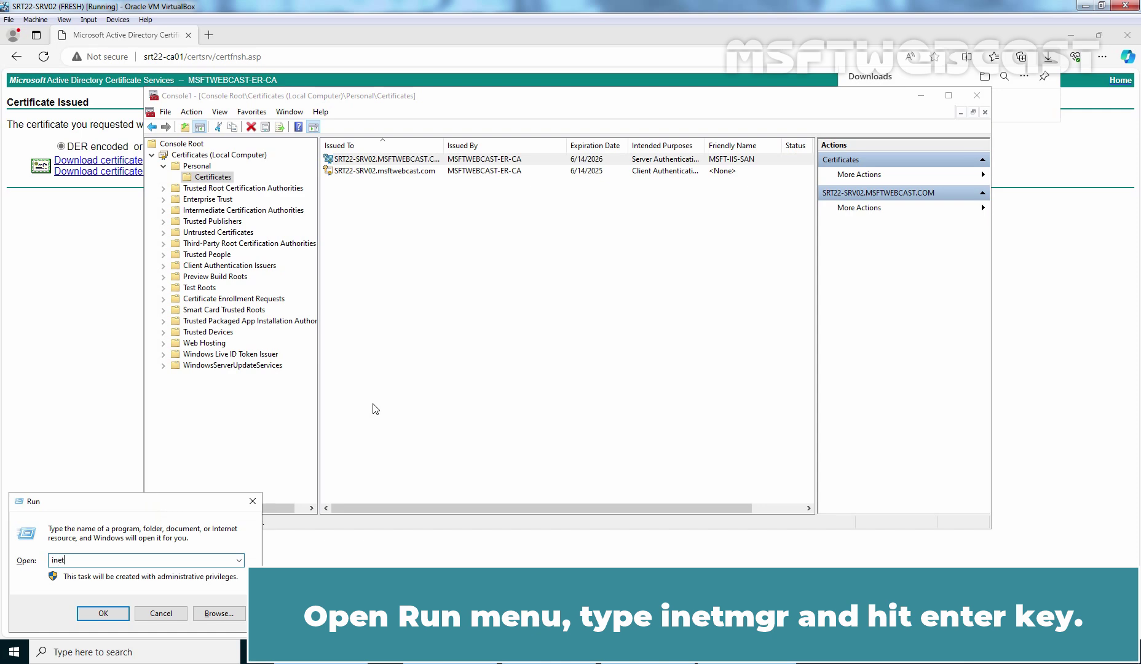
{"action": "type", "text": "mgr"}
{"action": "key", "text": "Return"}
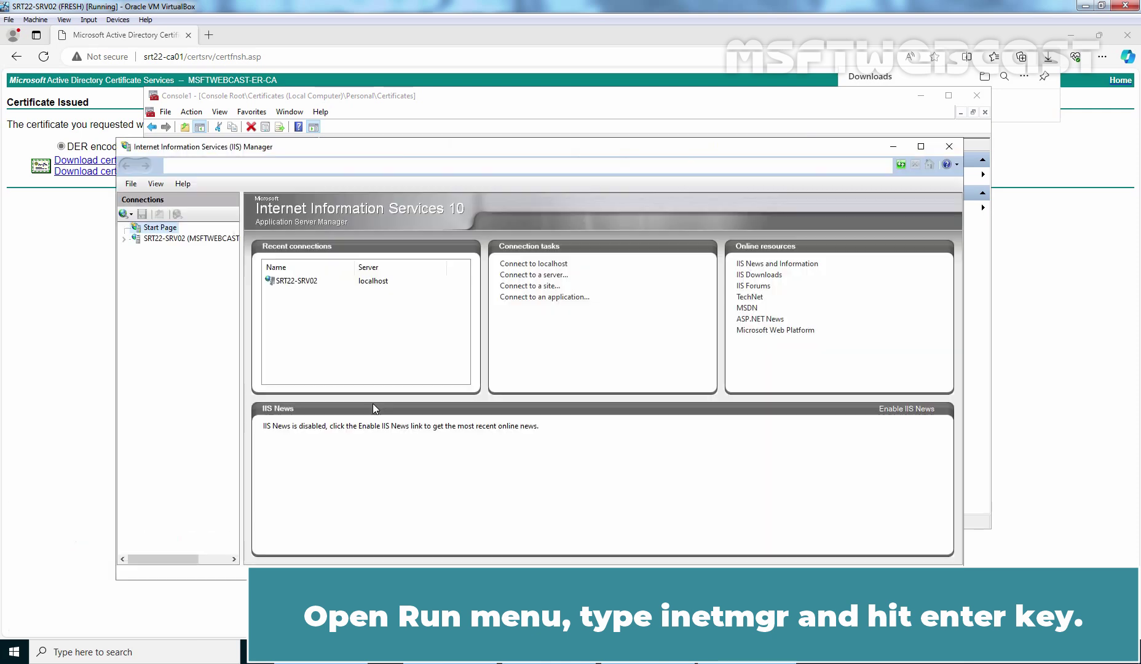
{"action": "left_click", "coordinate": [171, 241]}
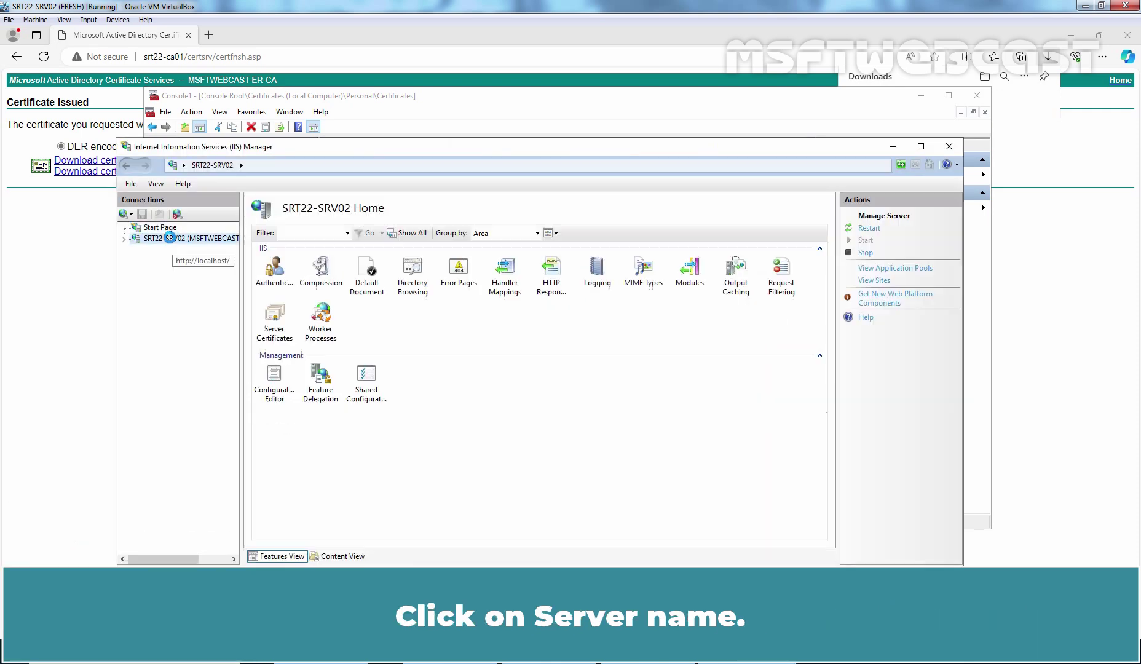
{"action": "left_click", "coordinate": [125, 241]}
{"action": "left_click", "coordinate": [136, 261]}
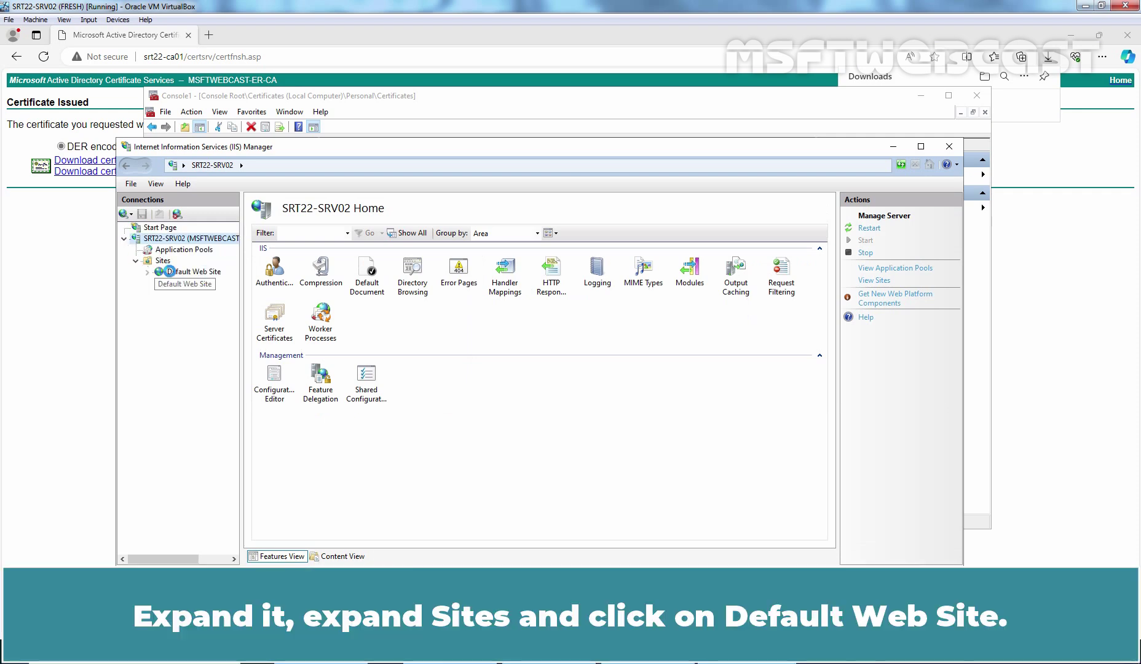
{"action": "left_click", "coordinate": [185, 274]}
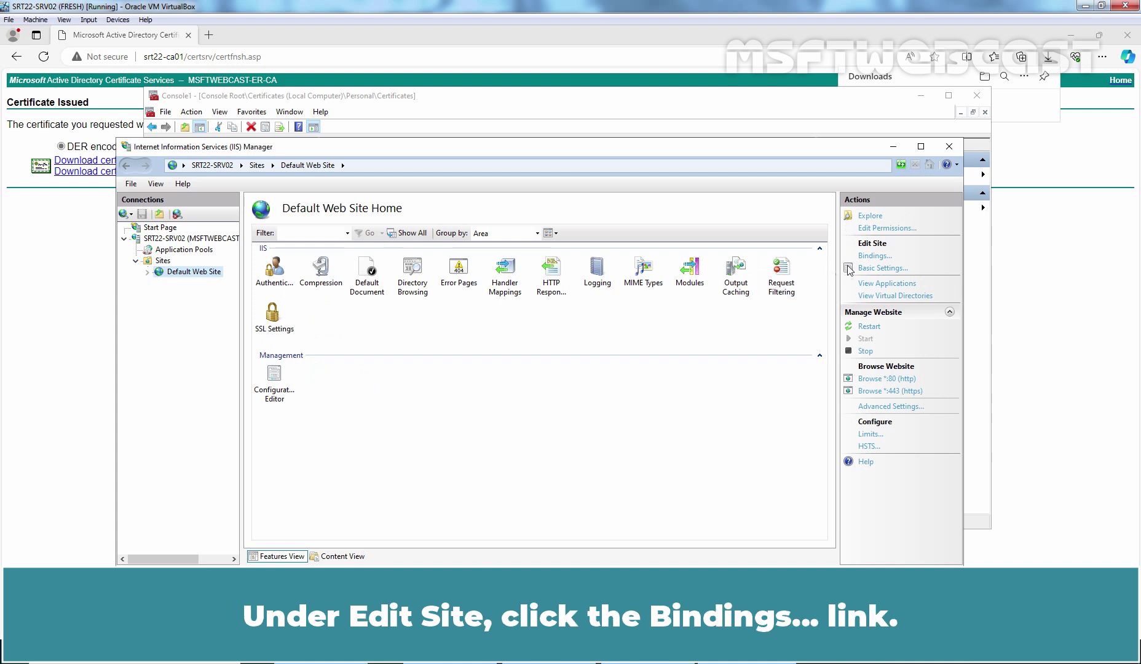
Step: Delete the Default Web Site's old https binding on port 443, leaving only http on port 80
{"action": "left_click", "coordinate": [869, 257]}
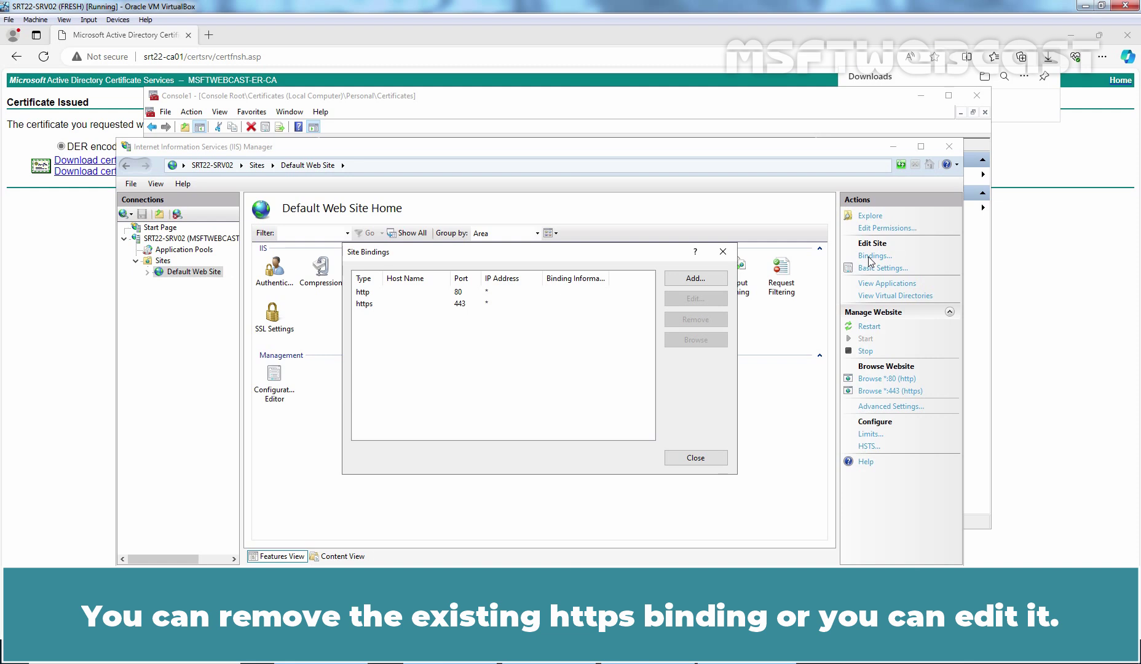
{"action": "left_click", "coordinate": [377, 305]}
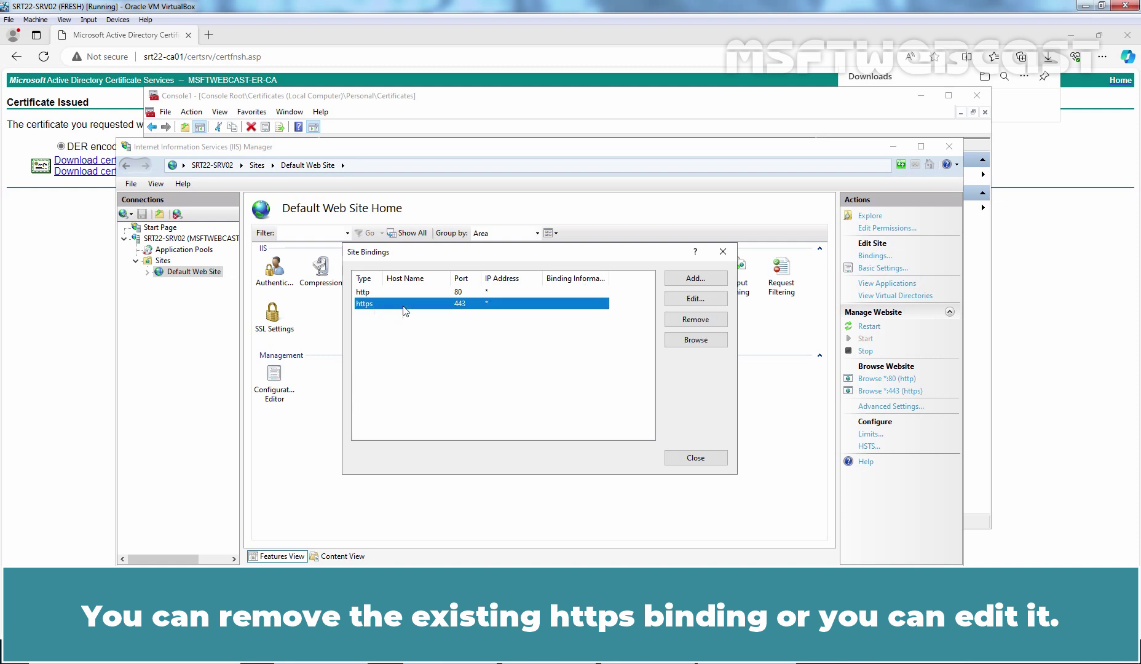
{"action": "left_click", "coordinate": [696, 321]}
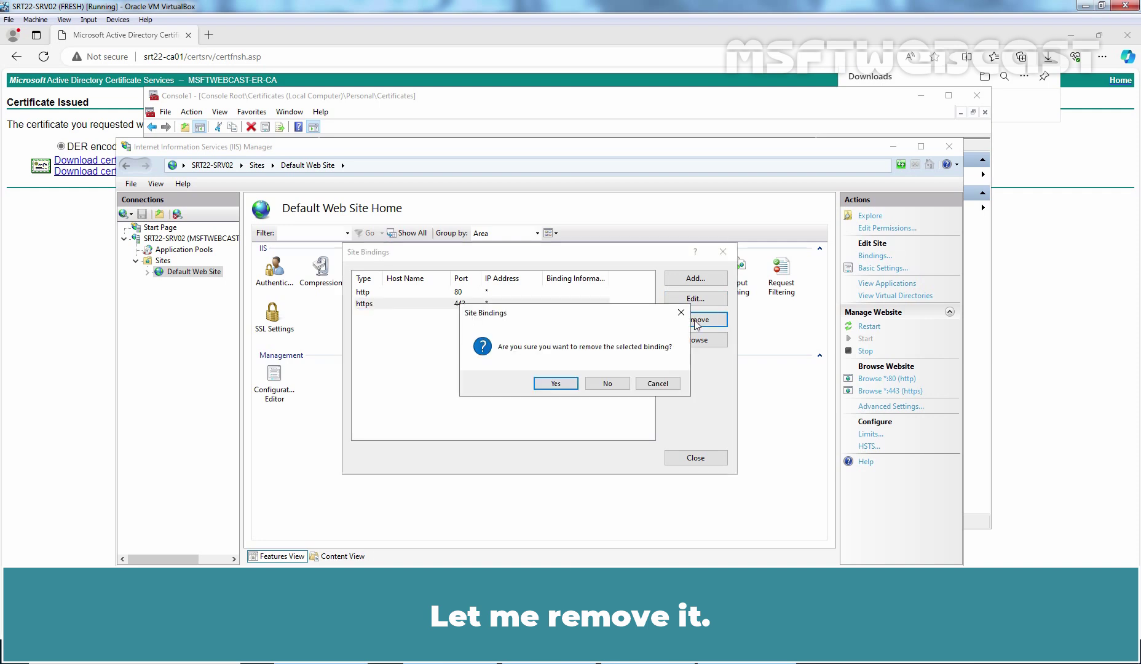
{"action": "left_click", "coordinate": [556, 383]}
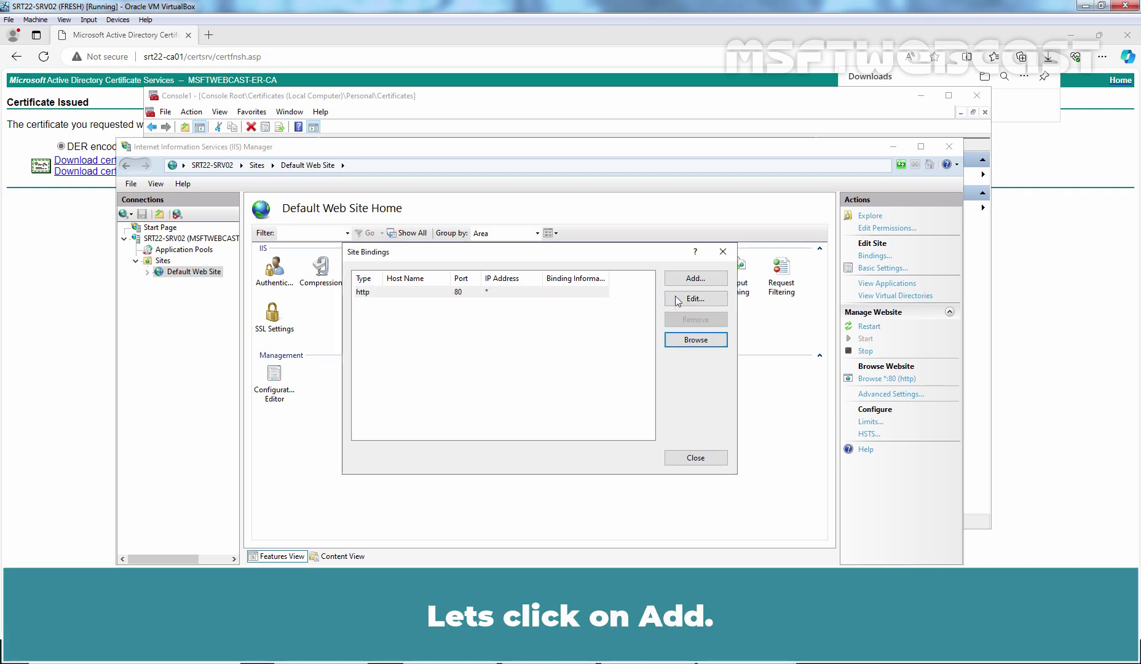
Step: Add a new site binding of type https on port 443 for All Unassigned IP addresses
{"action": "left_click", "coordinate": [696, 278]}
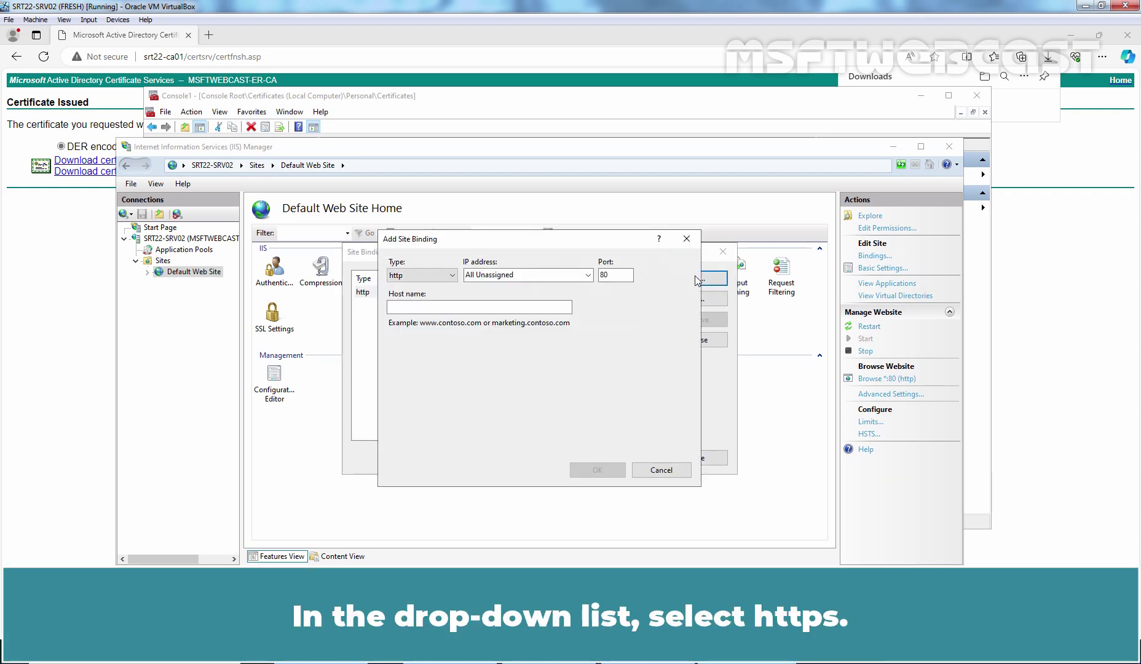
{"action": "left_click", "coordinate": [431, 278]}
{"action": "left_click", "coordinate": [408, 297]}
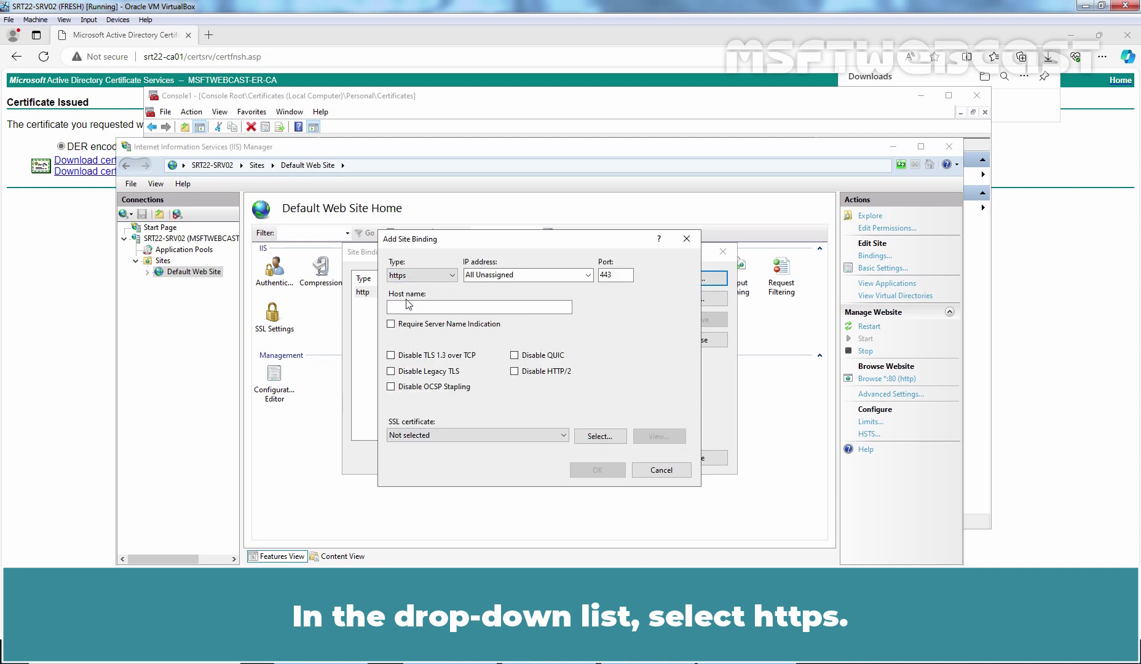
{"action": "left_click", "coordinate": [589, 276]}
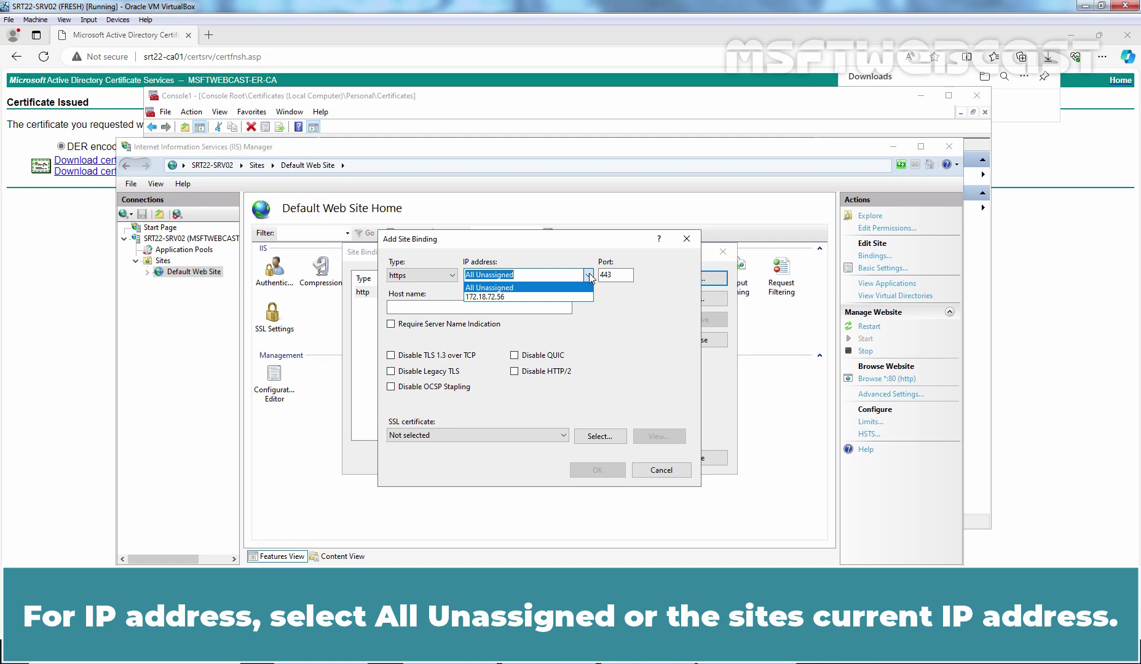
{"action": "left_click", "coordinate": [502, 287]}
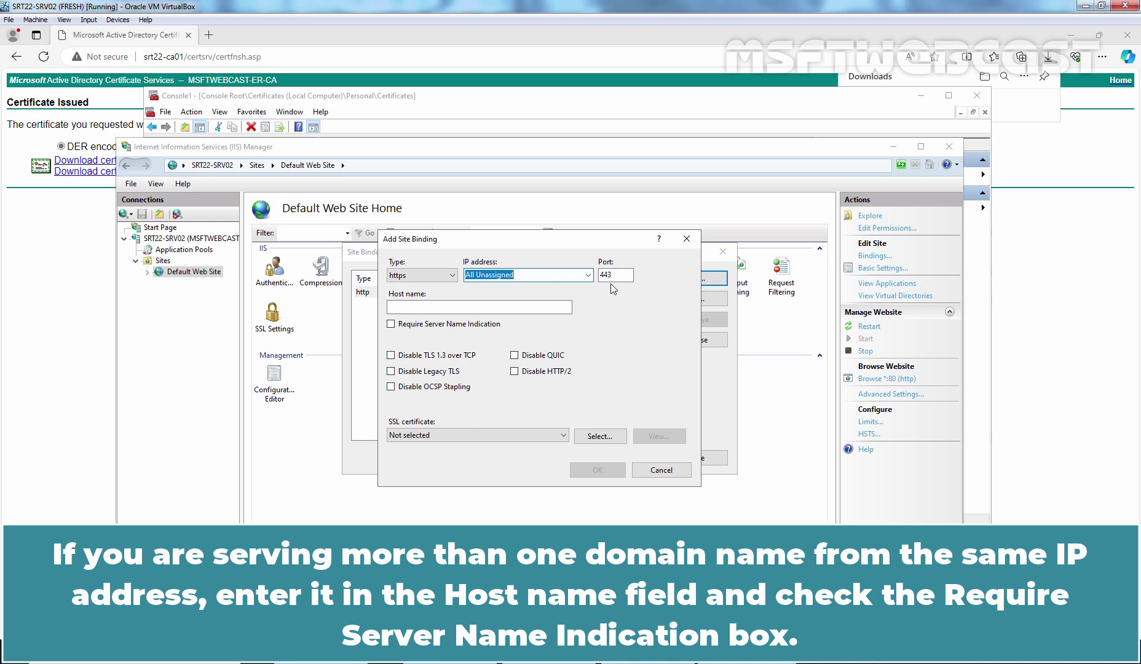
{"action": "left_click", "coordinate": [523, 306]}
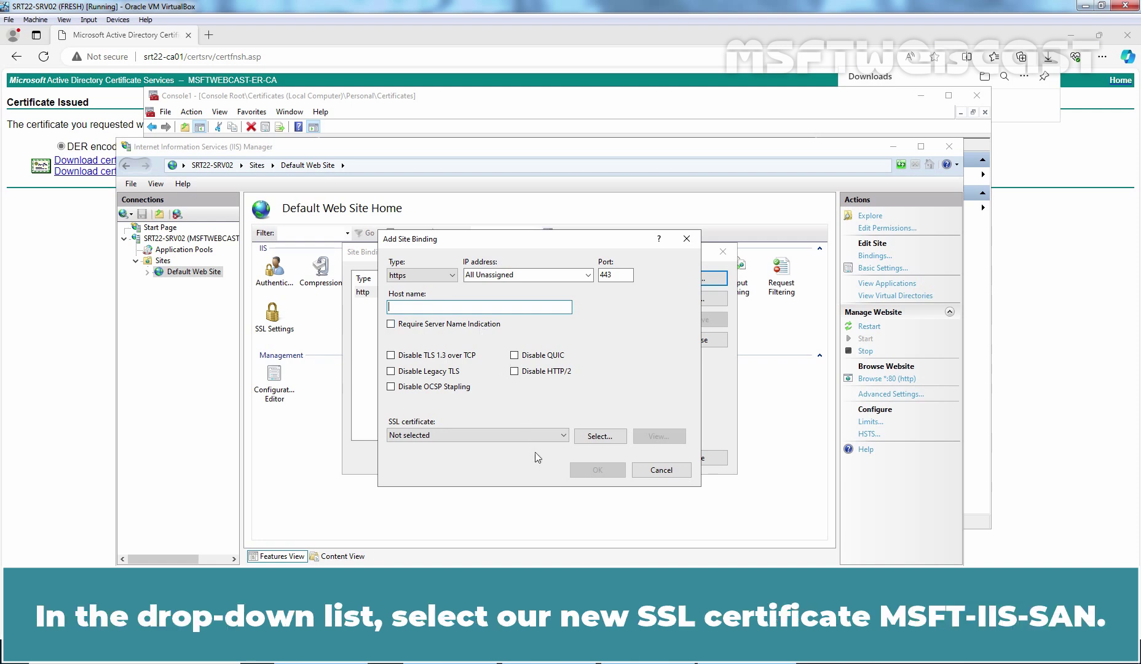
Step: Assign the MSFT-IIS-SAN certificate to the https 443 binding, save it, and close Site Bindings
{"action": "left_click", "coordinate": [527, 435]}
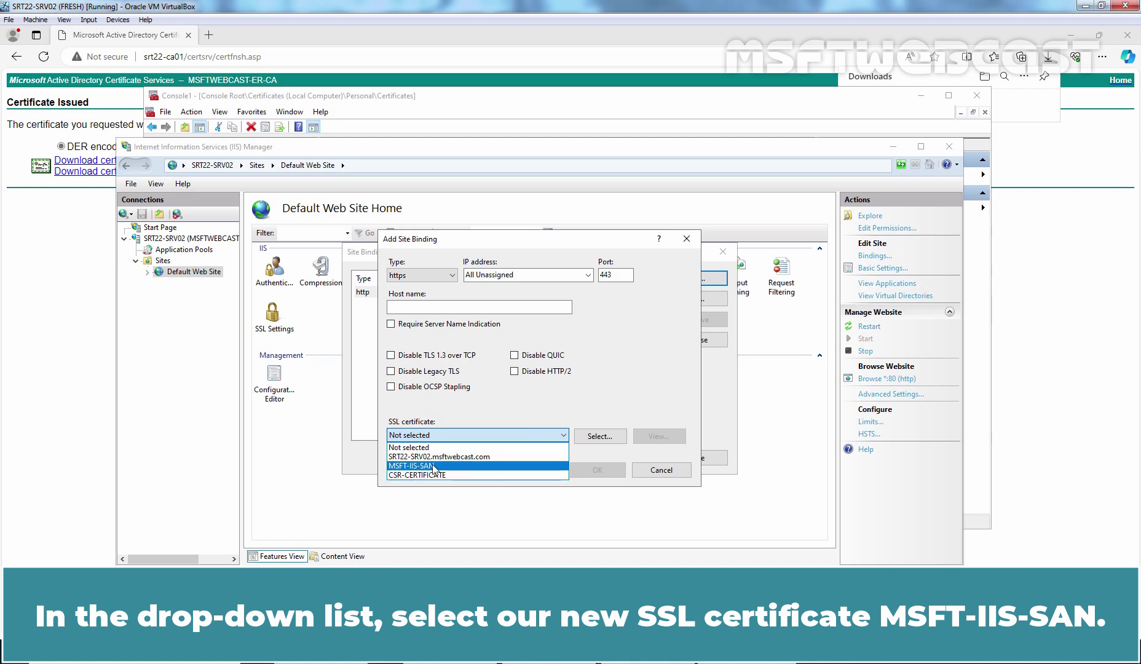
{"action": "left_click", "coordinate": [453, 467]}
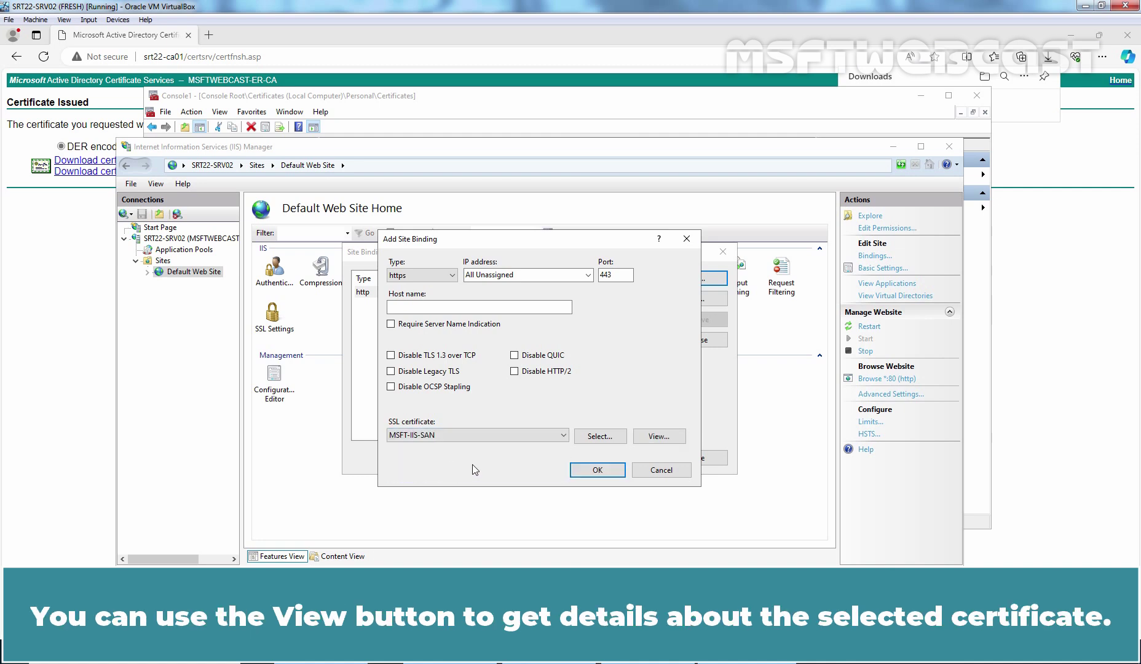
{"action": "left_click", "coordinate": [659, 437]}
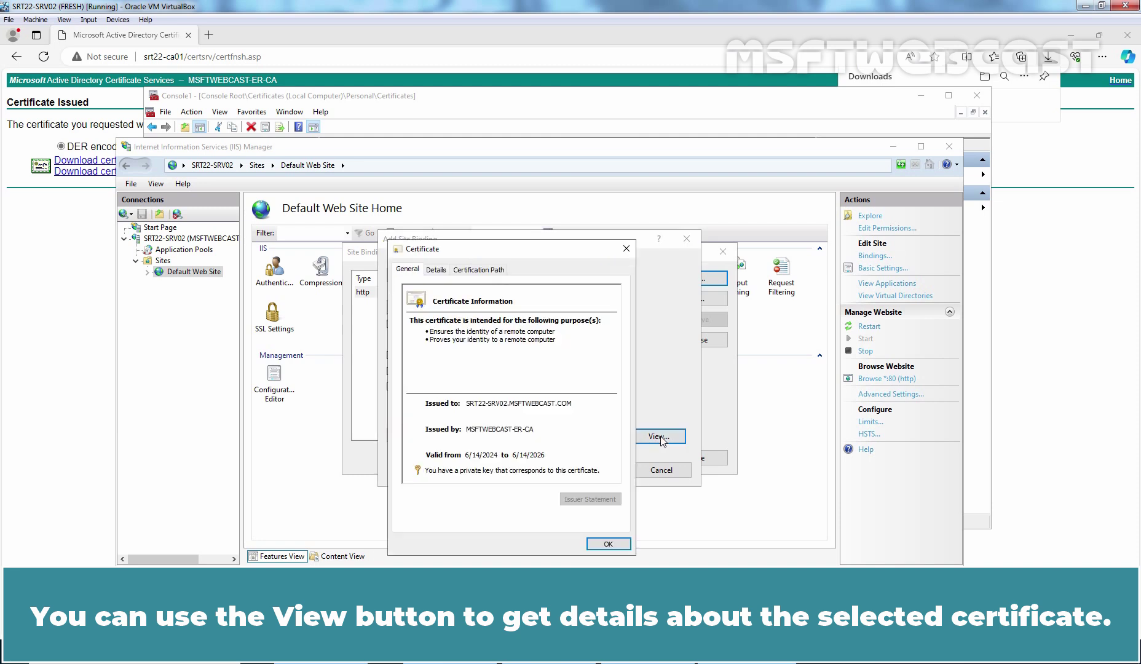
{"action": "left_click", "coordinate": [609, 545]}
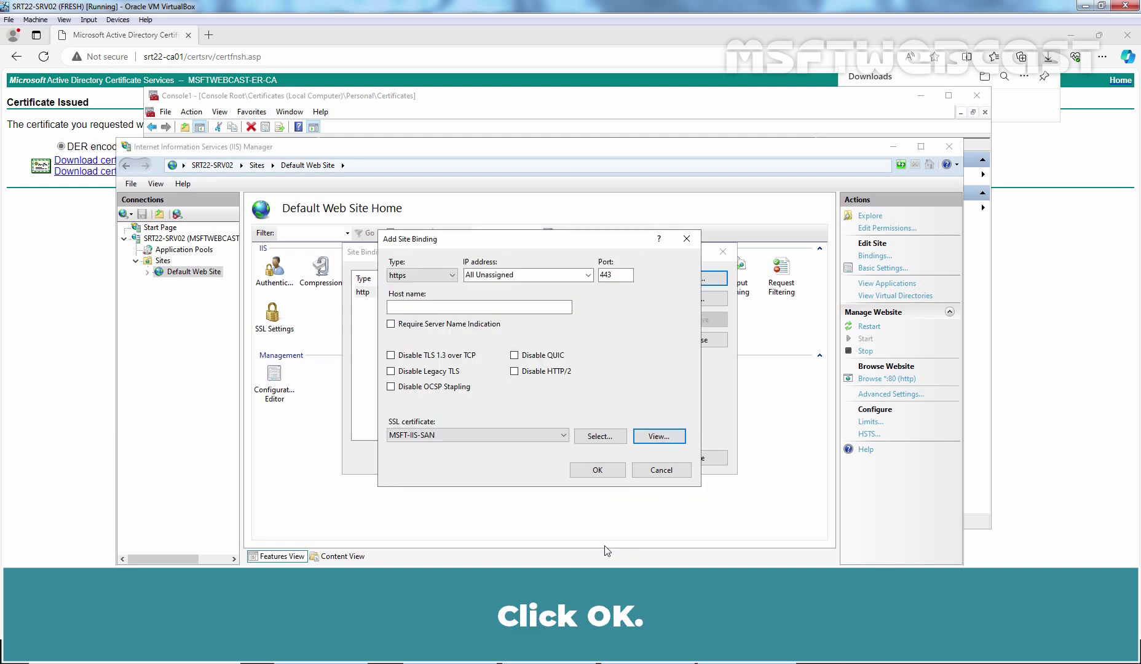
{"action": "left_click", "coordinate": [598, 472]}
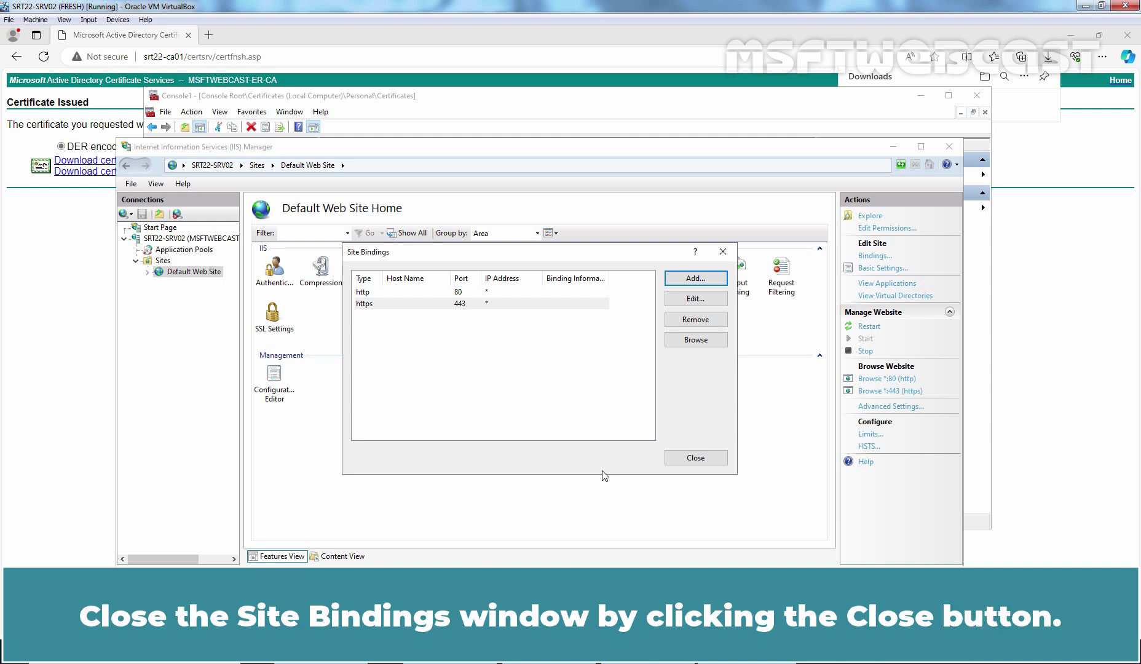
{"action": "left_click", "coordinate": [690, 458]}
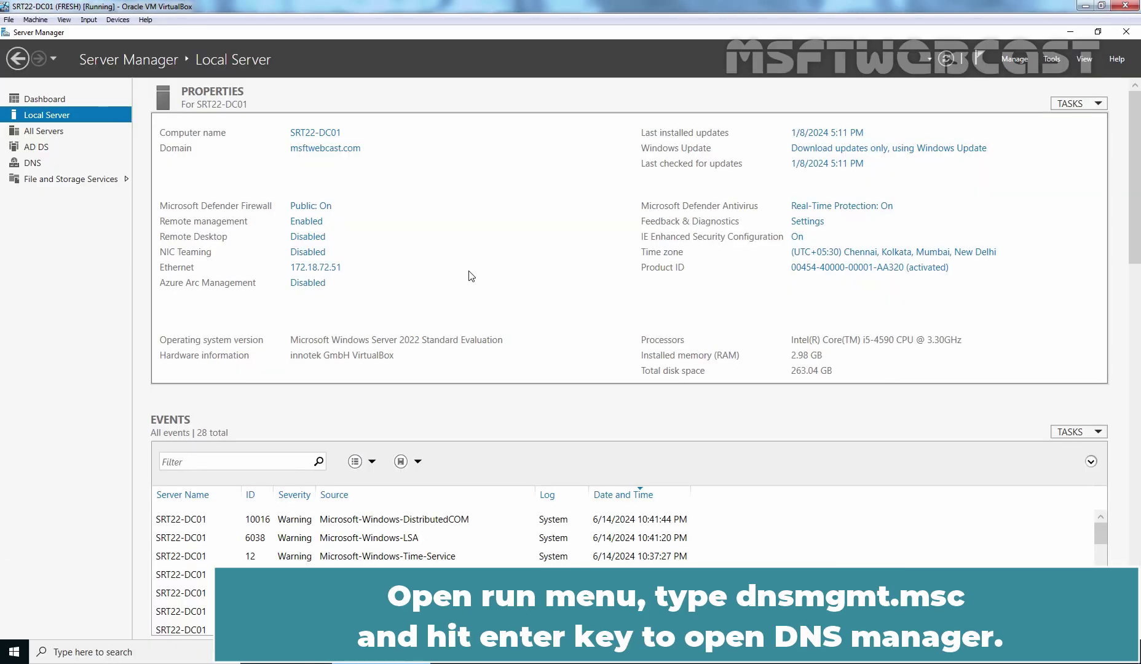
Step: Launch DNS Manager via dnsmgmt.msc and open SRT22-DC01's msftwebcast.com forward lookup zone
{"action": "key", "text": "super+r"}
{"action": "type", "text": "dns"}
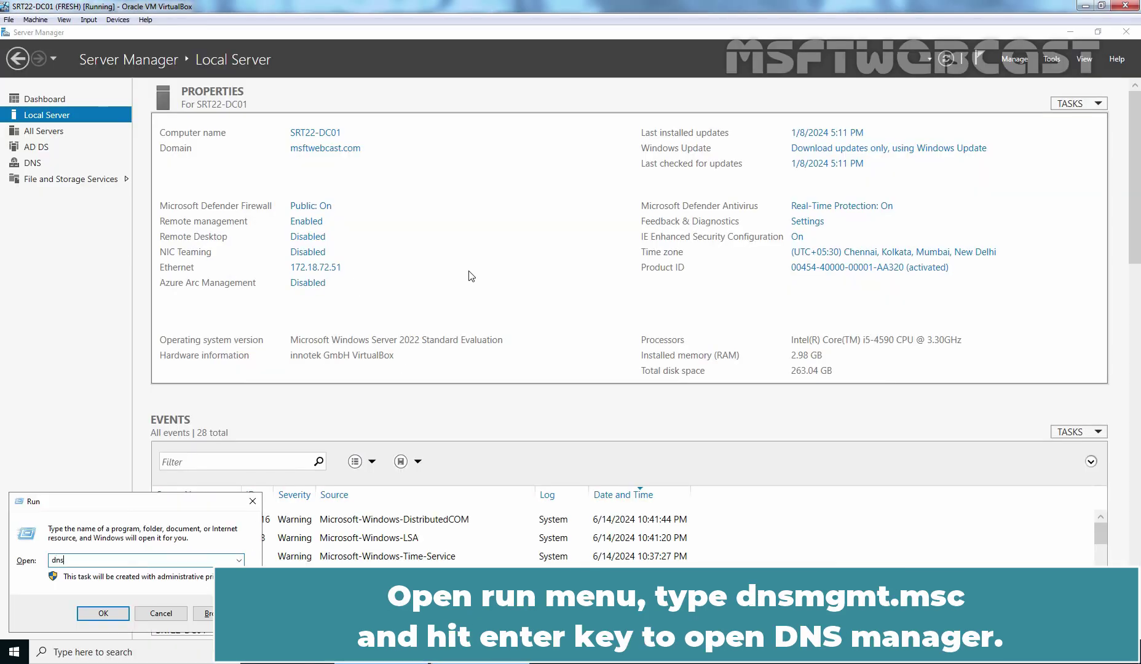
{"action": "type", "text": "mgmt.msc"}
{"action": "key", "text": "Return"}
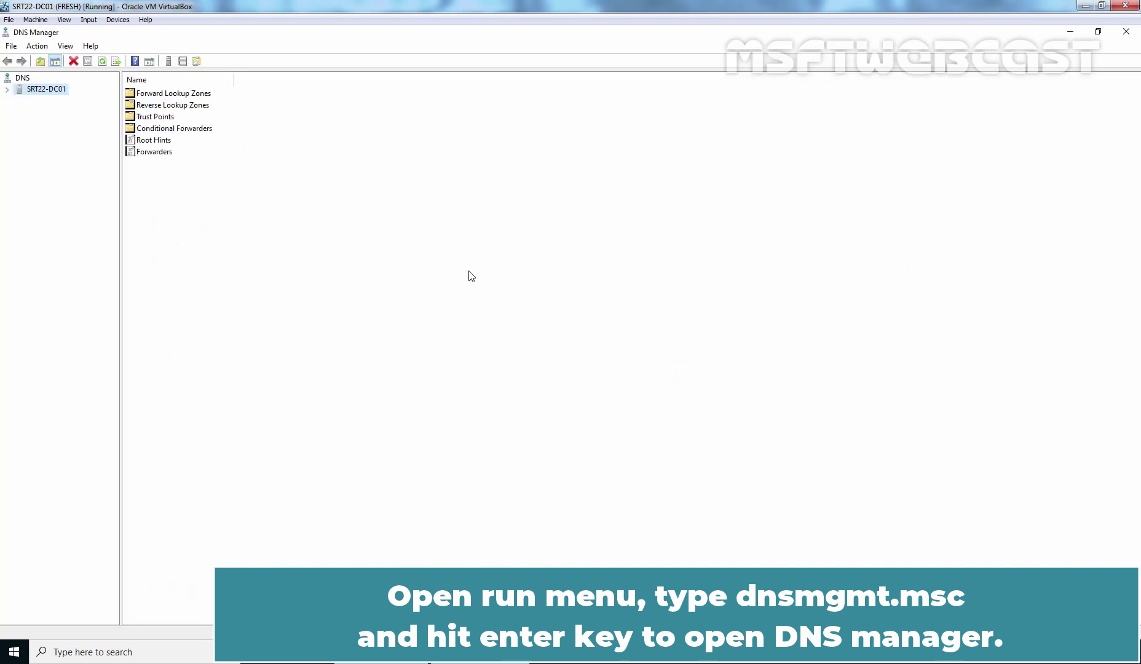
{"action": "left_click", "coordinate": [8, 90]}
{"action": "double_click", "coordinate": [27, 101]}
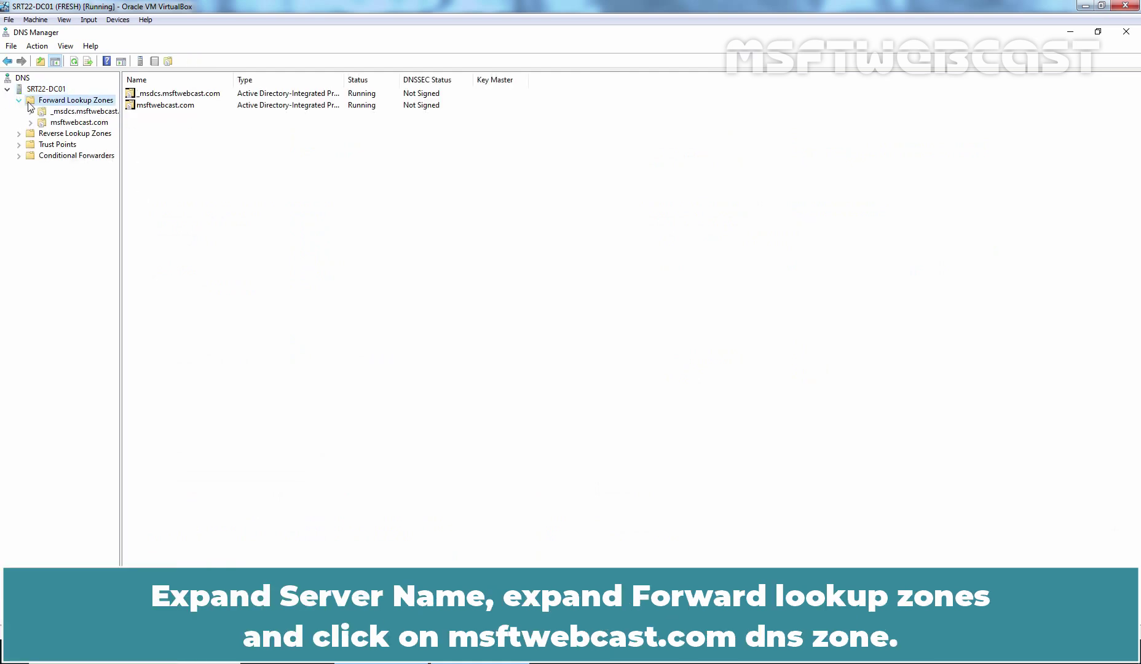
{"action": "left_click", "coordinate": [78, 123]}
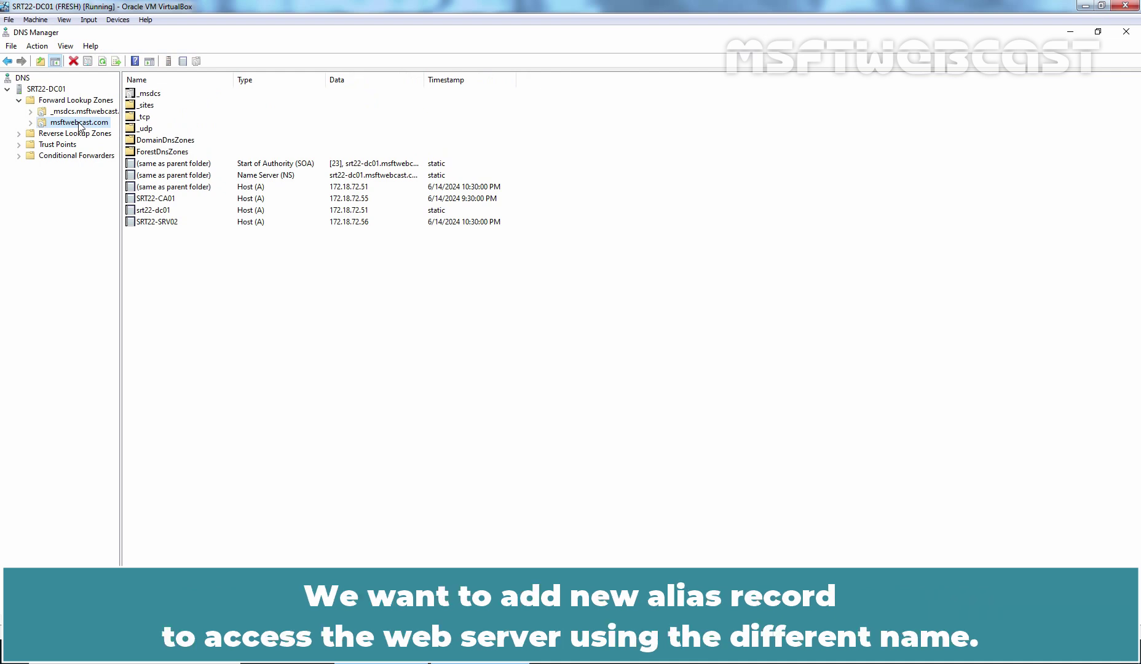
Step: Create a 'www' CNAME record in msftwebcast.com targeting SRT22-SRV02.msftwebcast.com
{"action": "right_click", "coordinate": [404, 364]}
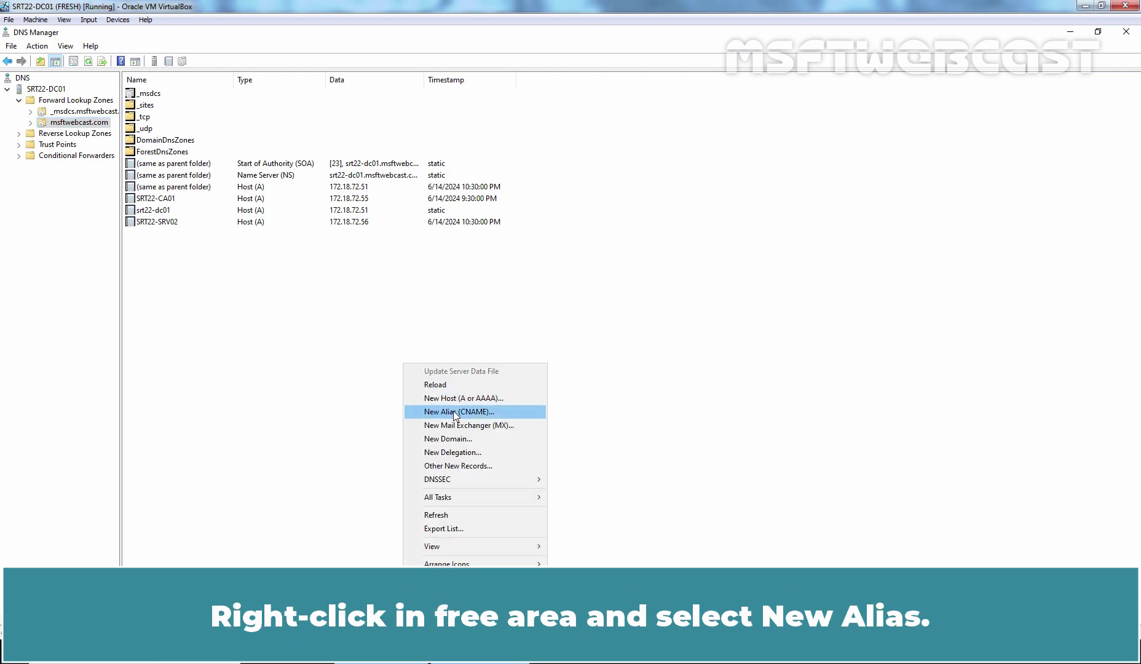
{"action": "left_click", "coordinate": [454, 411]}
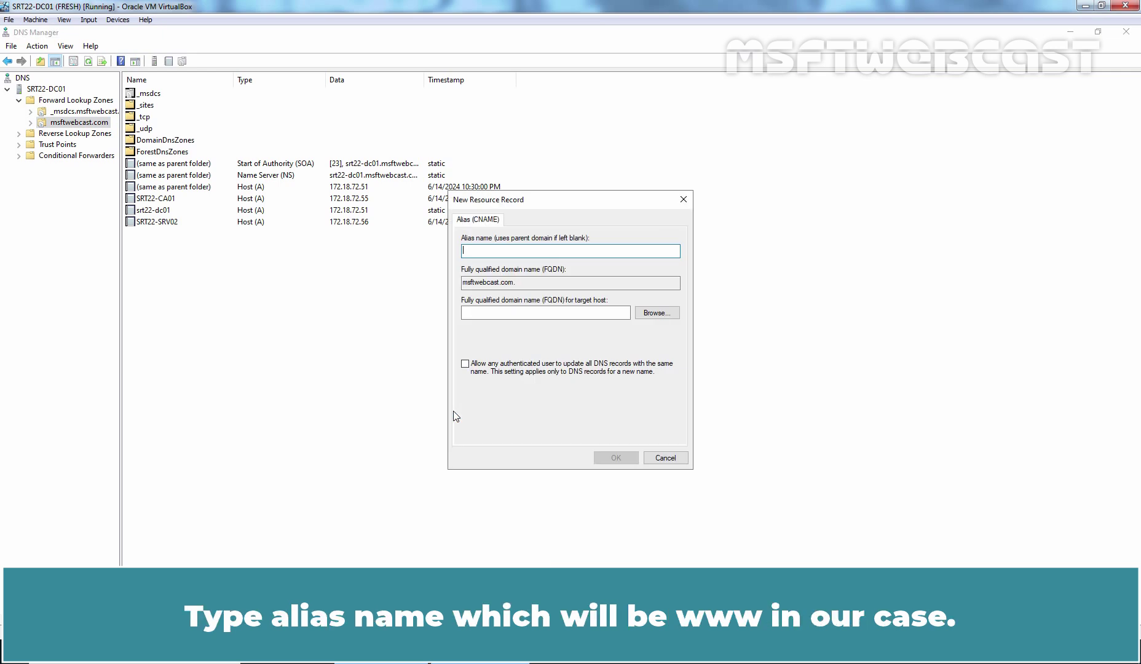
{"action": "type", "text": "www"}
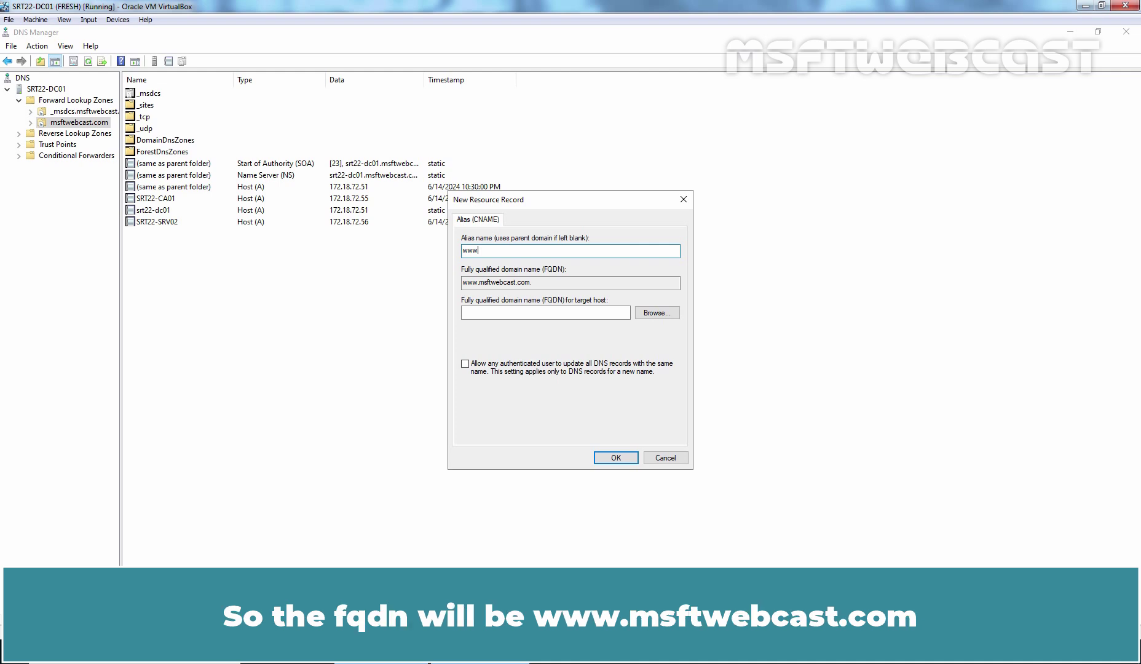
{"action": "left_click", "coordinate": [657, 312]}
{"action": "double_click", "coordinate": [492, 300]}
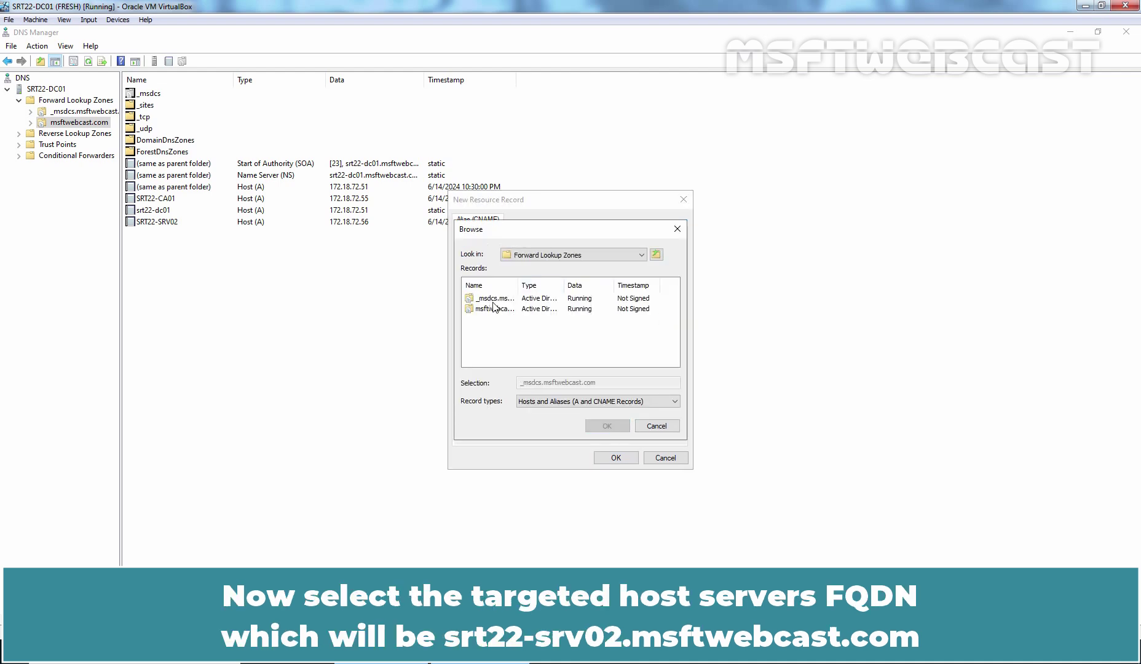
{"action": "double_click", "coordinate": [495, 309]}
{"action": "scroll", "coordinate": [497, 317], "scroll_direction": "down", "scroll_amount": 1}
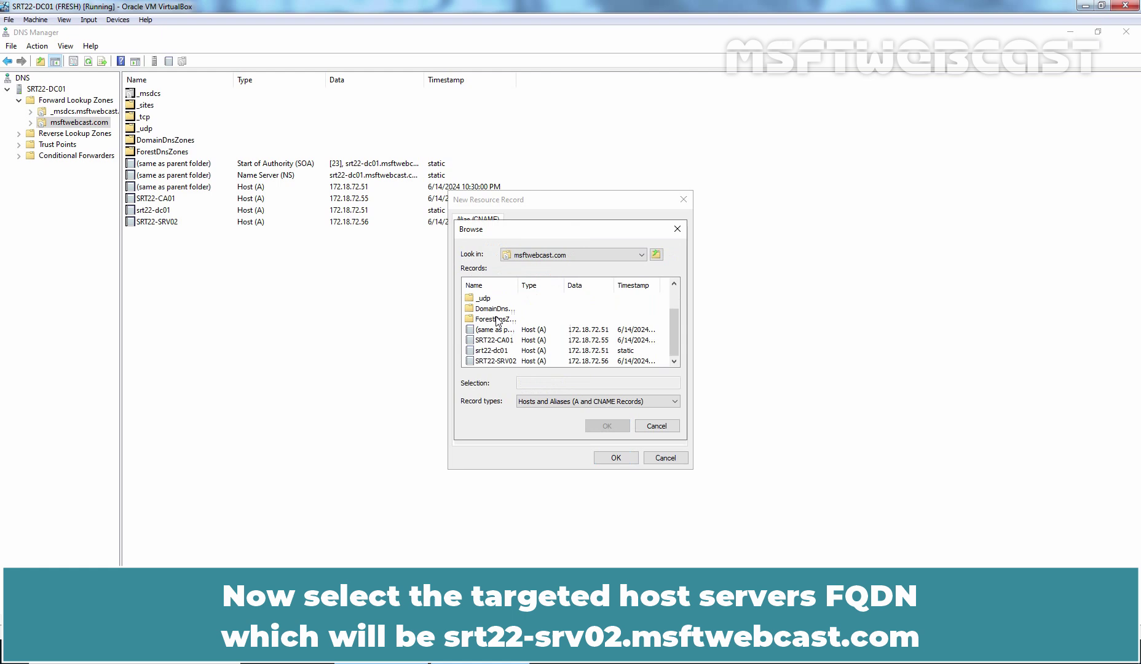
{"action": "left_click", "coordinate": [498, 361]}
{"action": "left_click", "coordinate": [607, 425]}
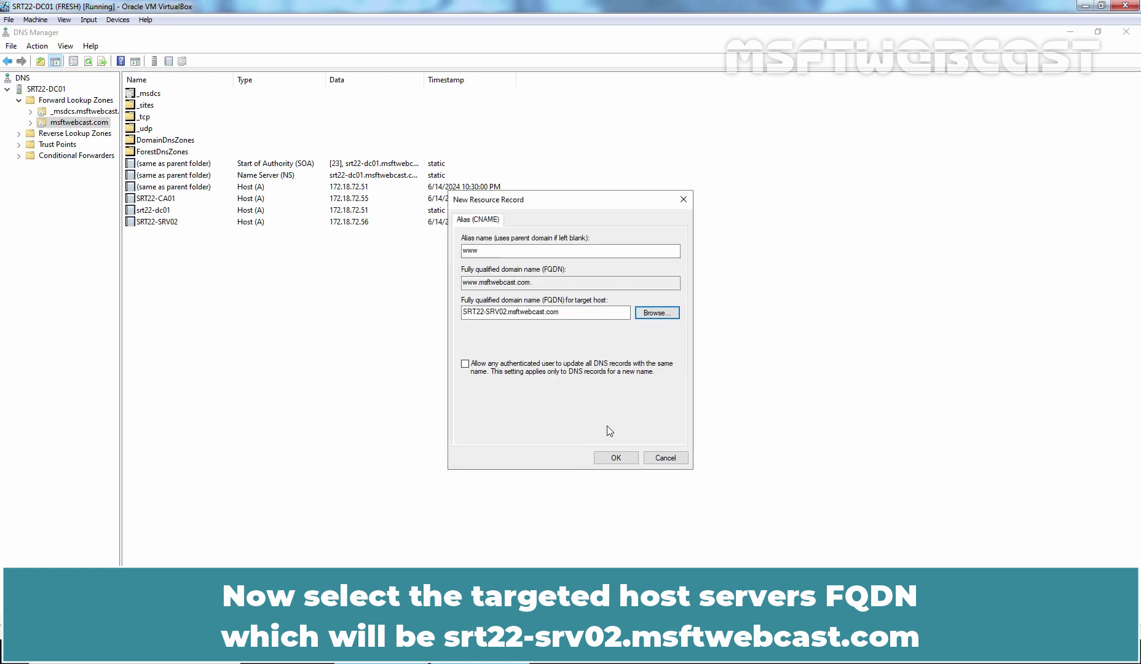
{"action": "left_click", "coordinate": [616, 458]}
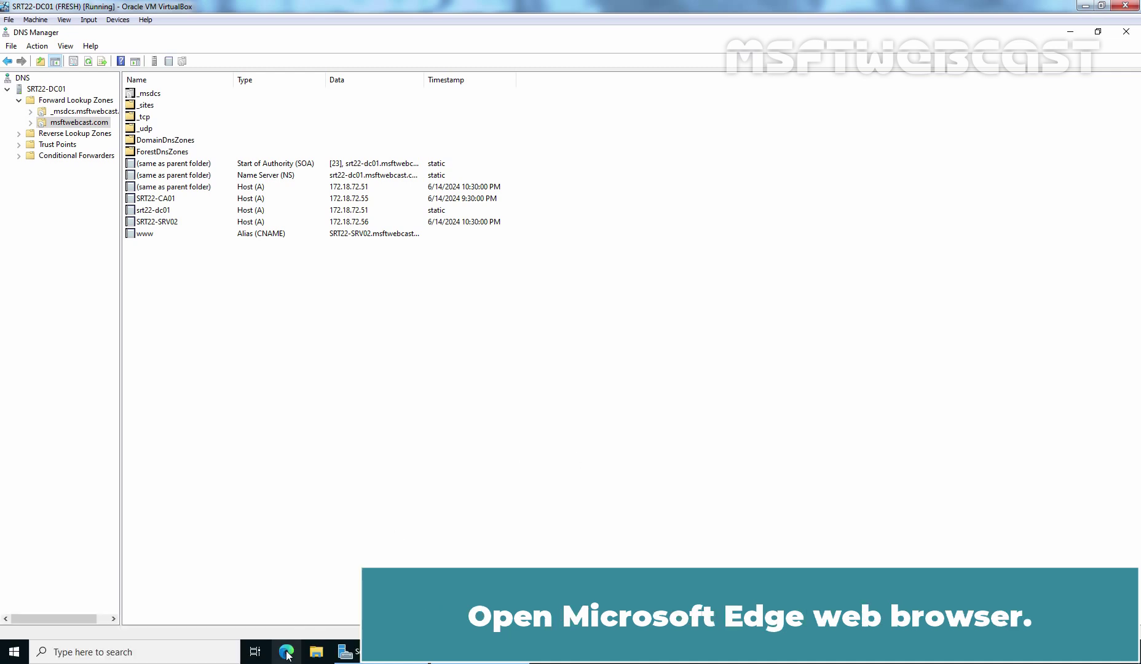
{"action": "left_click", "coordinate": [286, 653]}
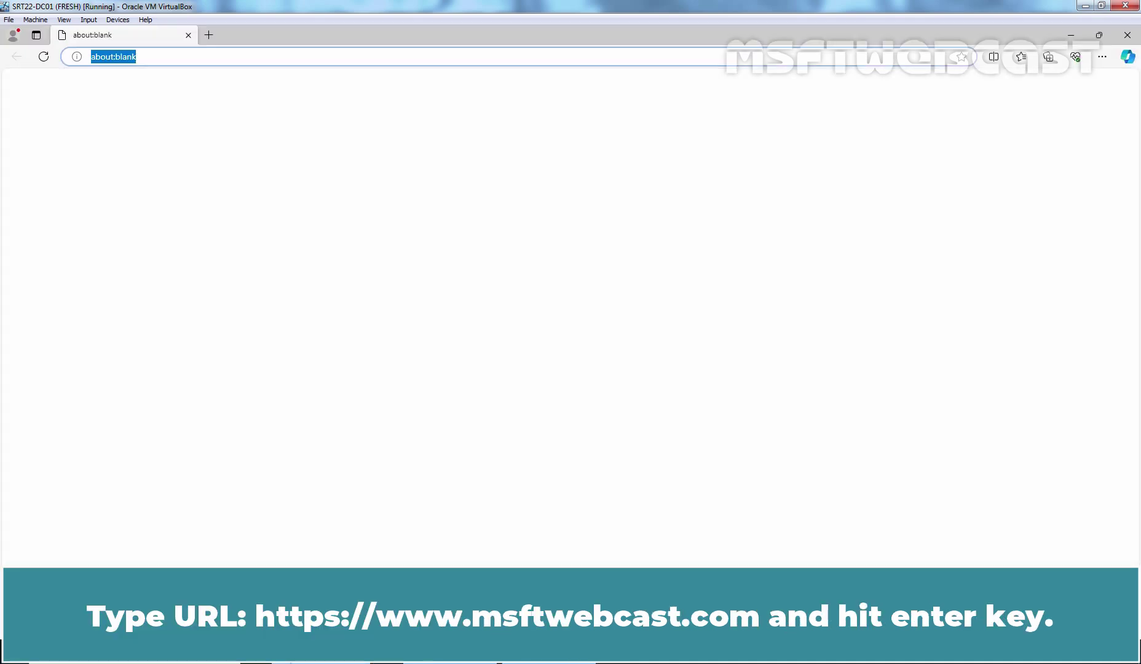
{"action": "type", "text": "https://w"}
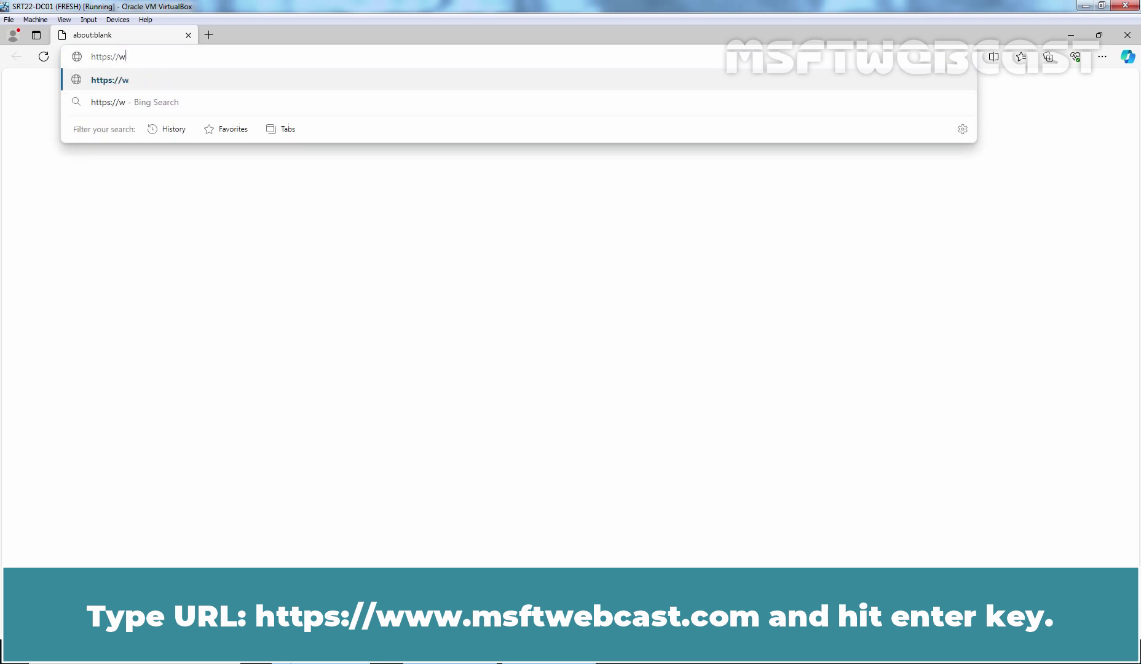
{"action": "type", "text": "ww"}
{"action": "type", "text": ".msft"}
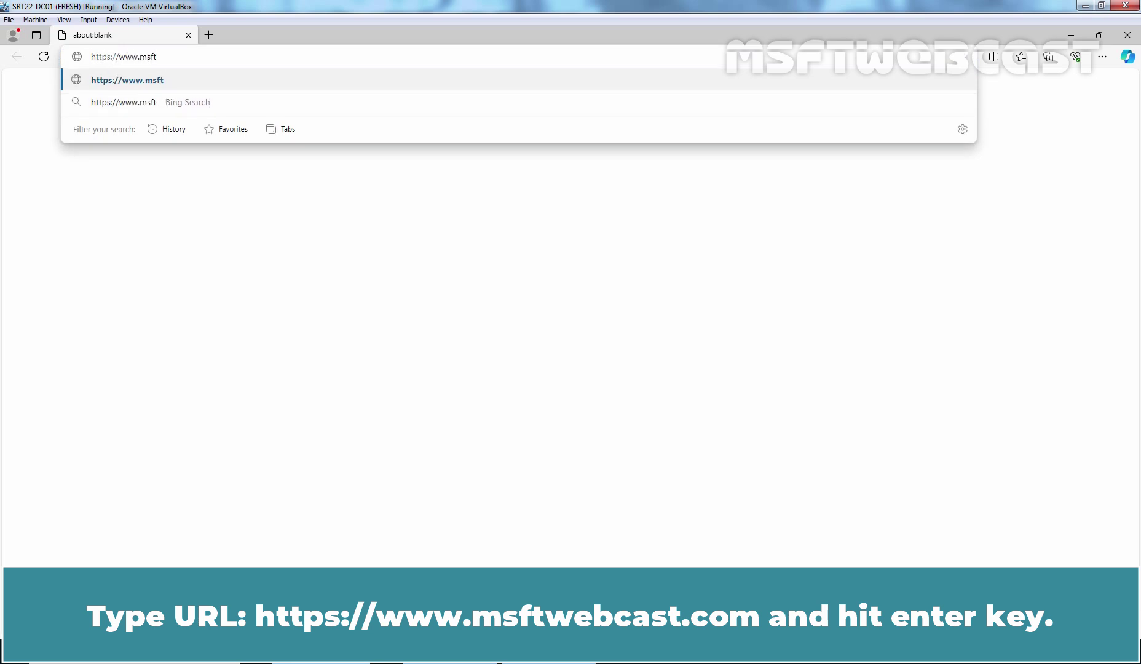
{"action": "type", "text": "webcast.com"}
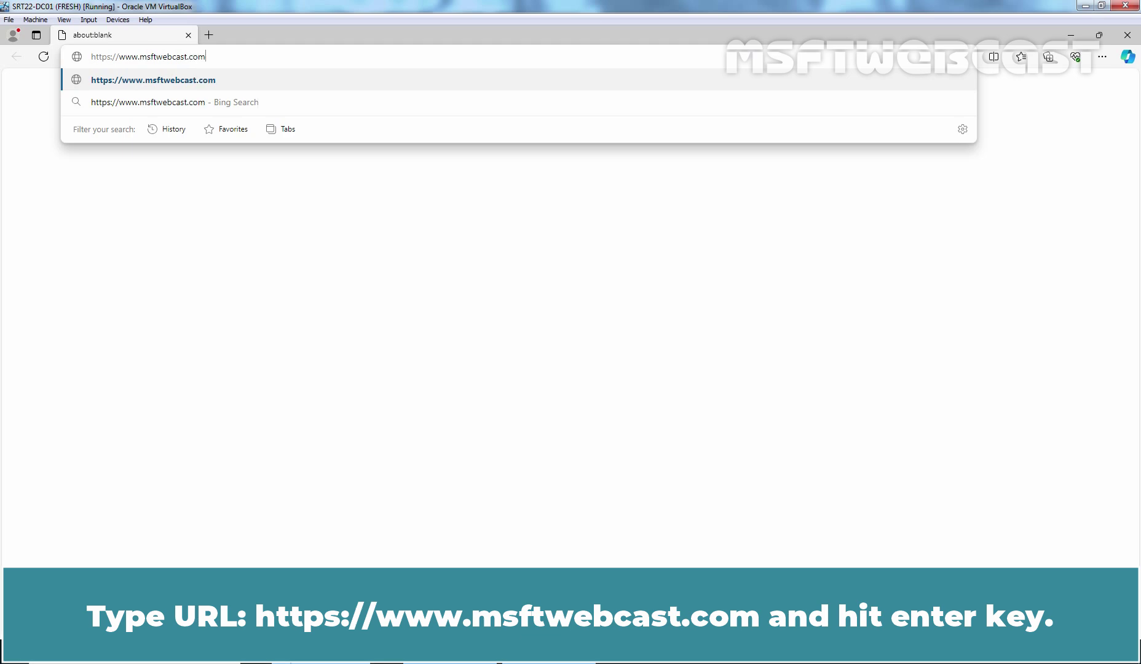
{"action": "key", "text": "Return"}
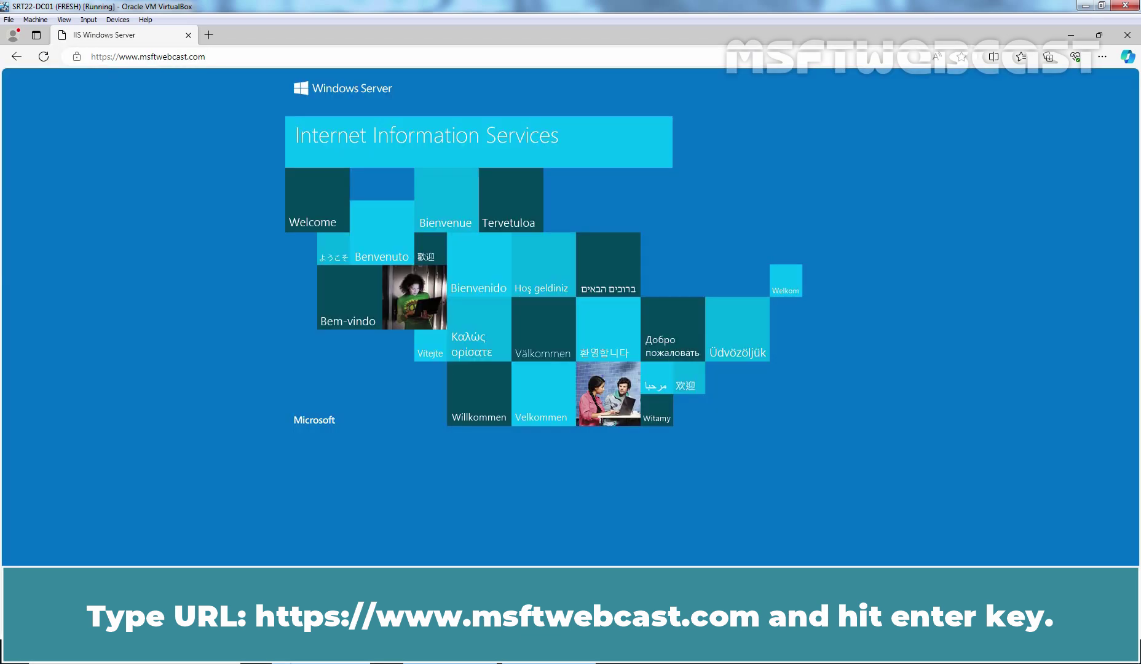